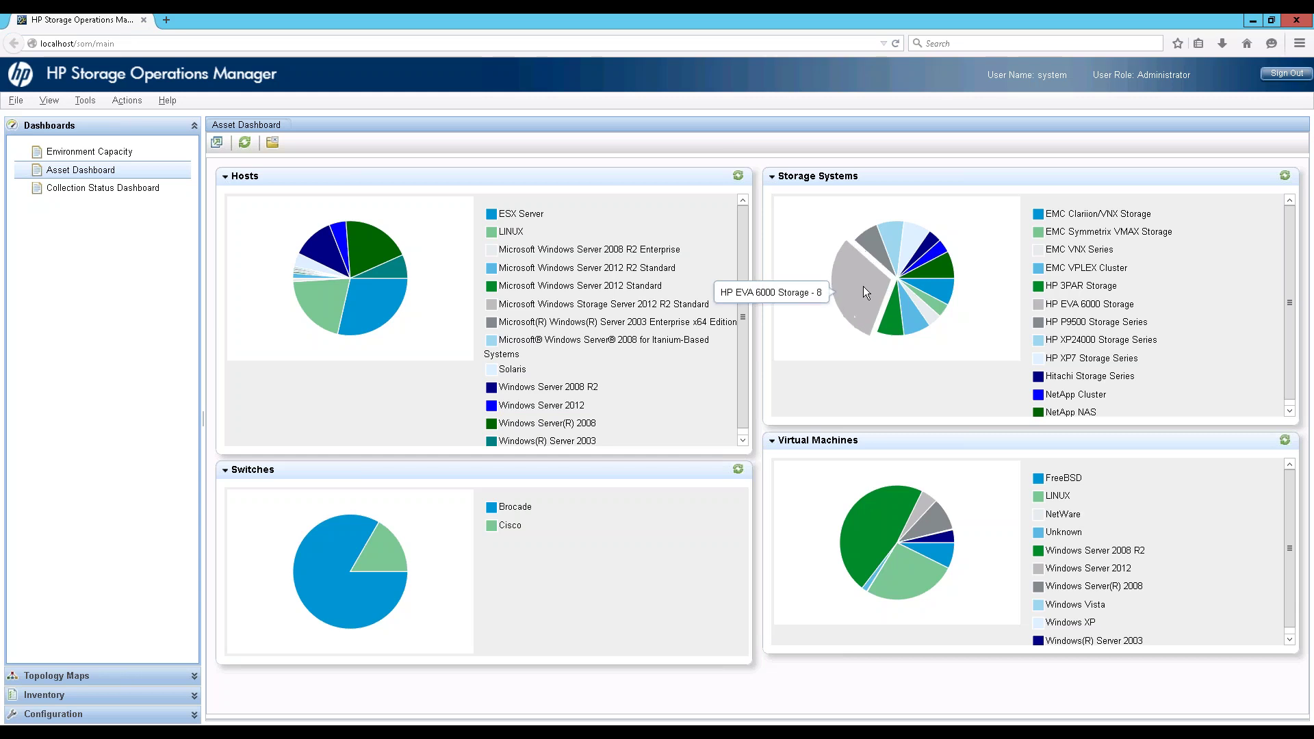
Step: View the list of HP EVA 6000 storage systems from the Storage Systems chart, and return to the Asset Dashboard
click(864, 293)
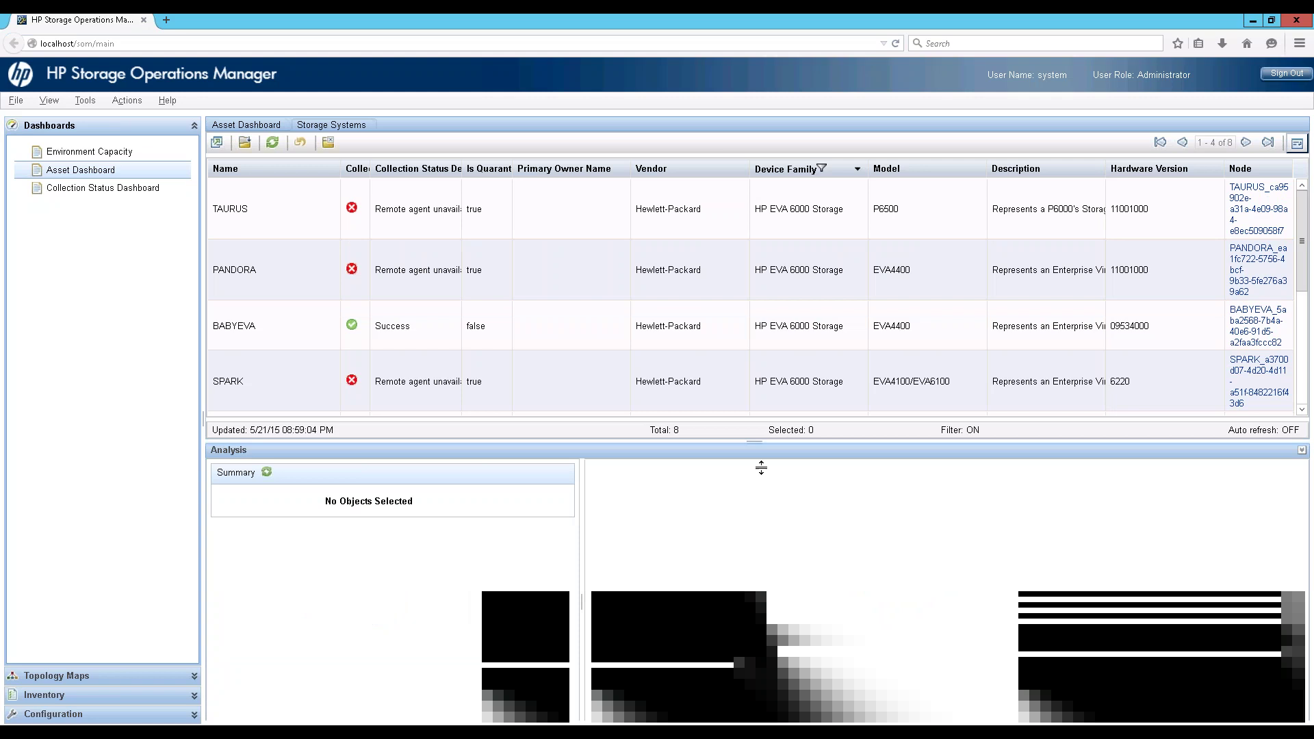
drag(758, 460, 833, 207)
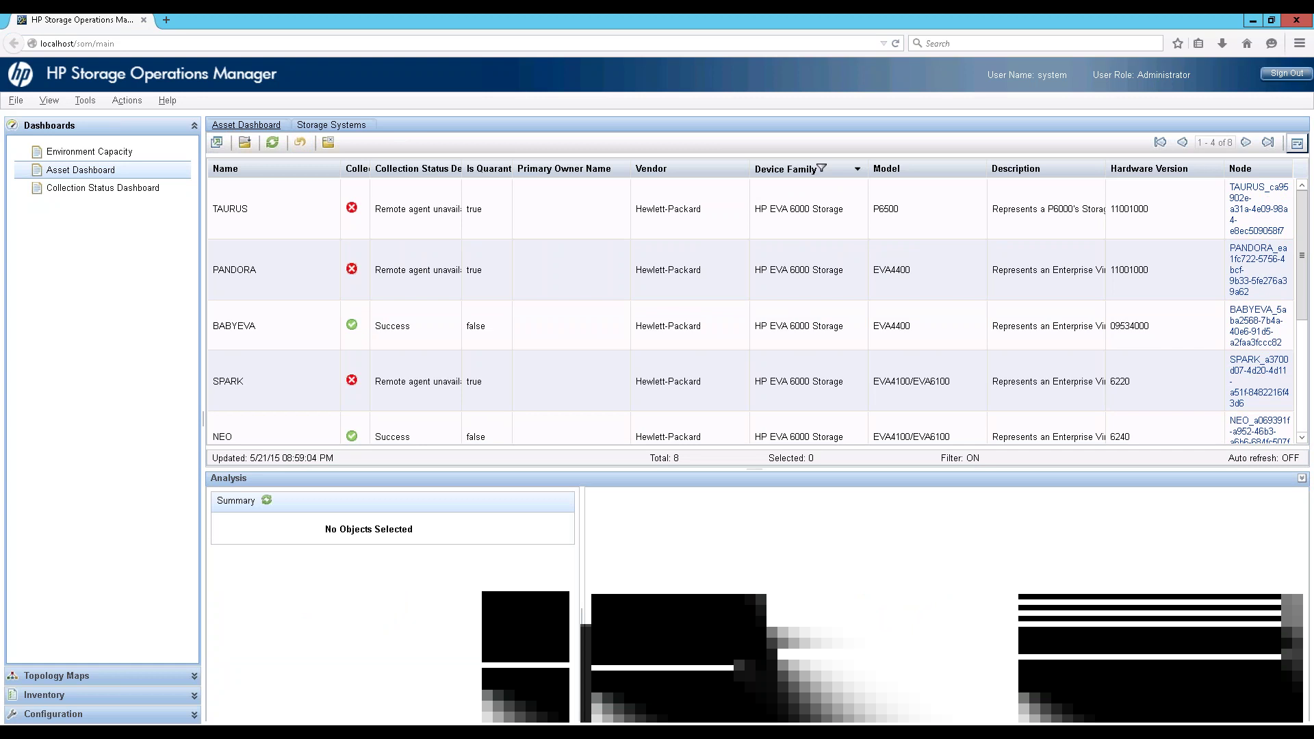
click(246, 124)
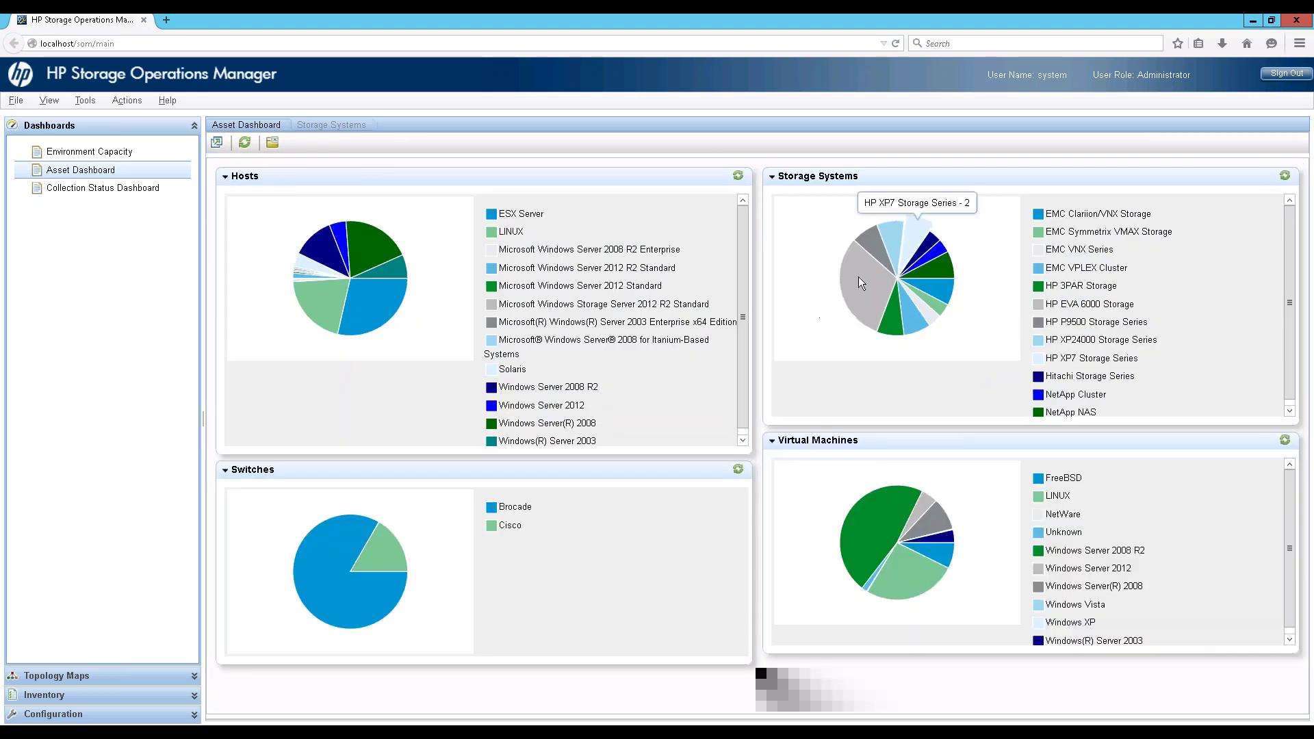
click(916, 321)
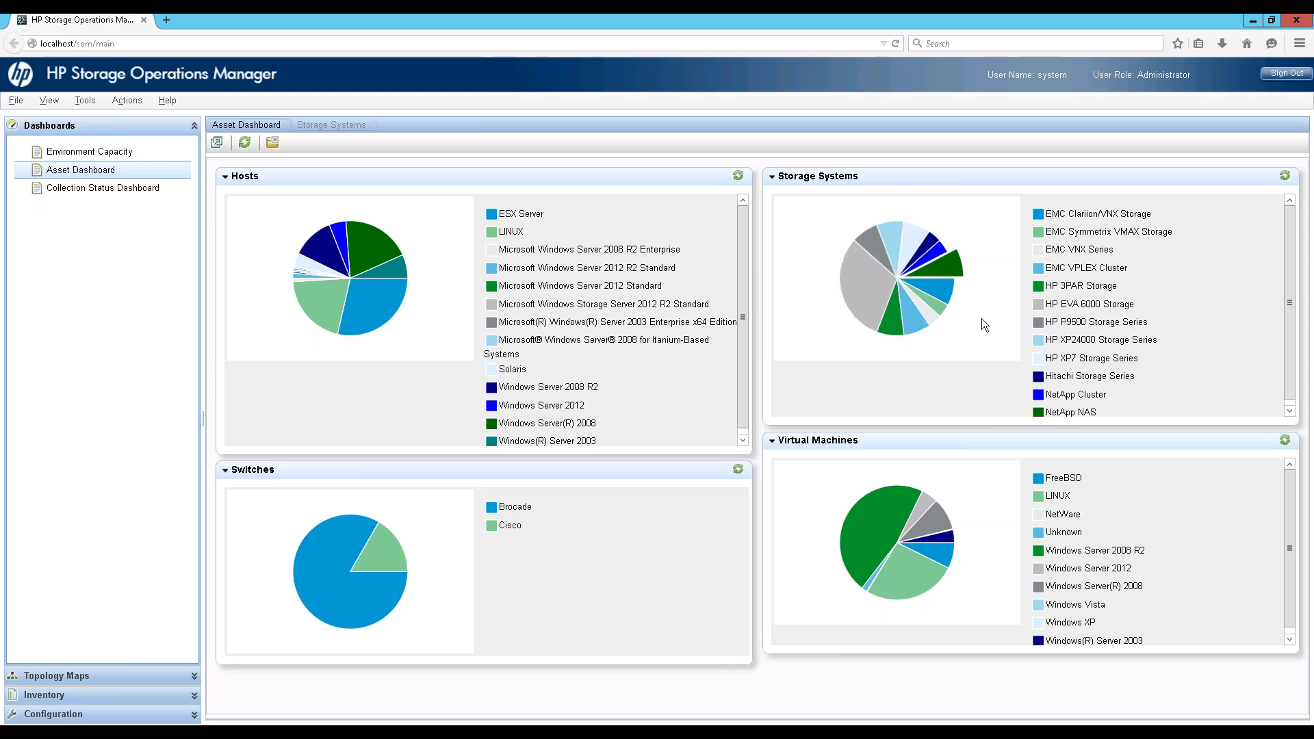
click(319, 310)
Step: Open the Environment Capacity dashboard and inspect the host, switch and NAS slices of the Environment Summary chart
click(109, 156)
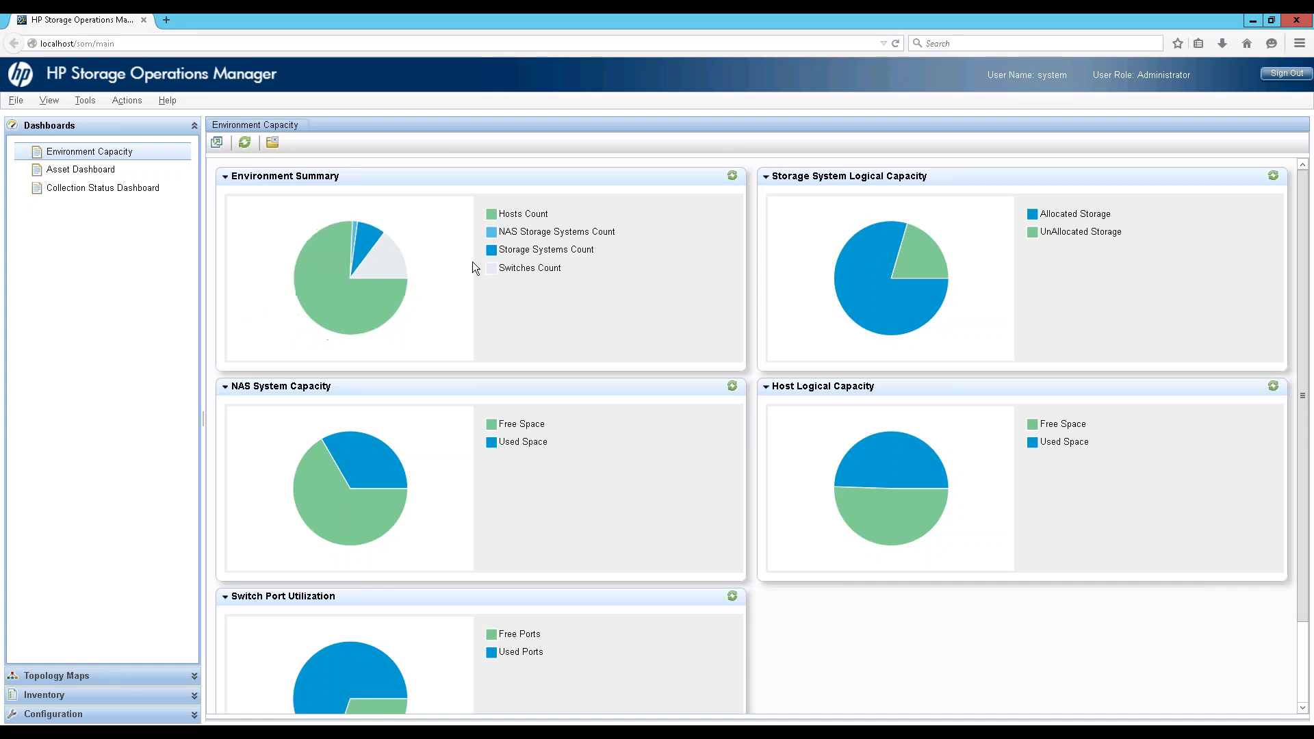
mouse_move(360, 298)
mouse_move(403, 257)
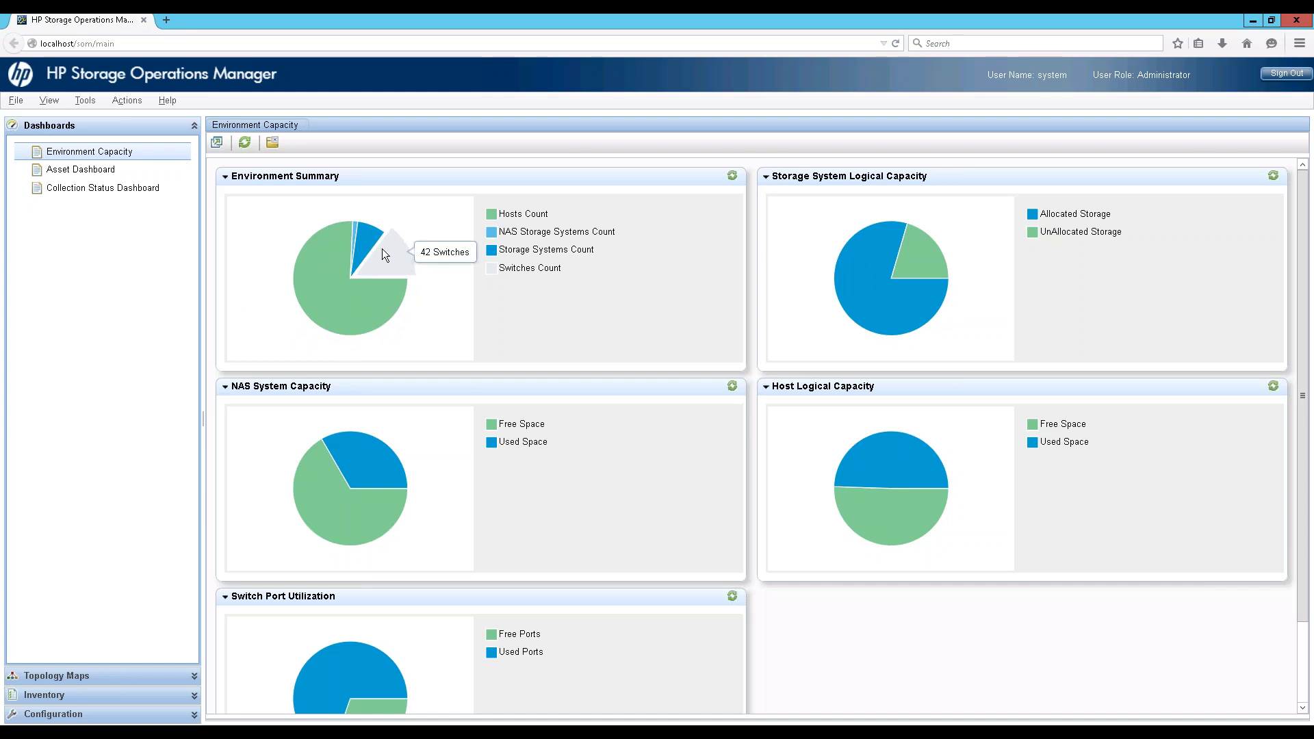
mouse_move(353, 228)
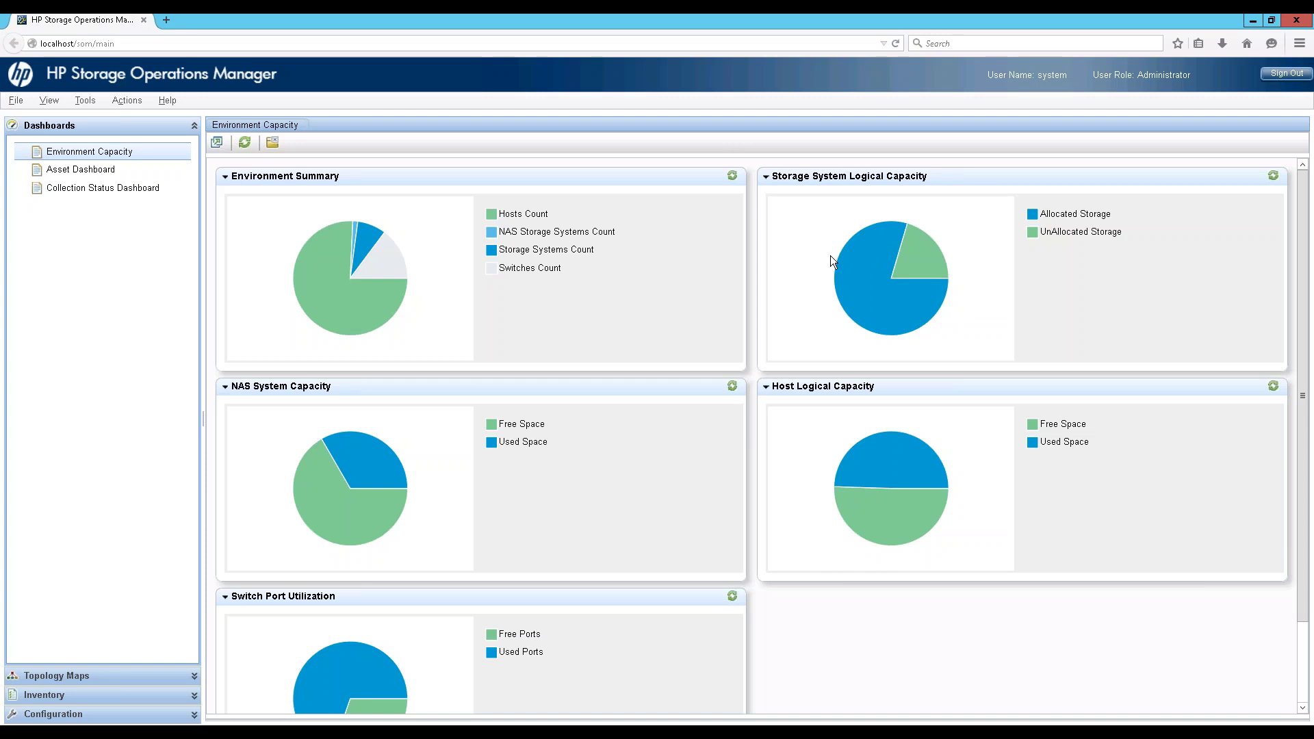
Step: Examine allocated versus unallocated space in Storage System Logical Capacity and free versus used space in Host Logical Capacity
mouse_move(852, 264)
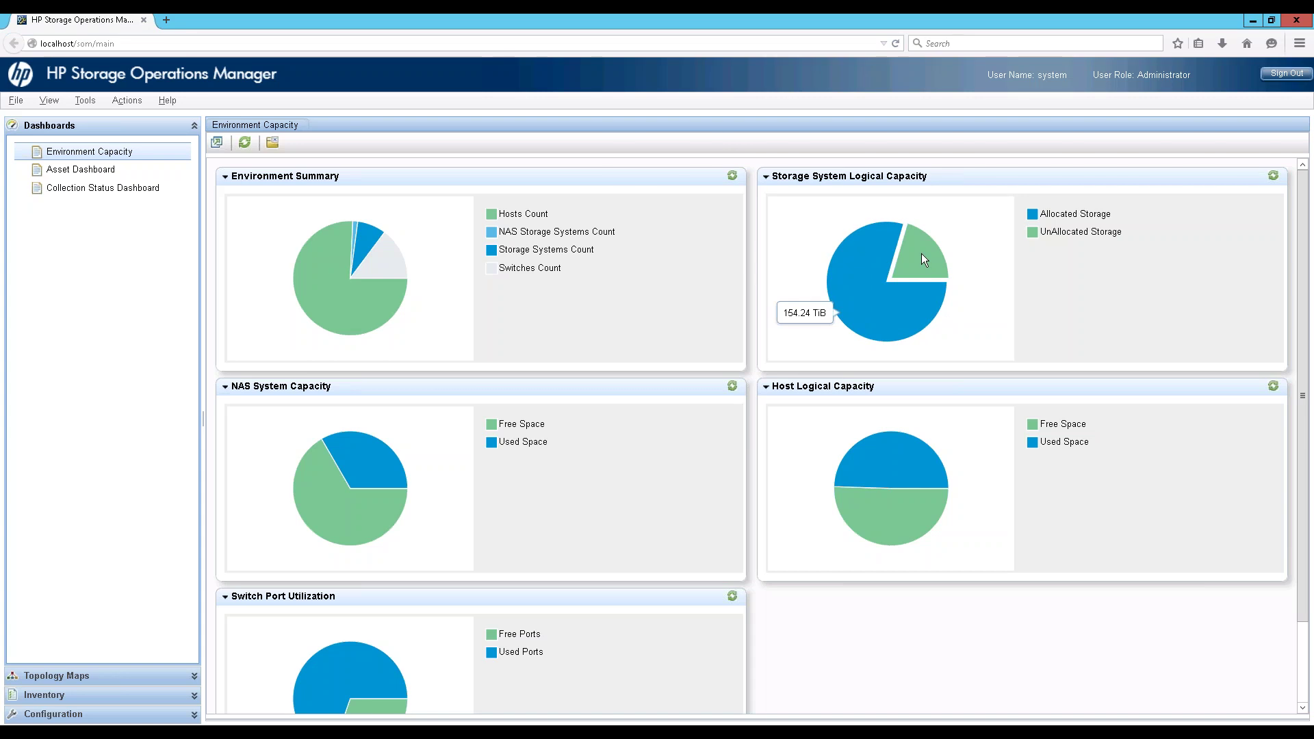
mouse_move(922, 254)
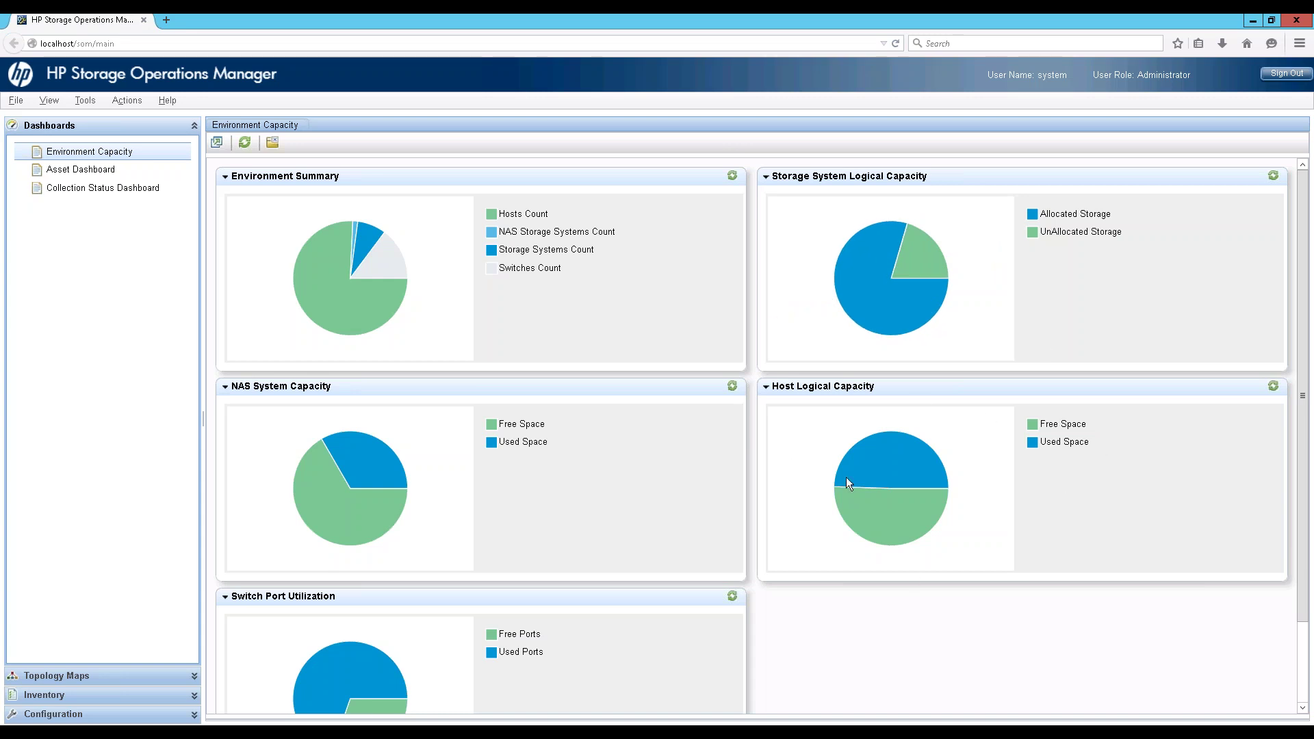
mouse_move(914, 465)
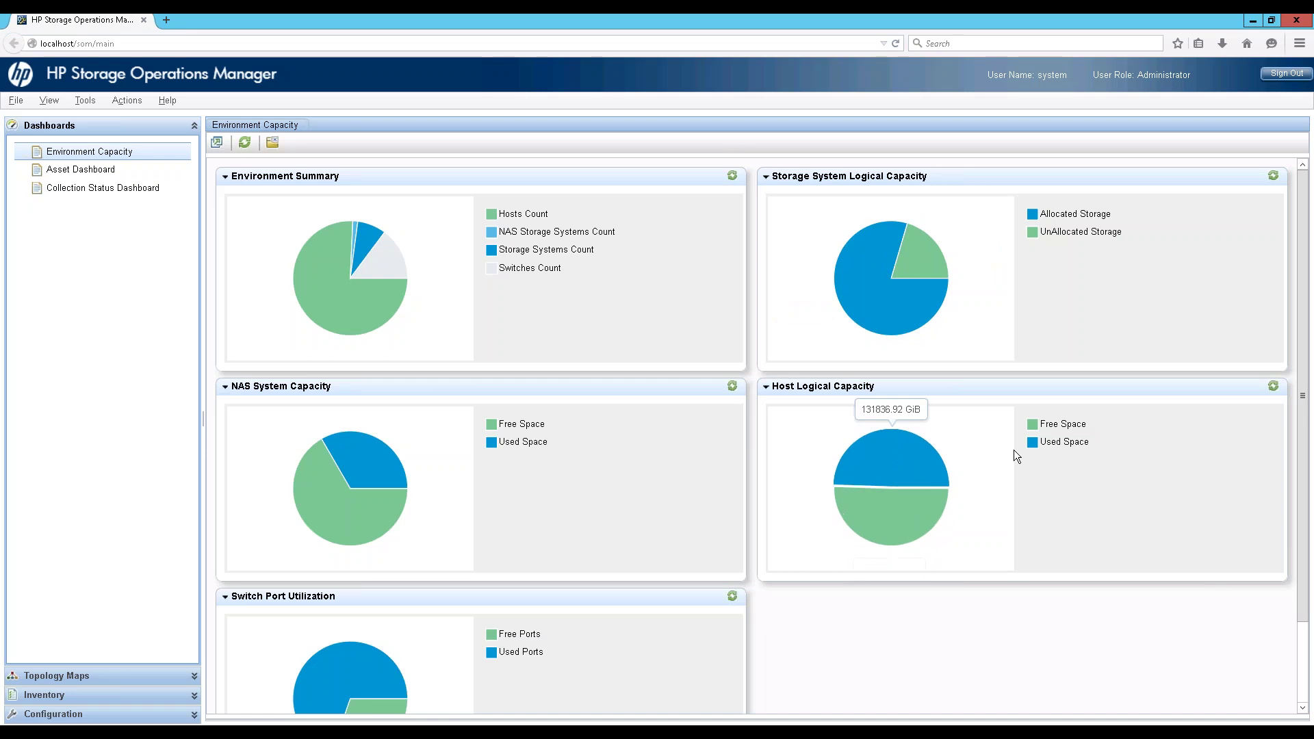
mouse_move(892, 277)
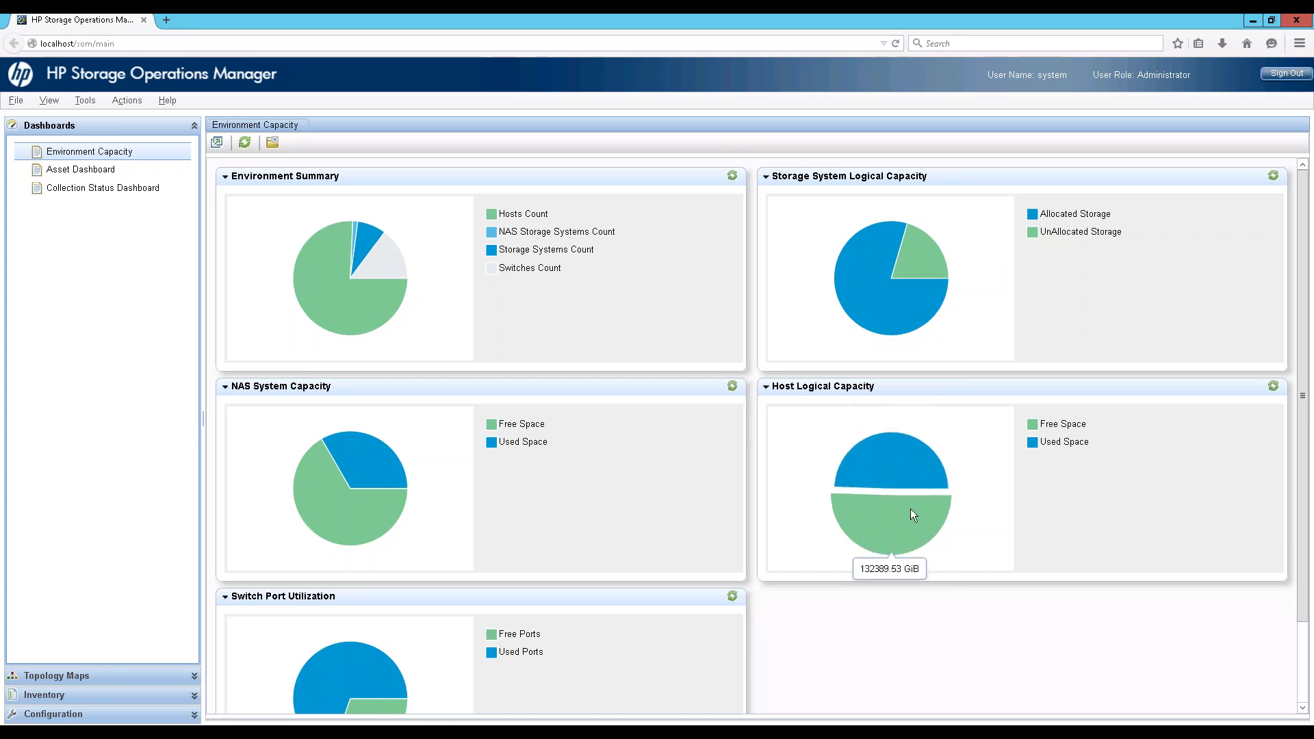
mouse_move(943, 300)
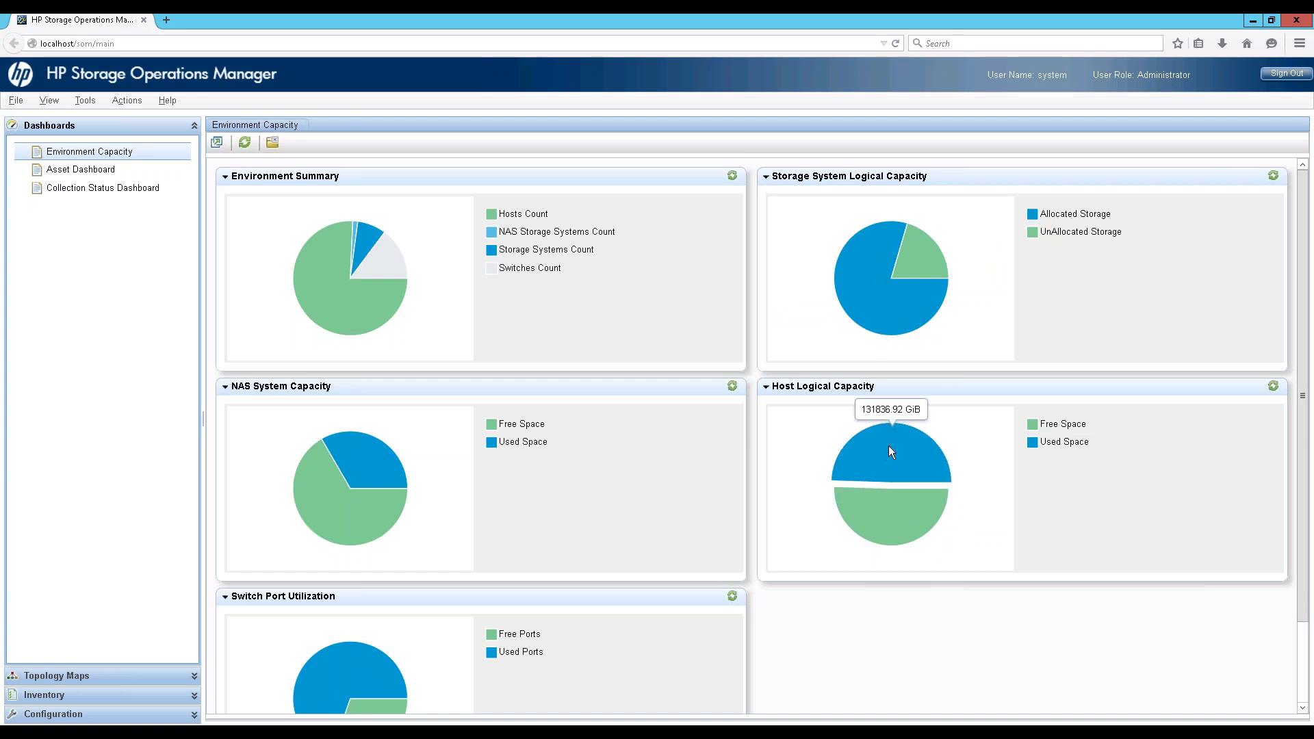
mouse_move(886, 483)
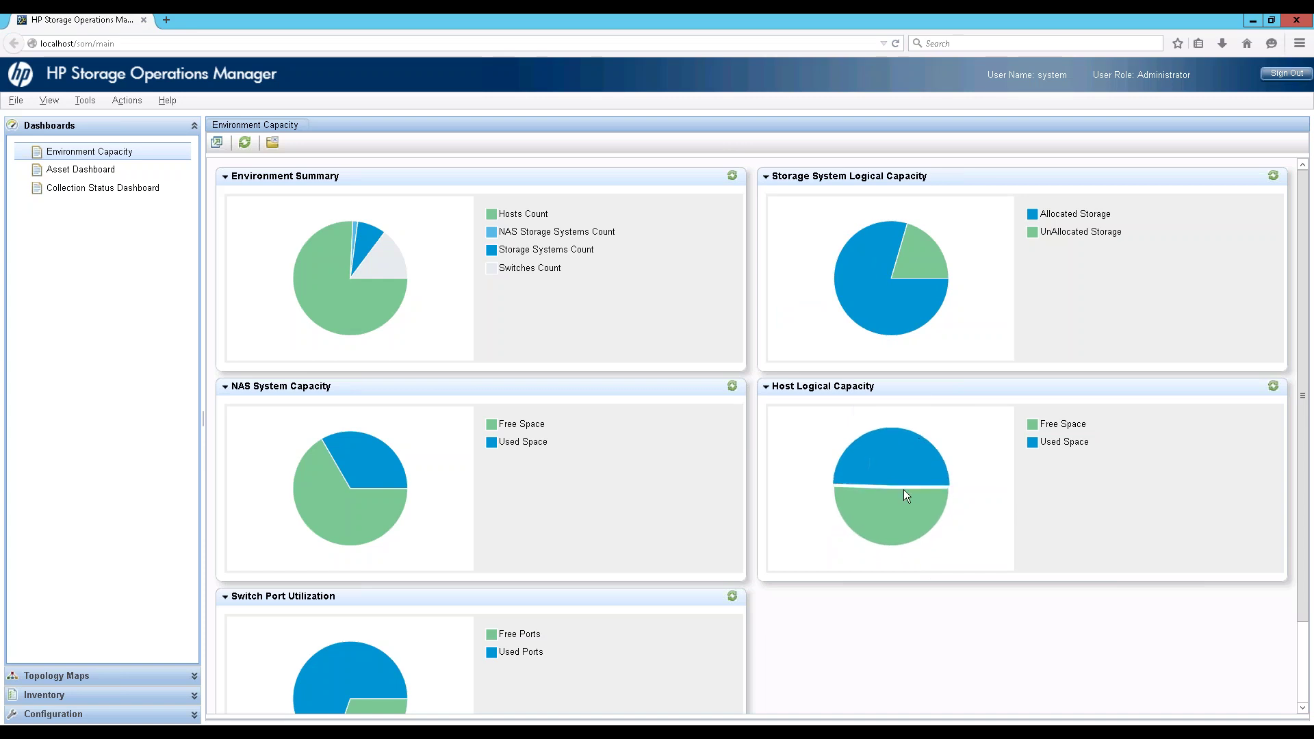
mouse_move(904, 510)
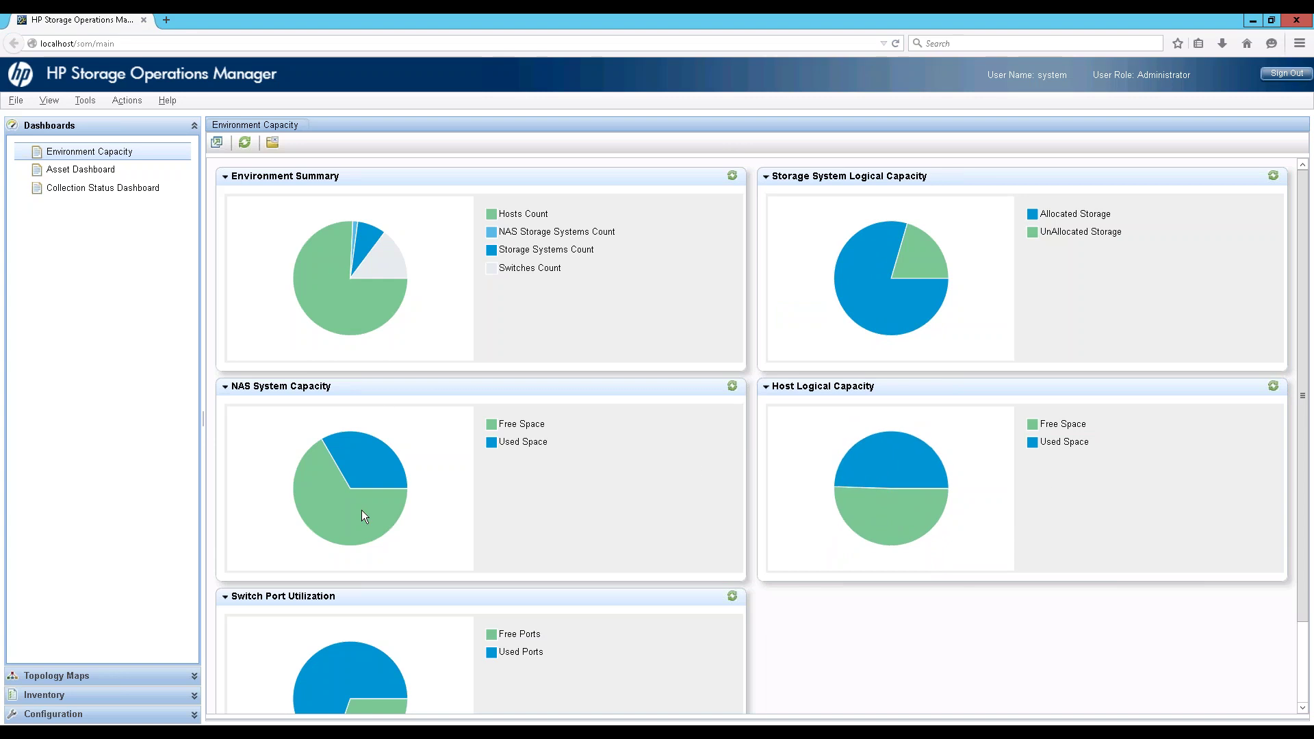
Step: Examine the NAS System Capacity chart and the used and free ports in the Switch Port Utilization chart
mouse_move(363, 476)
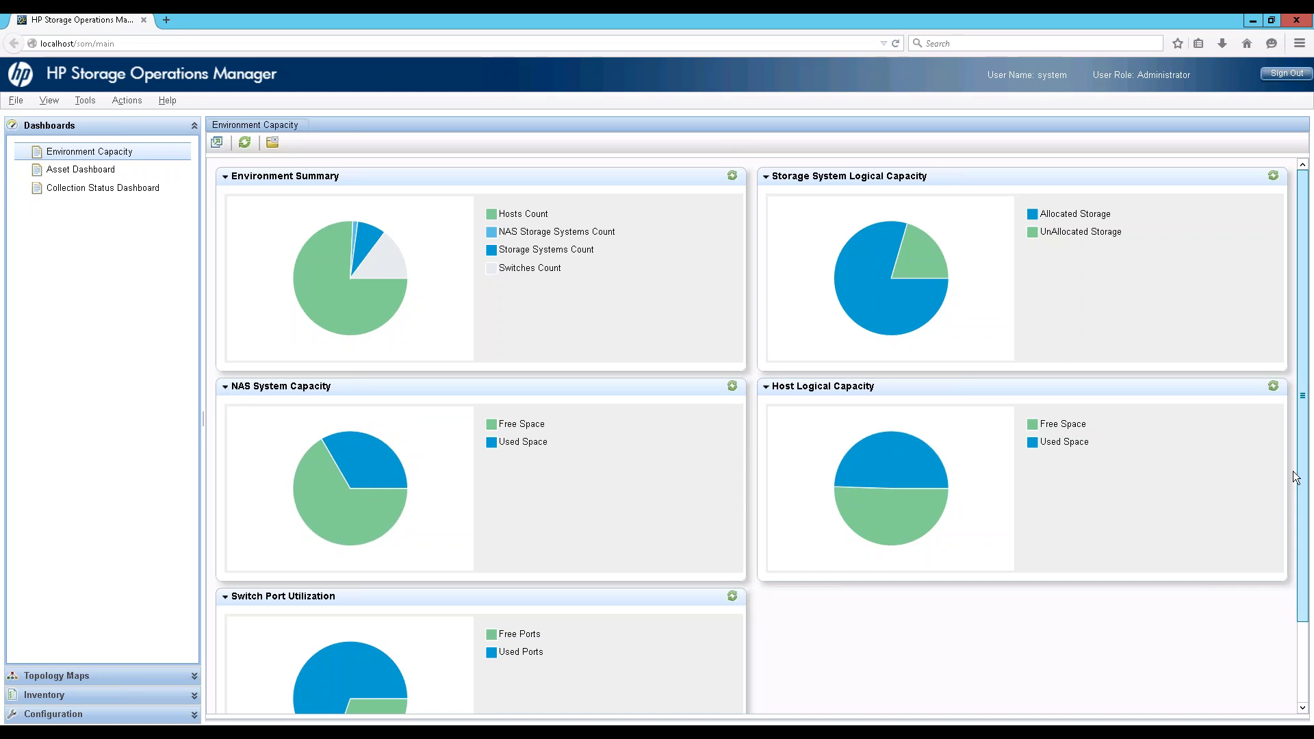
scroll(1296, 477, down, 1)
scroll(1295, 480, down, 3)
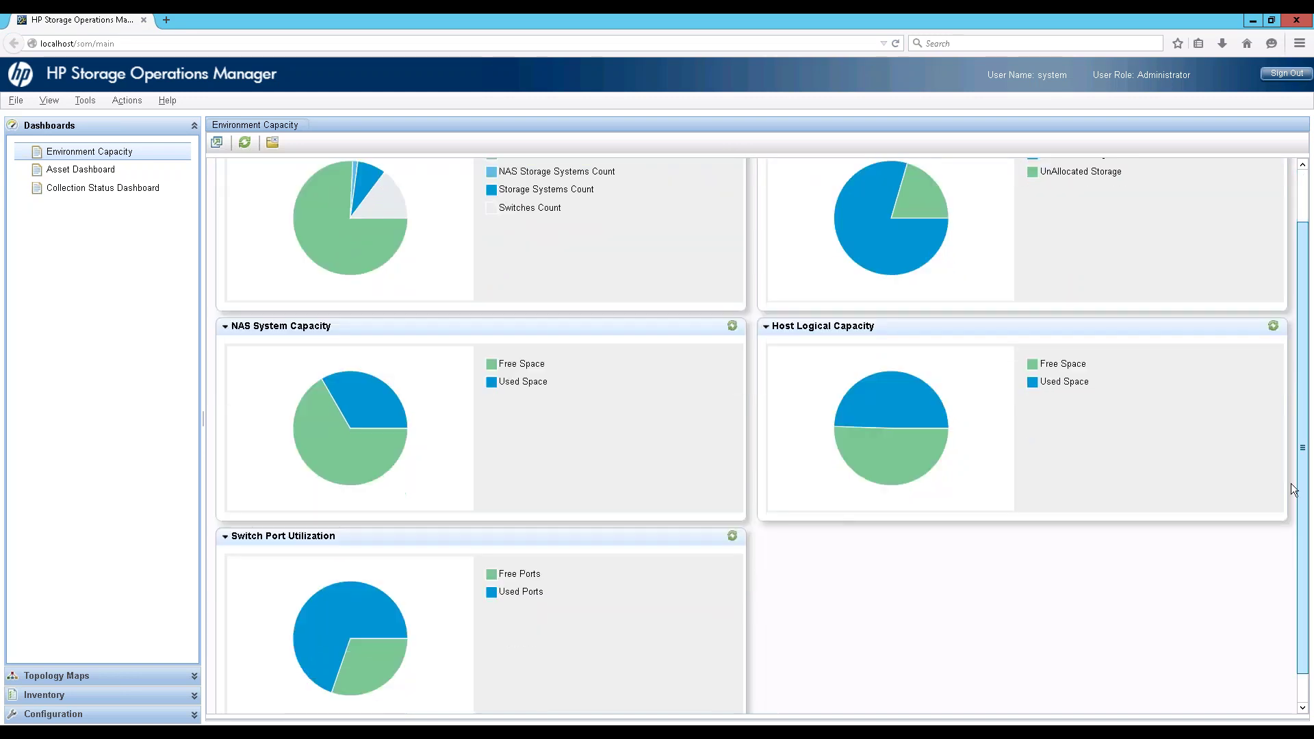
scroll(770, 343, down, 1)
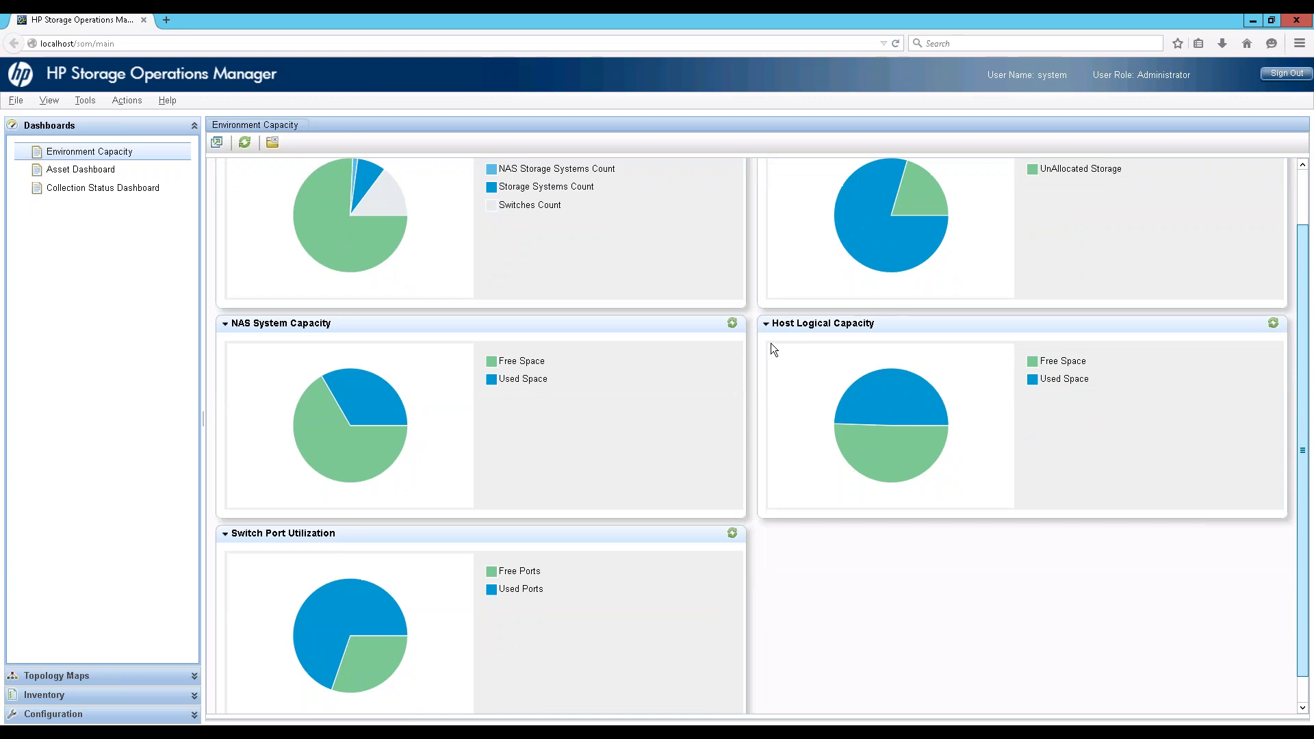
scroll(771, 350, down, 1)
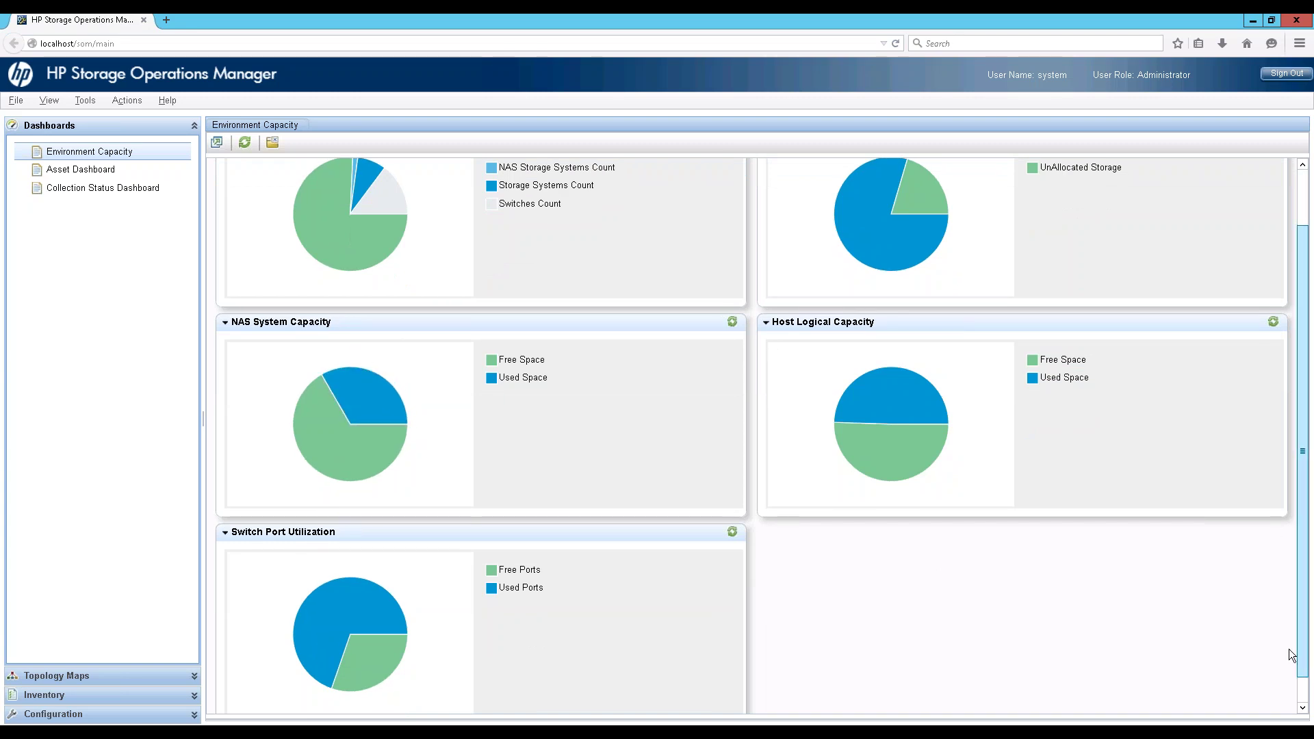
scroll(1291, 654, down, 1)
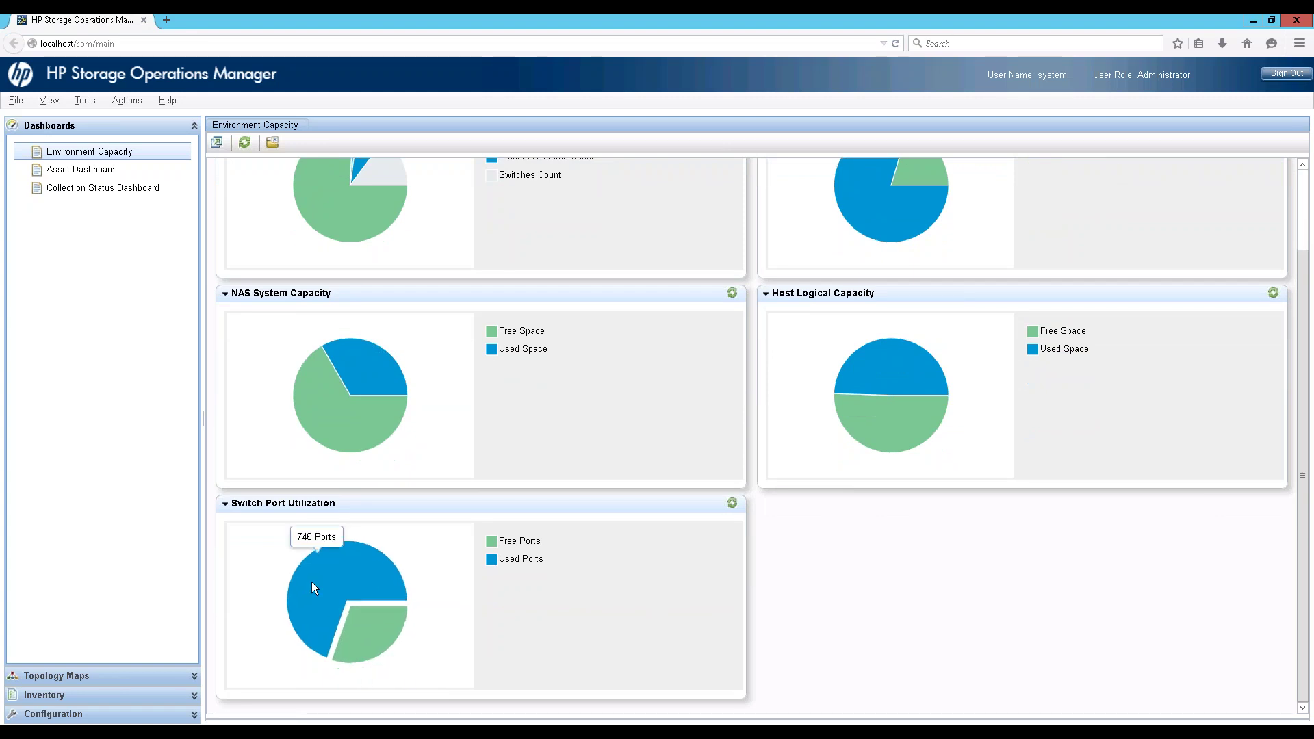
mouse_move(363, 626)
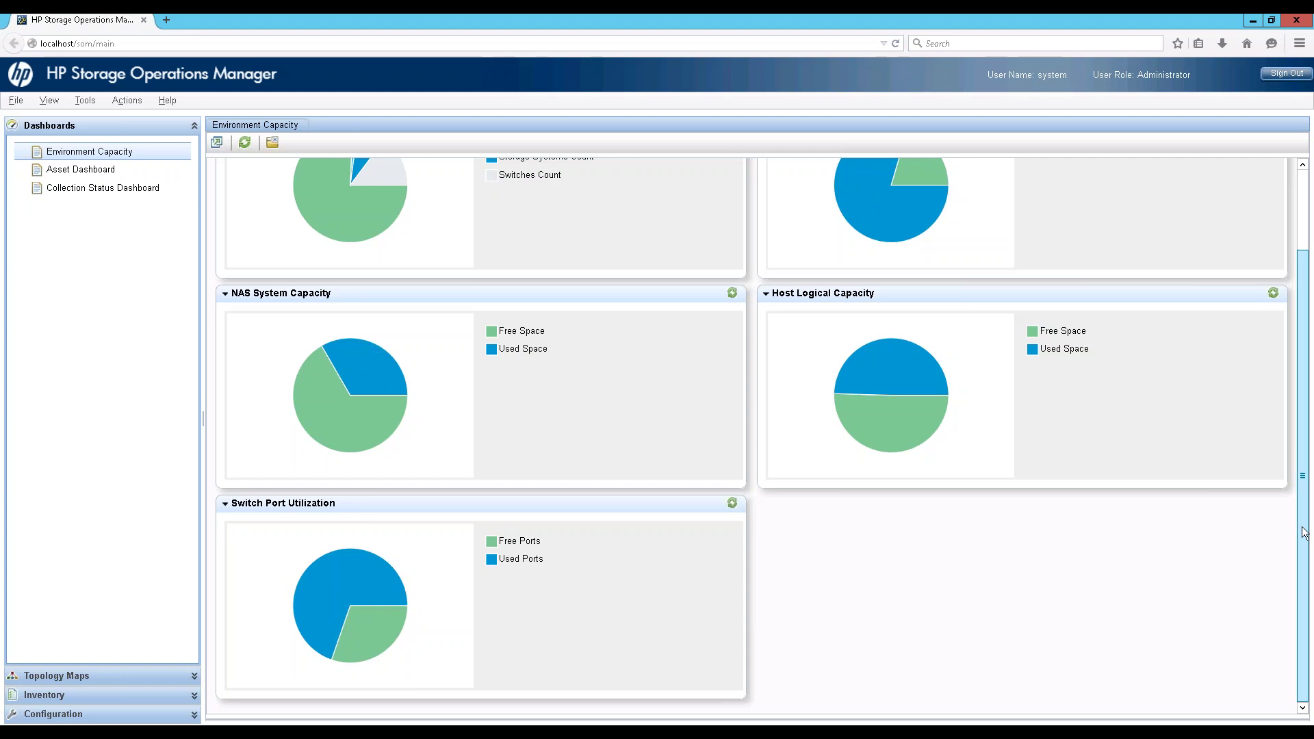
Step: Open the Storage System Capacity details from the storage systems slice of the Environment Summary chart
scroll(1304, 533, up, 1)
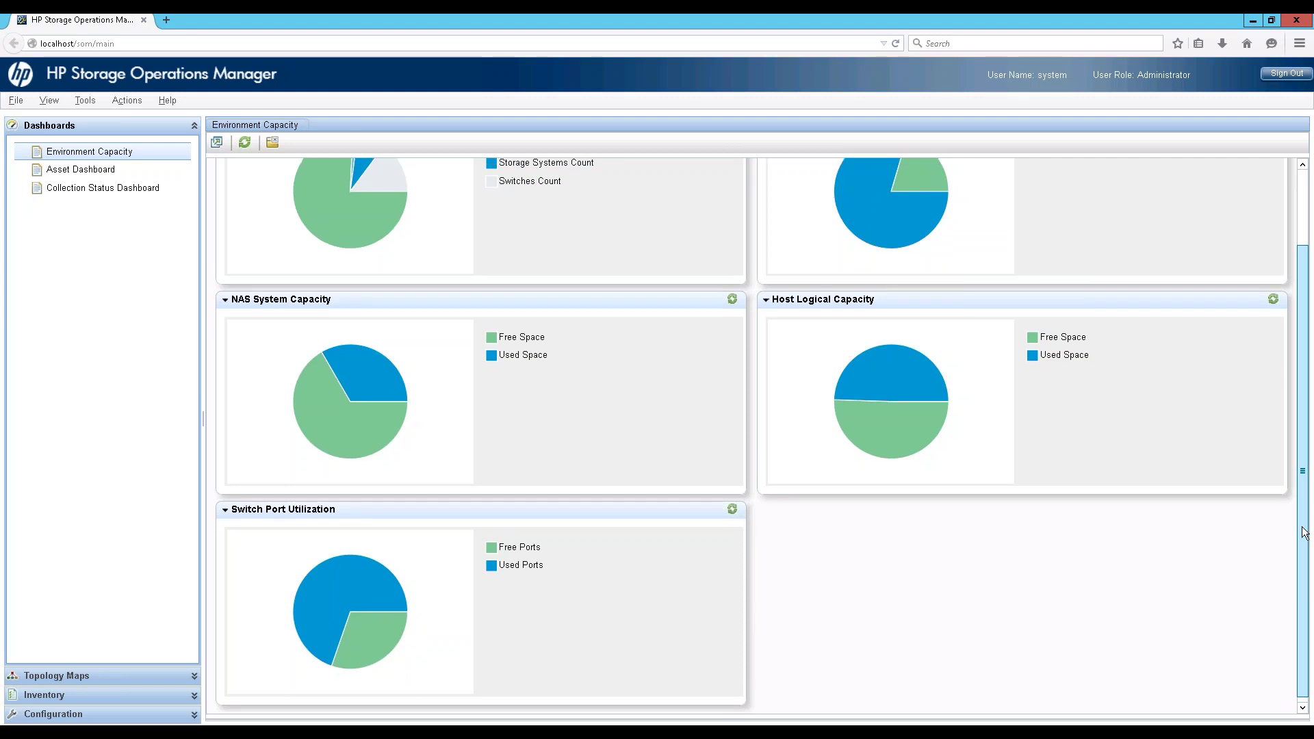
drag(1304, 532, 1304, 468)
scroll(1304, 468, up, 1)
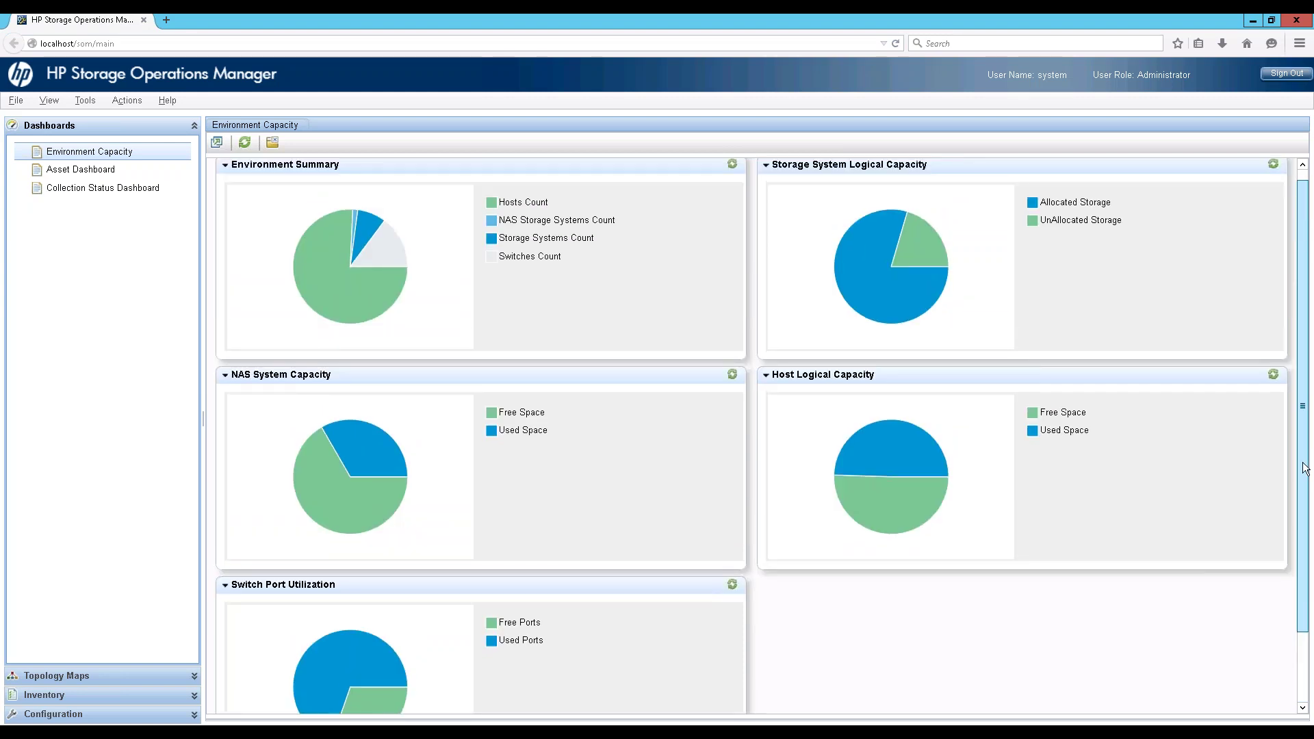
scroll(1304, 468, up, 1)
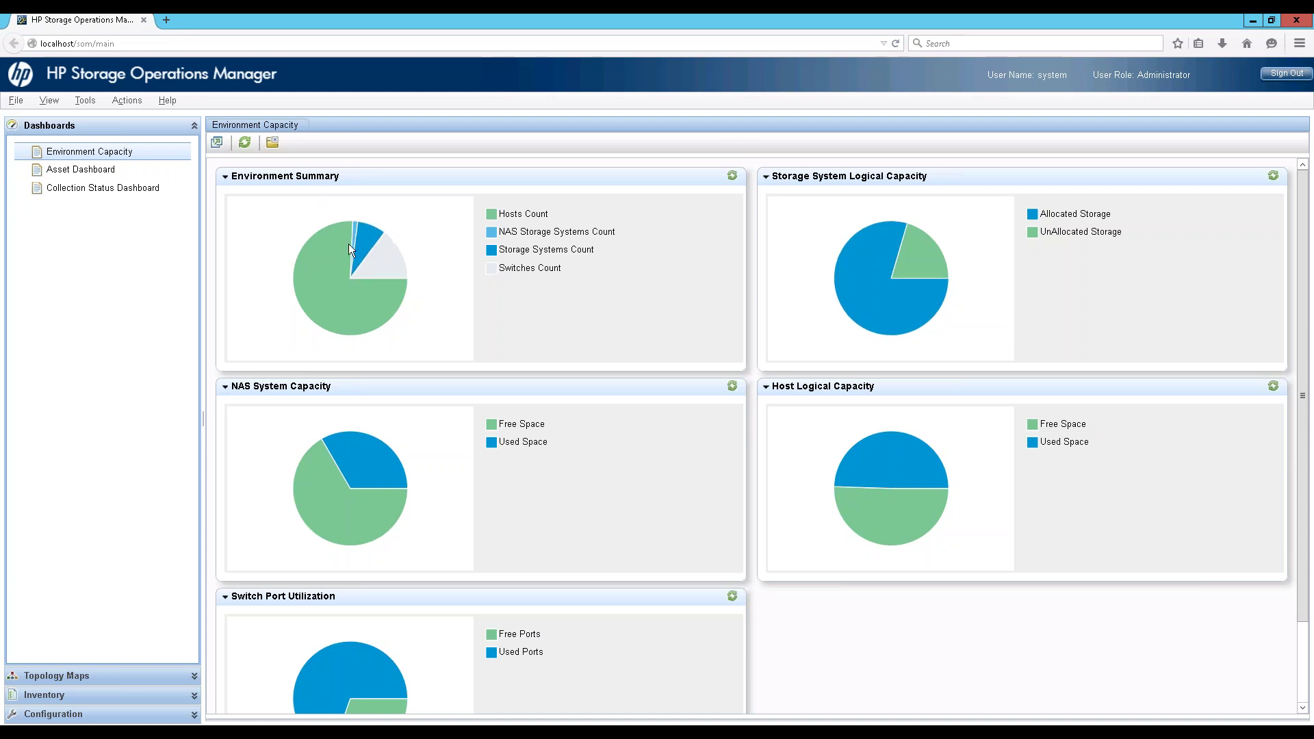
mouse_move(372, 238)
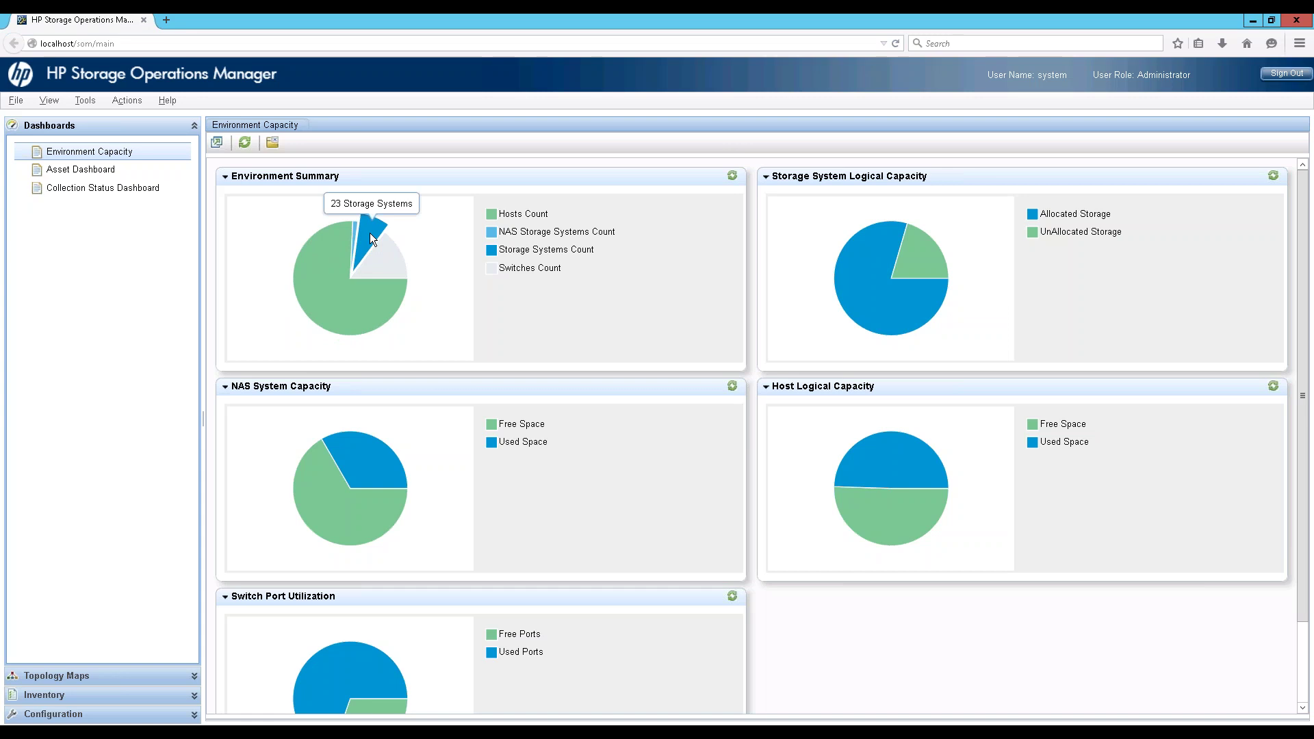
click(370, 236)
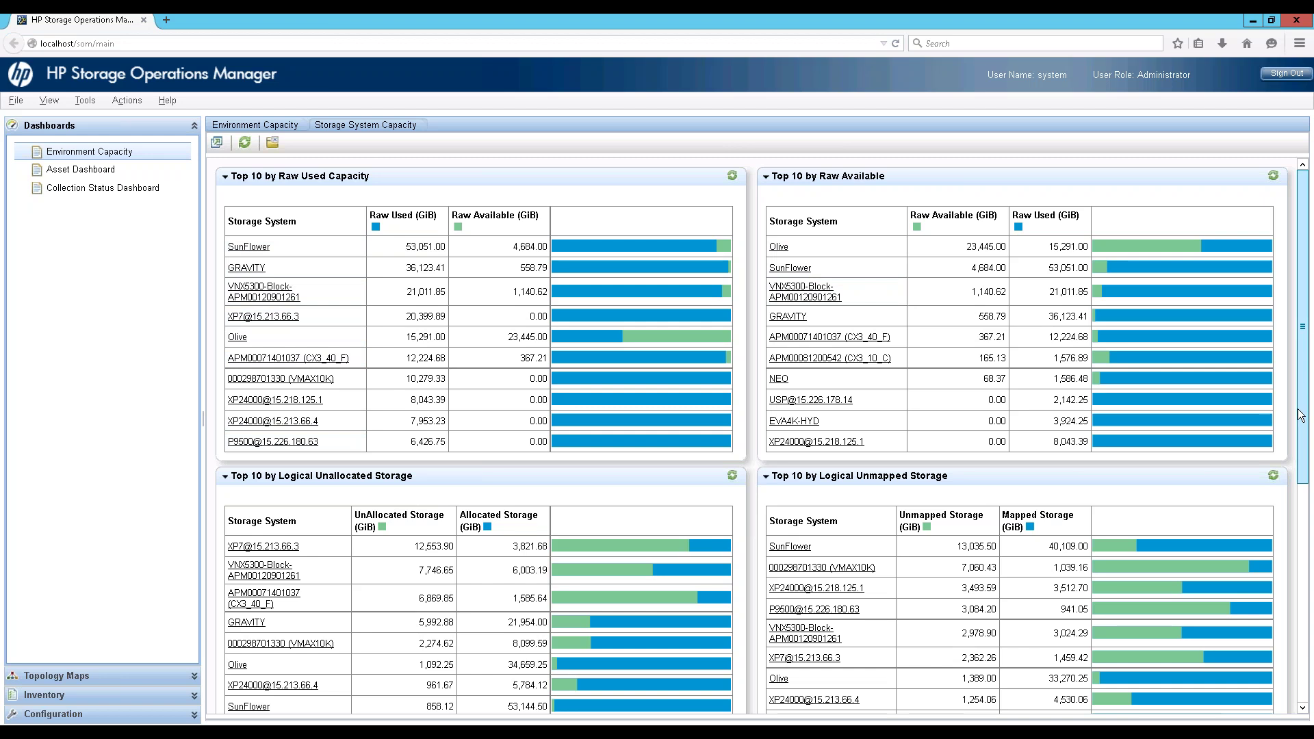
Step: Review the top 10 raw and logical capacity tables down to the Storage System Capacity table
drag(1300, 423, 1301, 437)
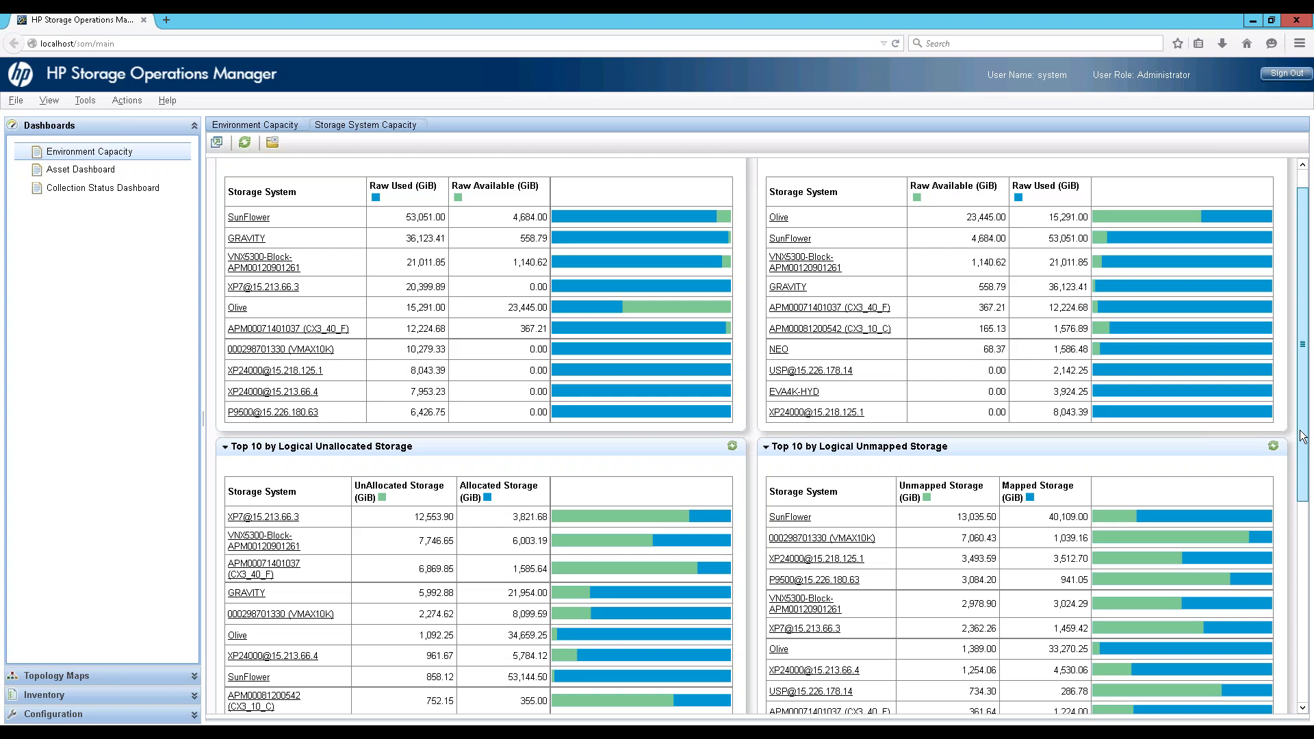
scroll(1302, 436, down, 2)
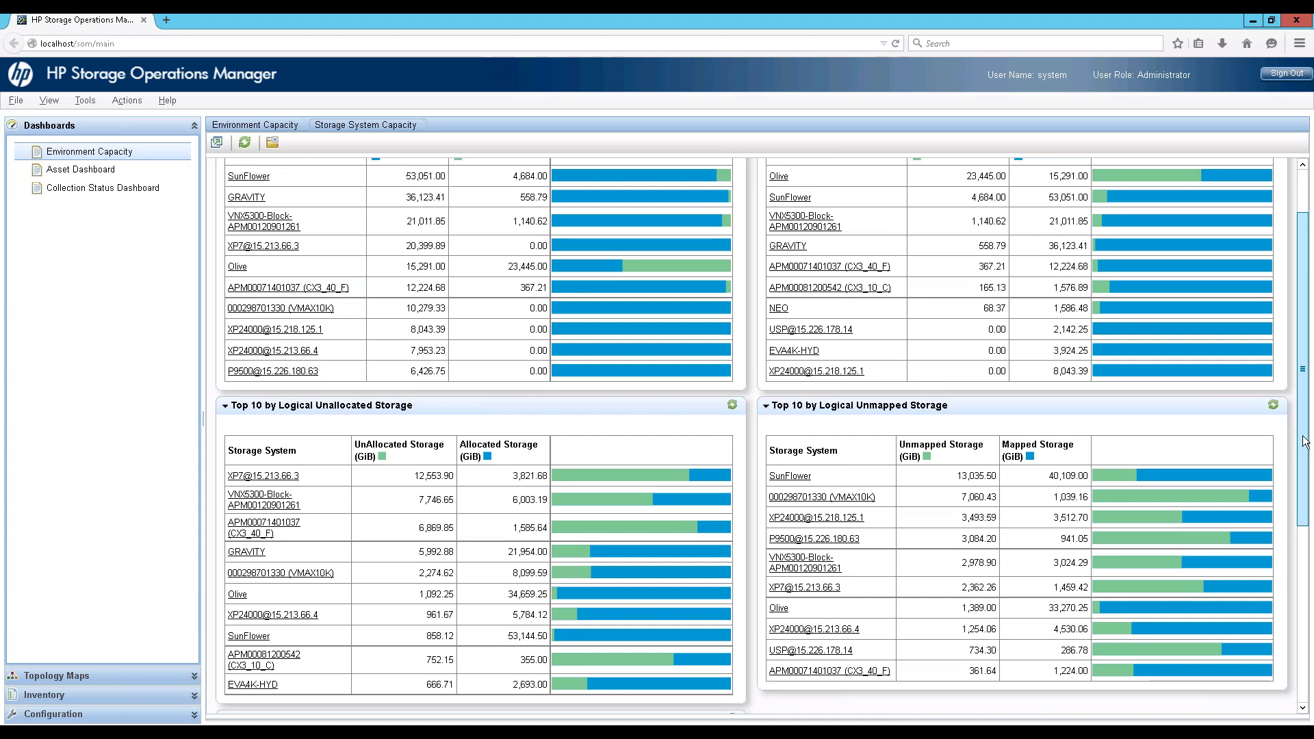
drag(1304, 429, 1311, 497)
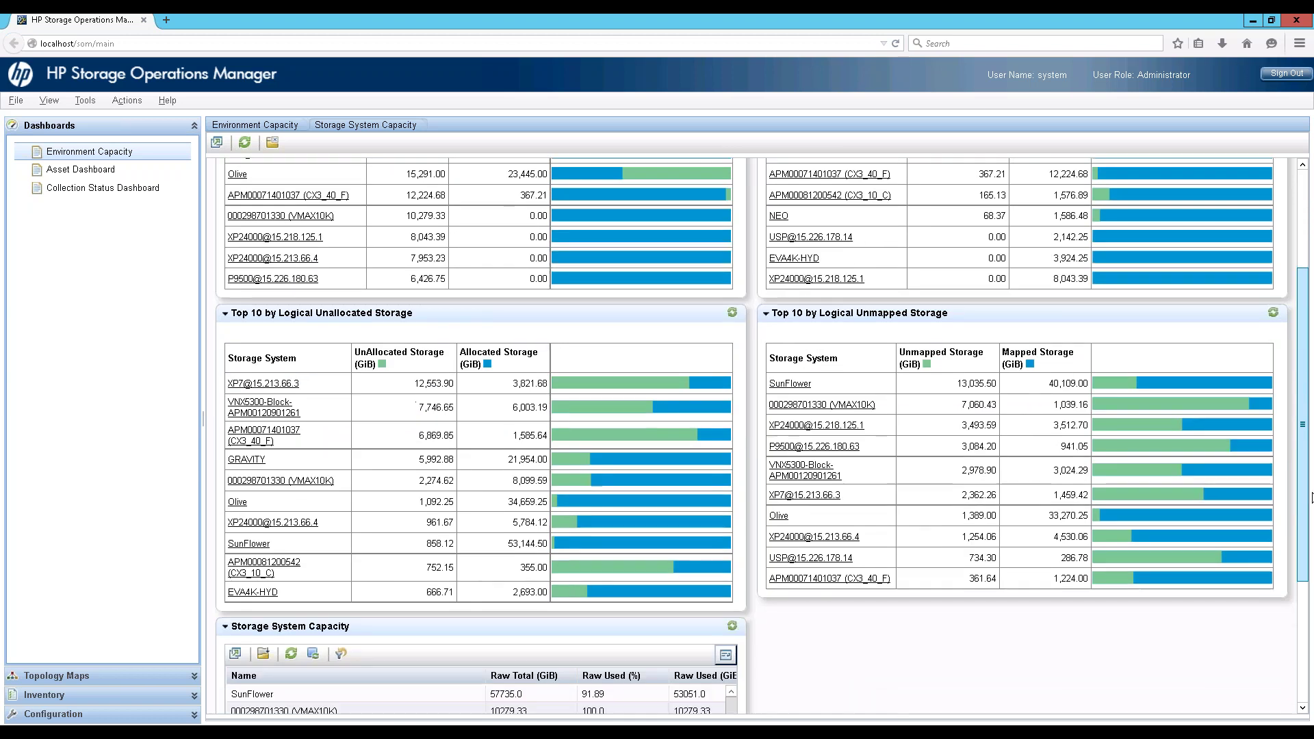
scroll(609, 260, down, 2)
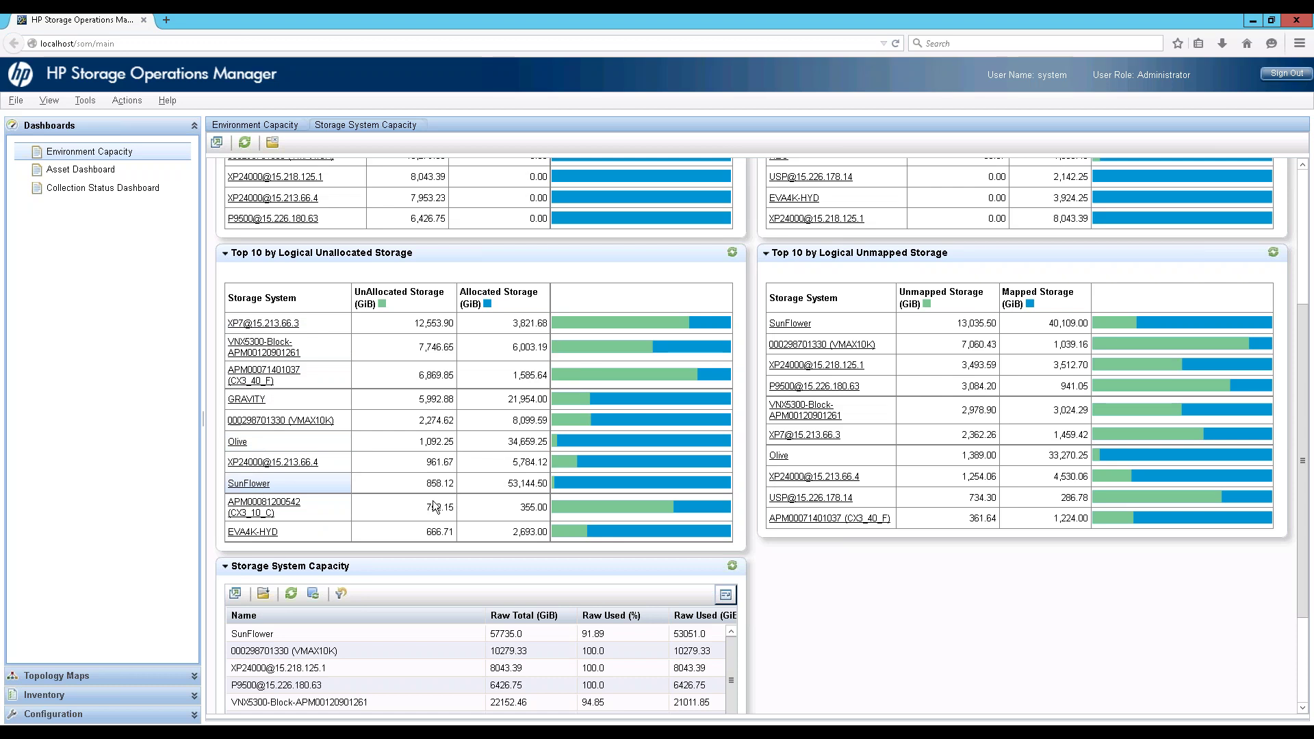
Step: Compare unallocated and allocated storage for SunFlower and the VMAX10K system in the Top 10 by Logical Unallocated Storage table
scroll(432, 506, up, 3)
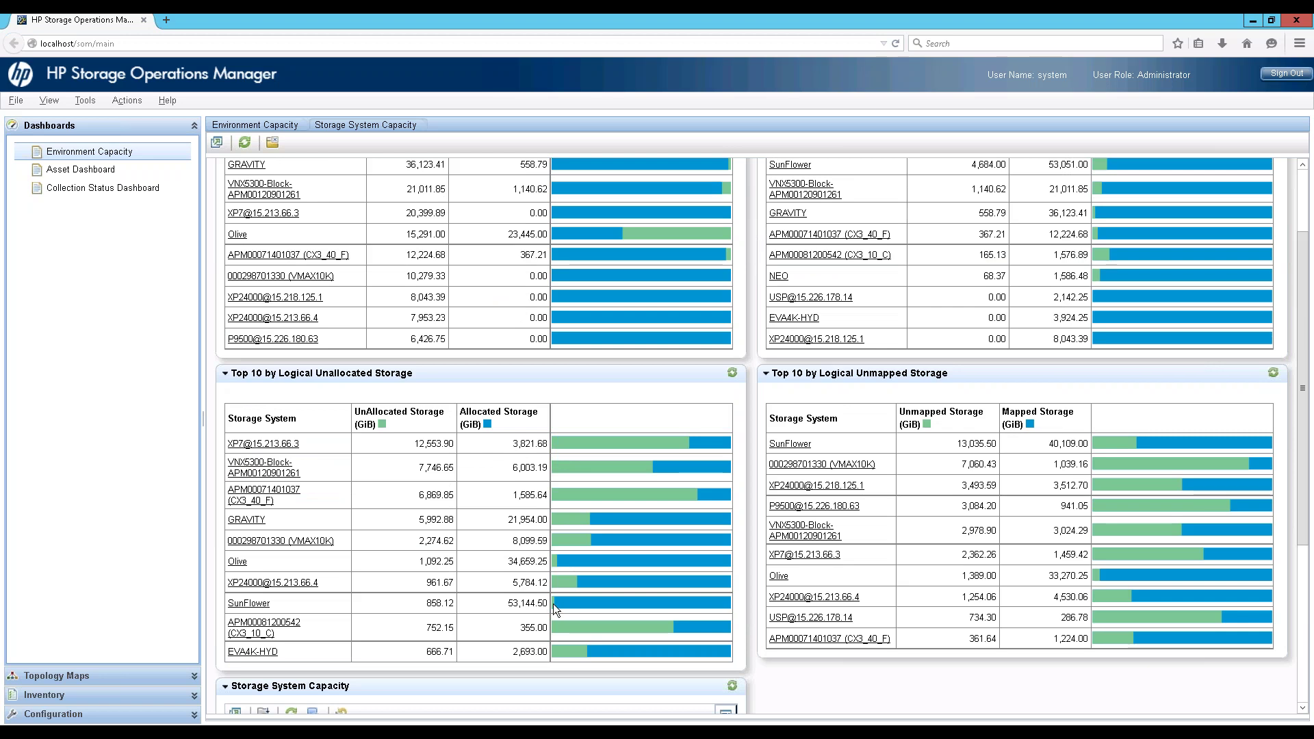
mouse_move(553, 602)
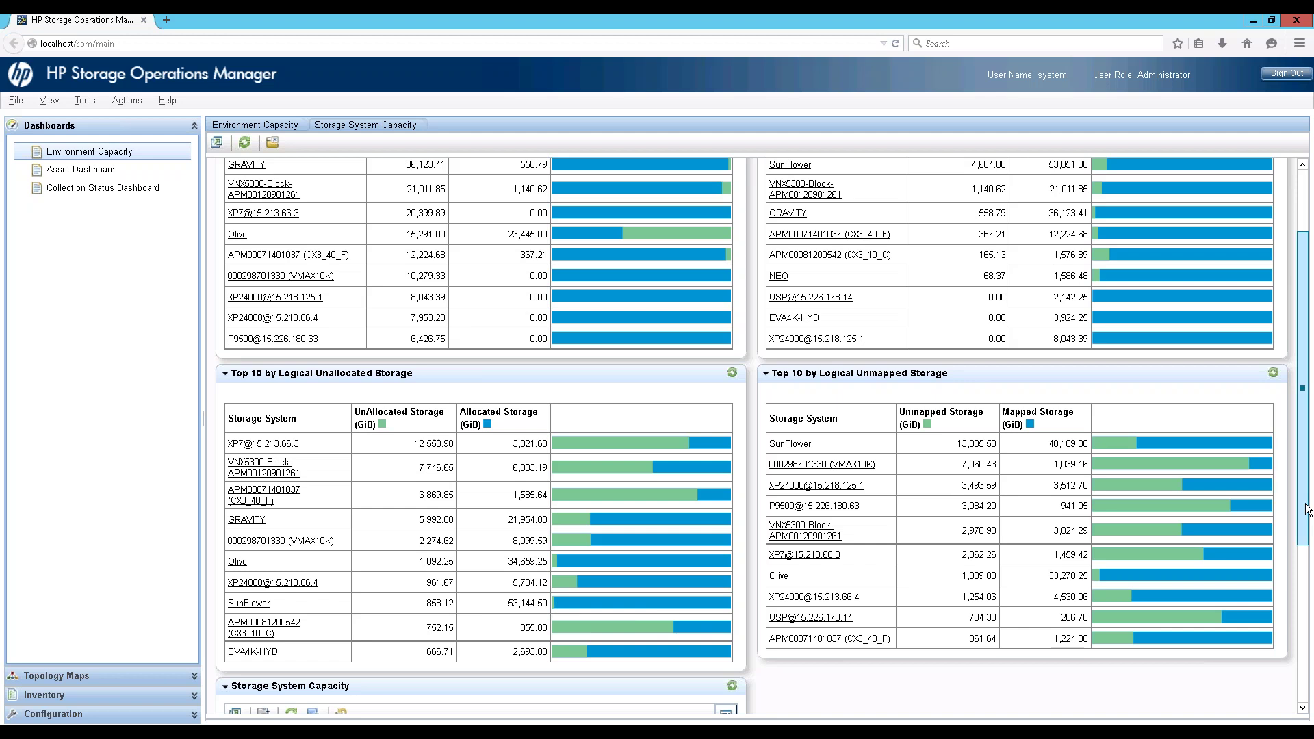
drag(1307, 509, 1307, 528)
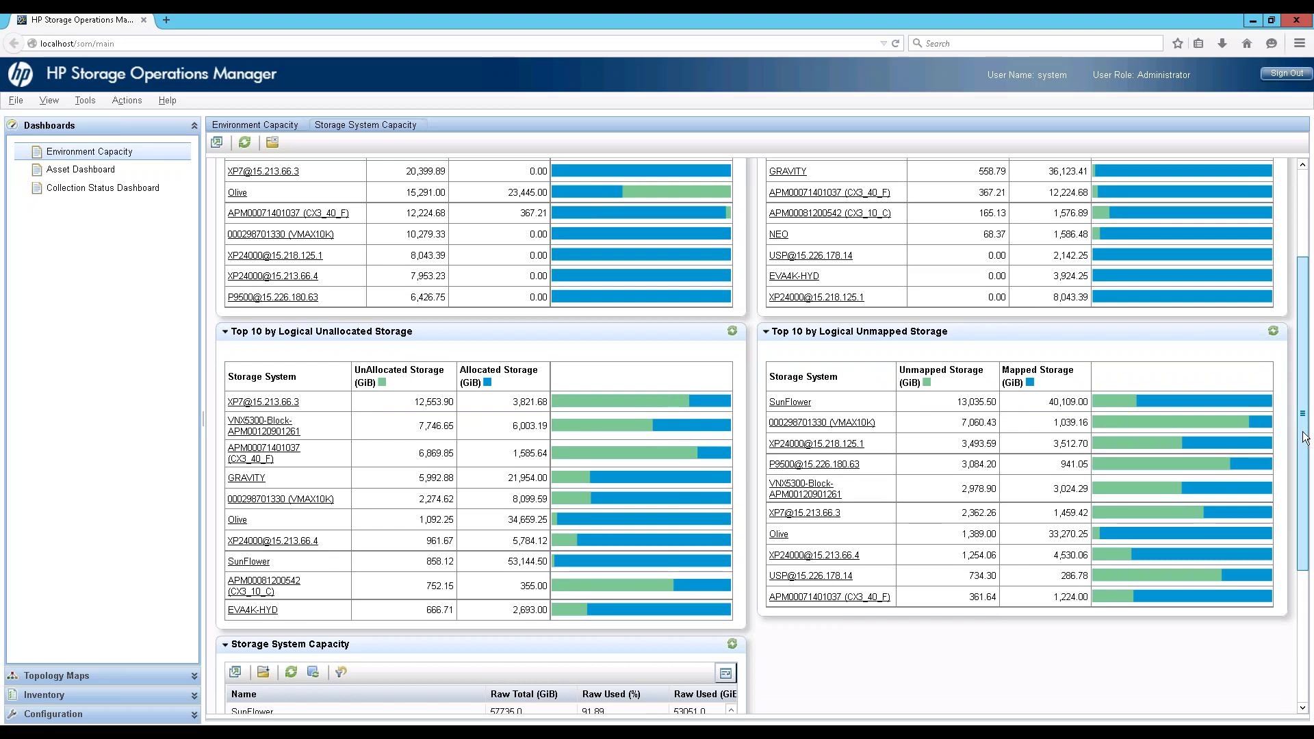
scroll(1305, 440, down, 1)
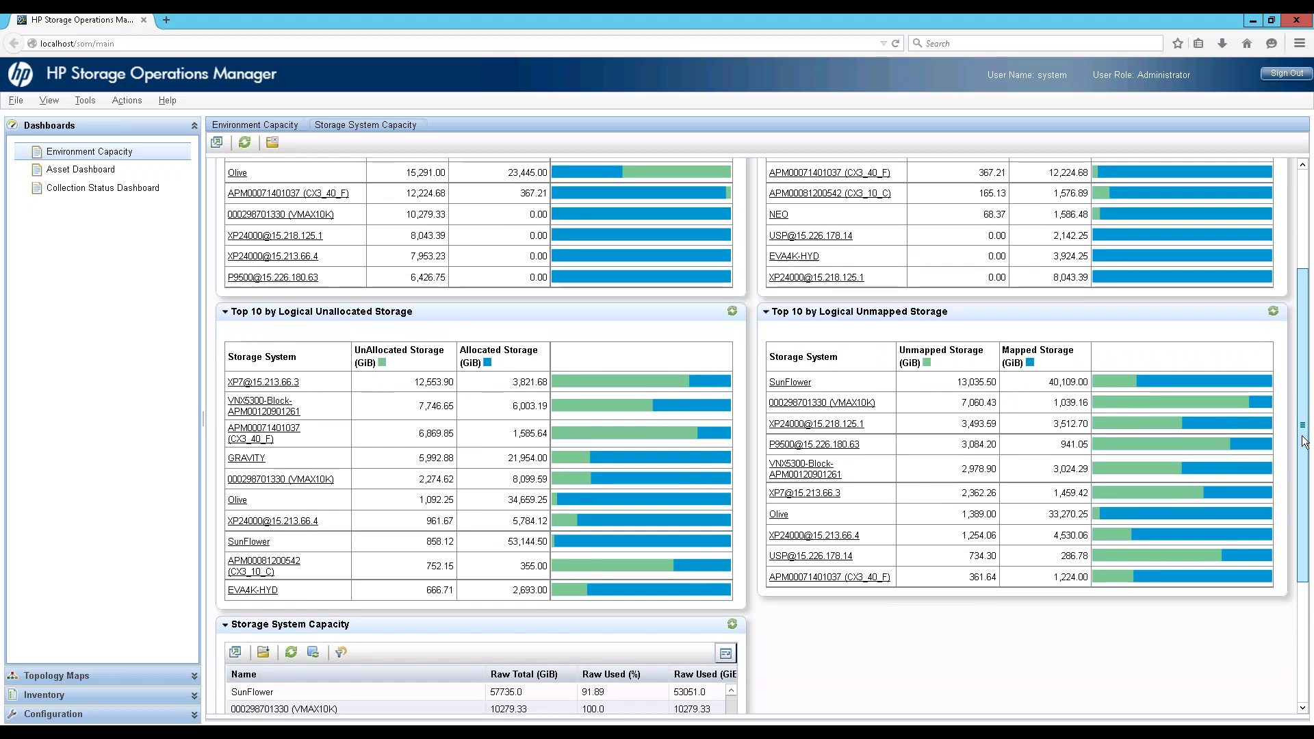
scroll(1304, 441, down, 1)
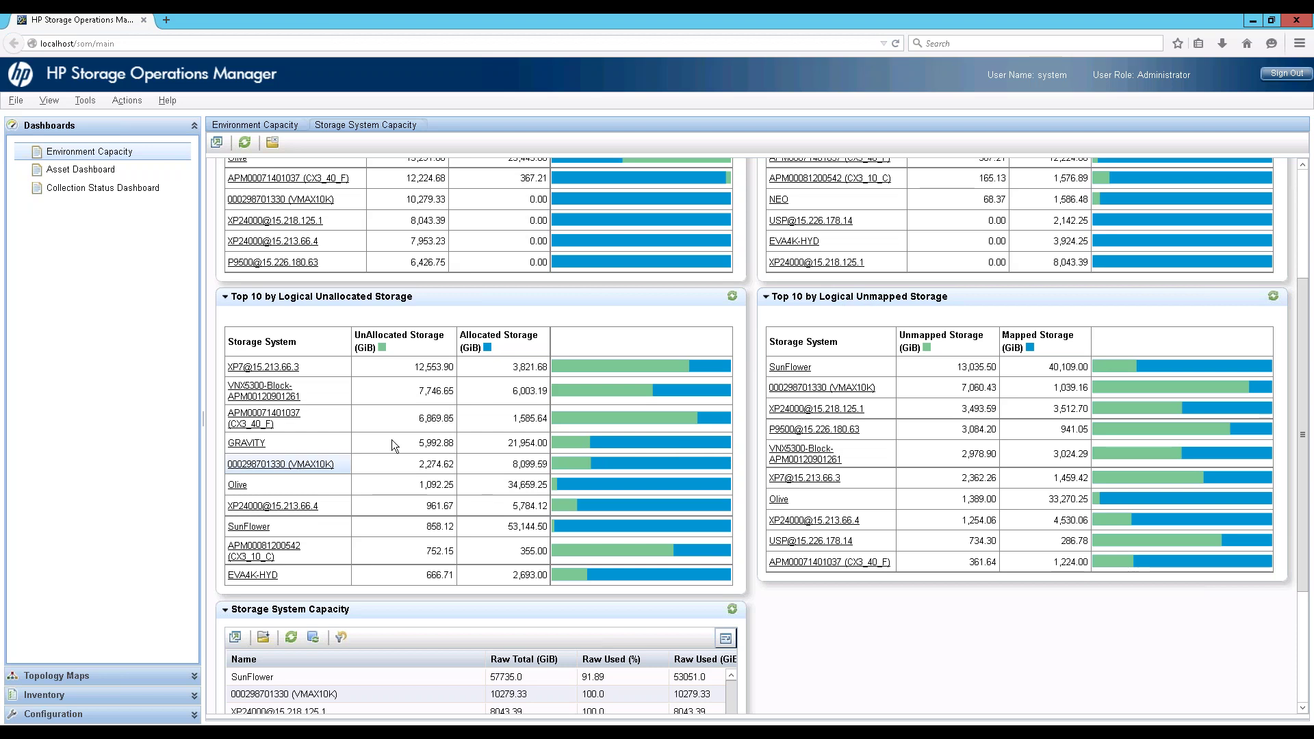
double_click(530, 463)
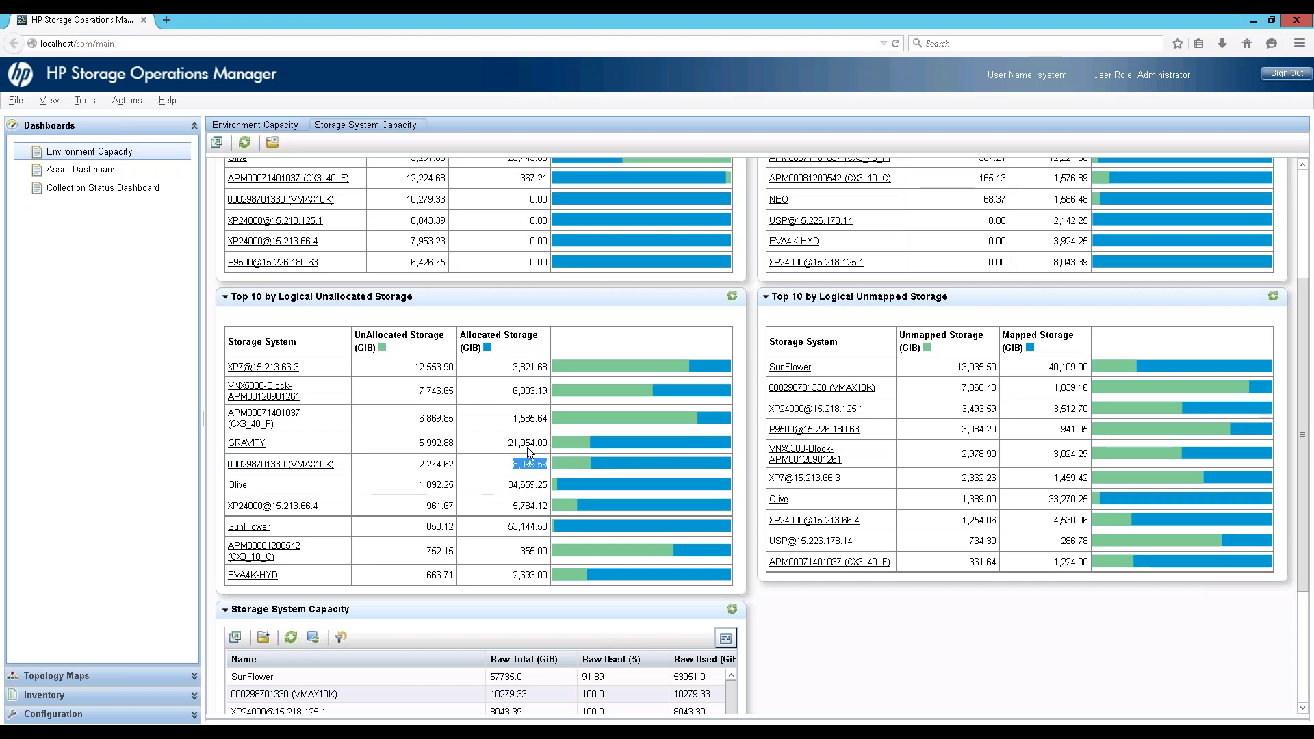
Step: Review the logical unallocated and logical unmapped storage tables down to the Storage System Capacity table
click(527, 448)
click(607, 453)
mouse_move(600, 445)
mouse_move(586, 444)
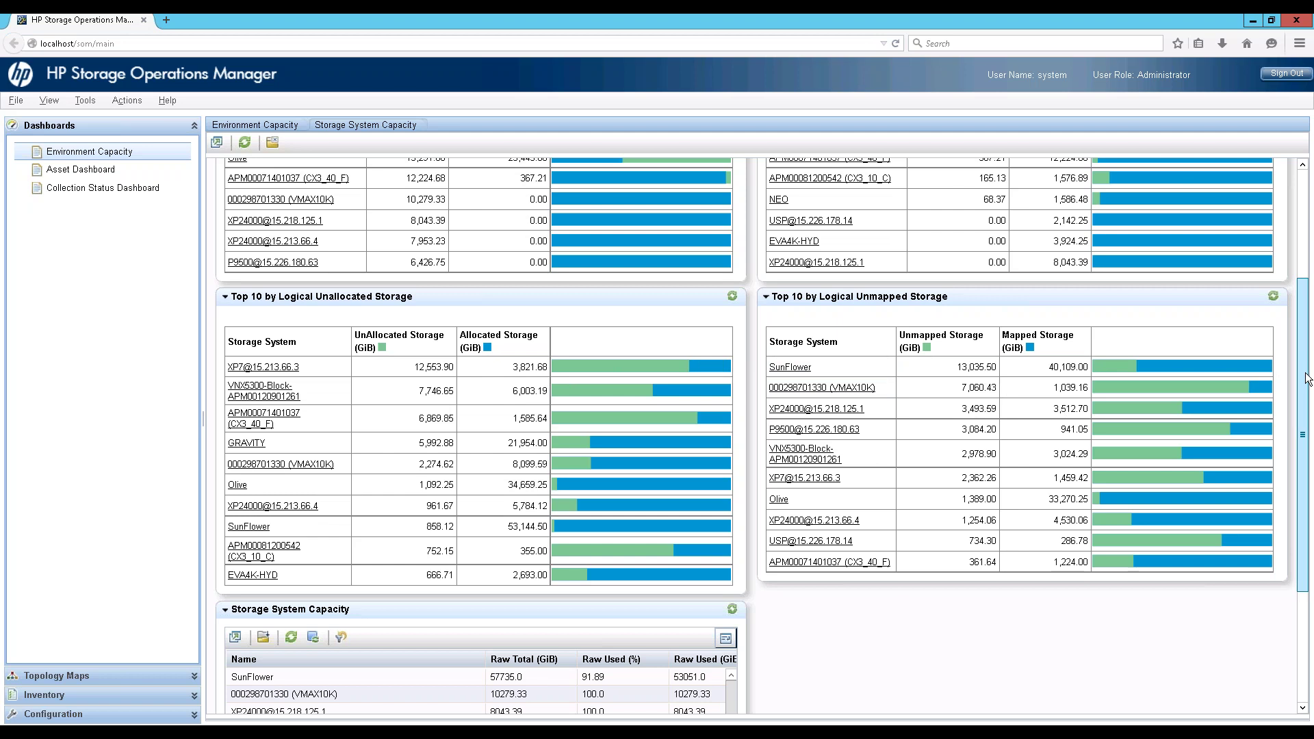
scroll(1307, 381, down, 1)
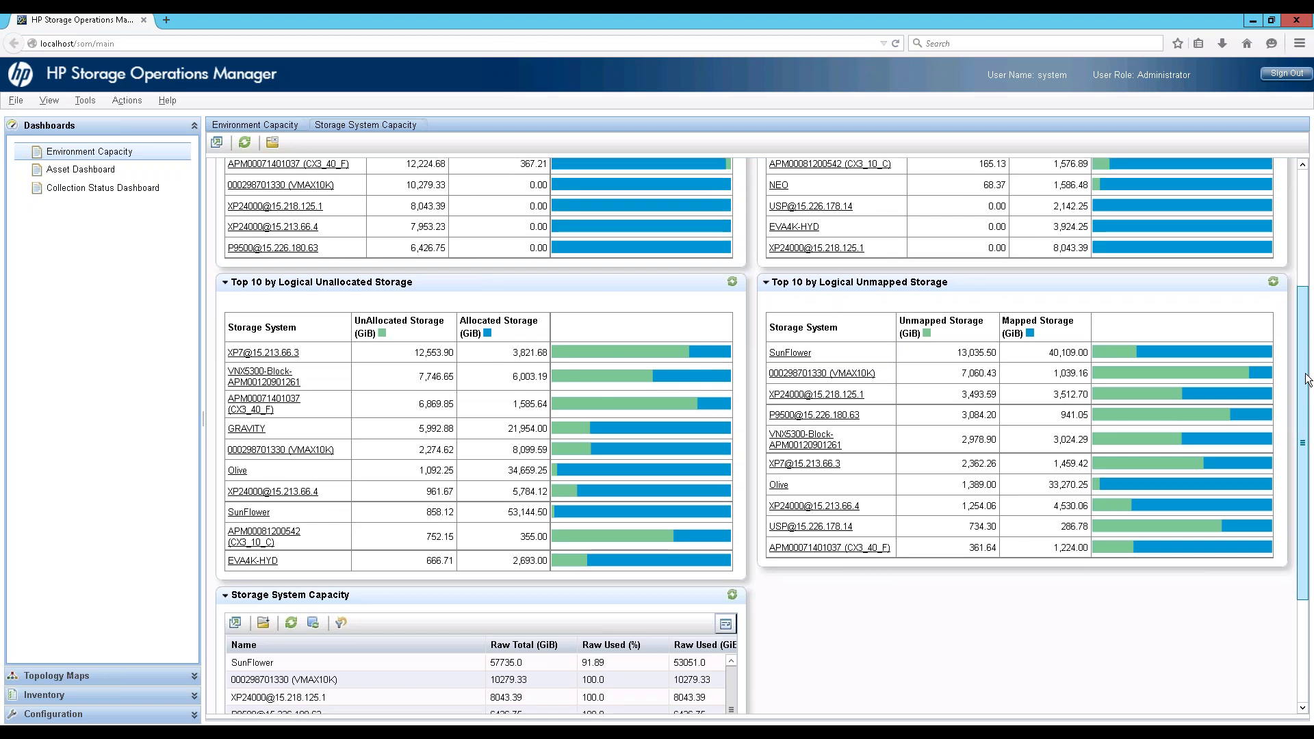
scroll(1305, 426, down, 2)
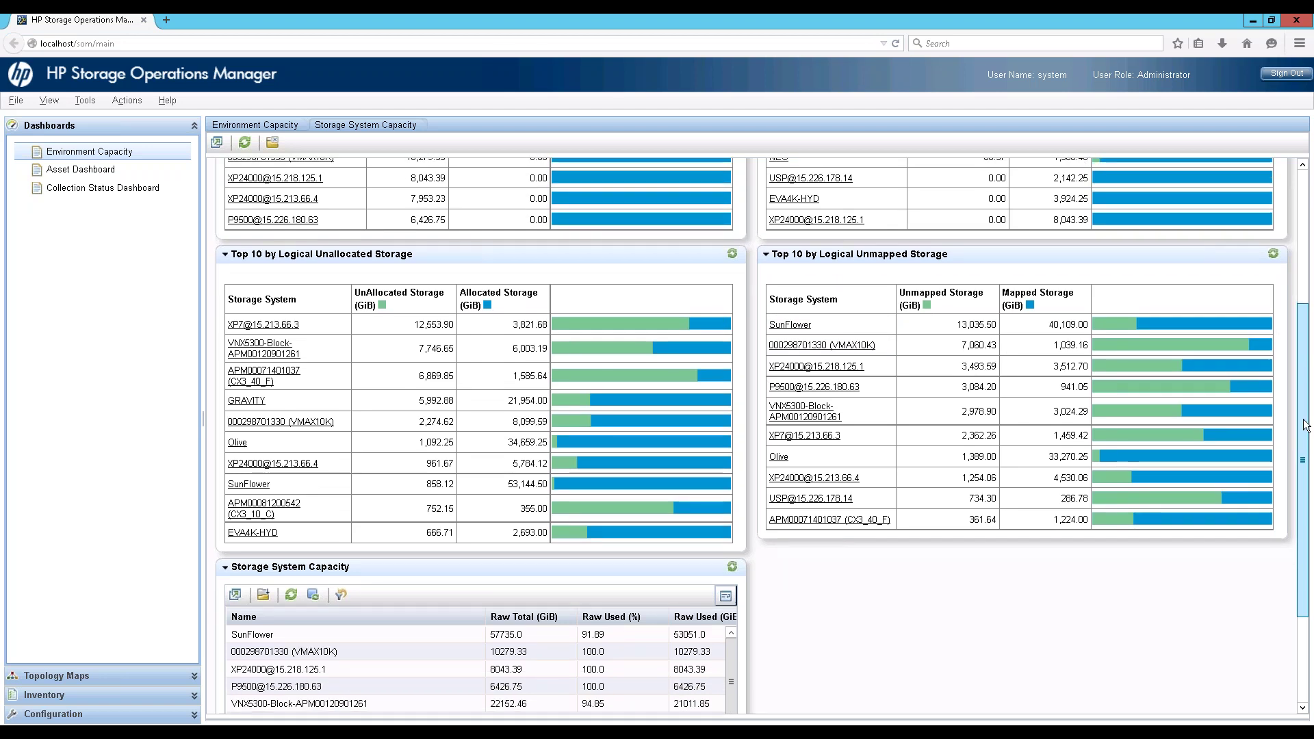
scroll(1305, 426, down, 2)
scroll(1307, 457, down, 5)
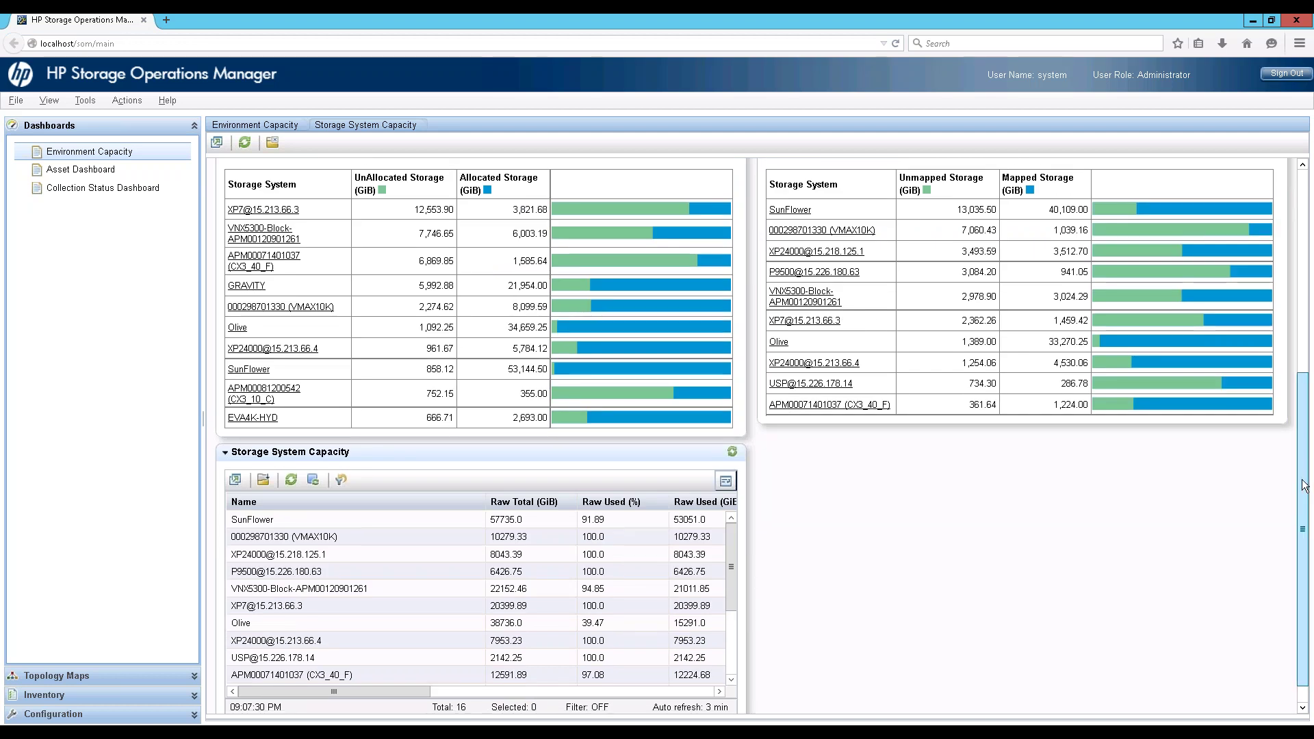
scroll(1123, 372, down, 2)
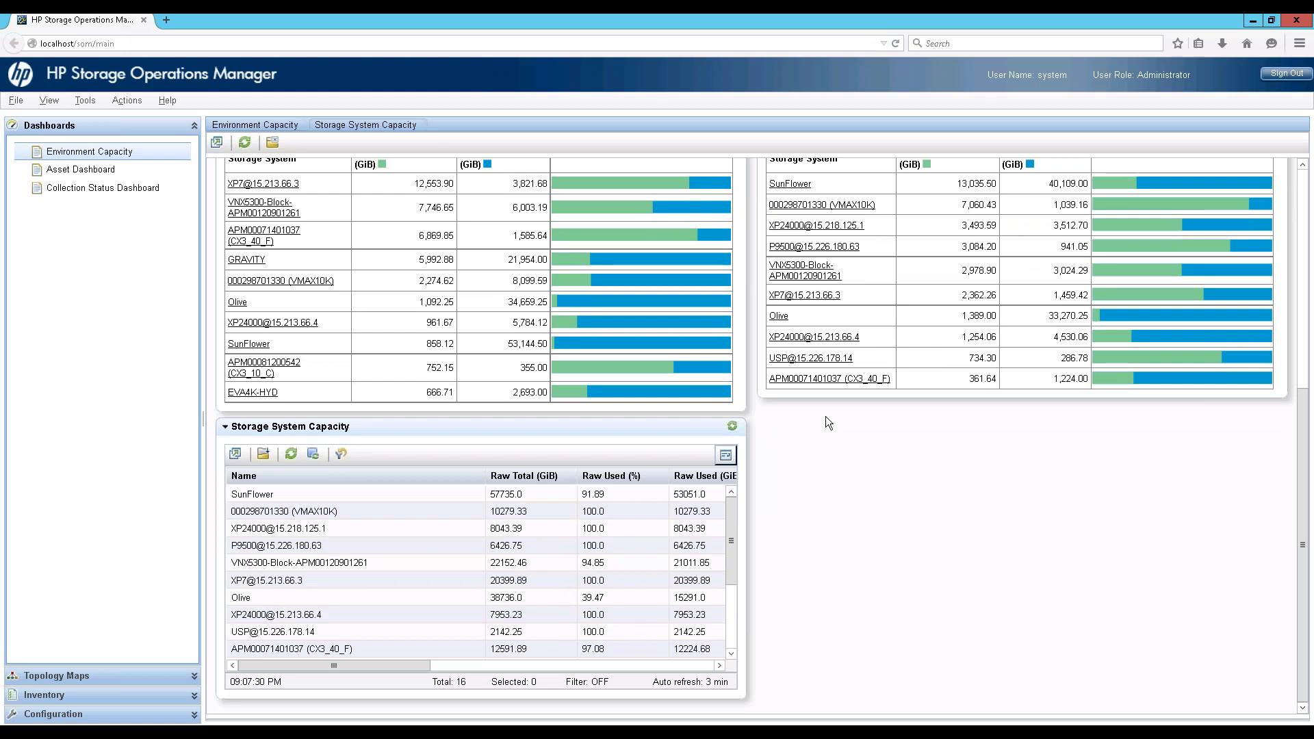
scroll(825, 423, up, 5)
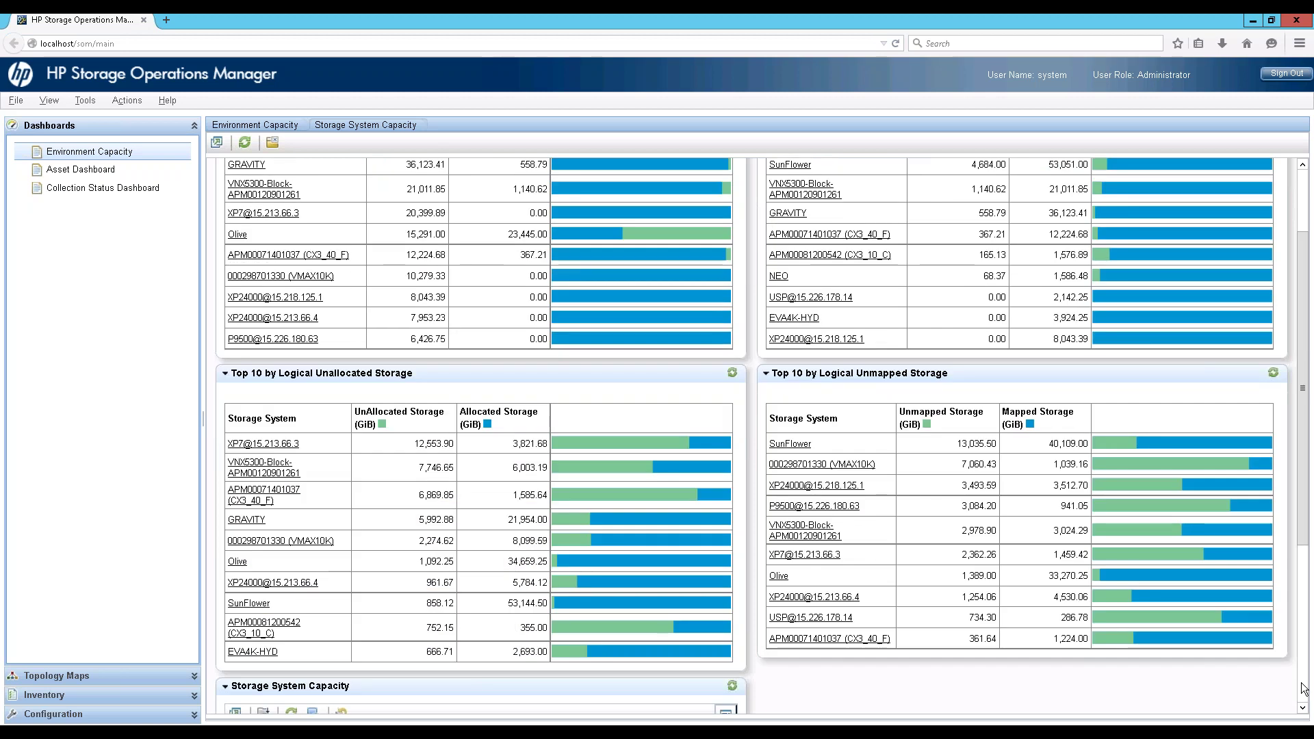
scroll(1304, 688, down, 5)
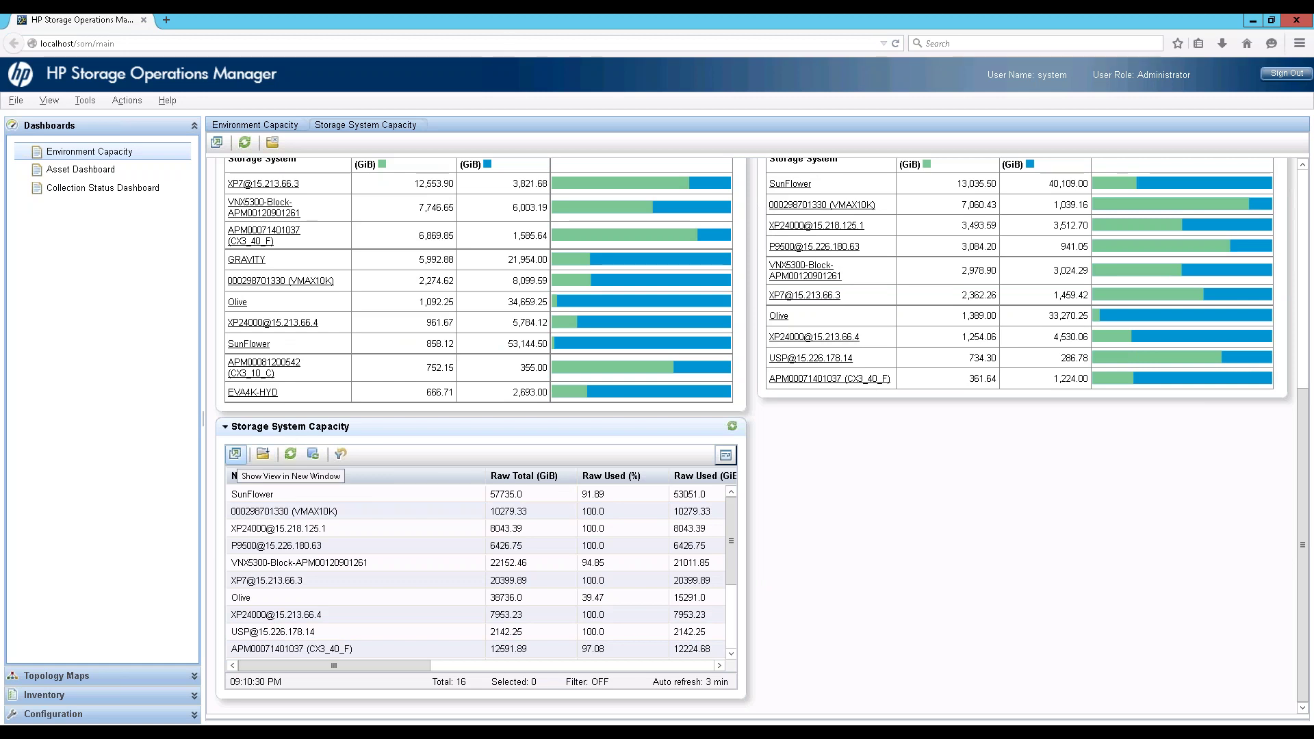
Step: Show the Storage System Capacity table in a new window, enlarging the window and table area to fit more columns and rows
click(235, 455)
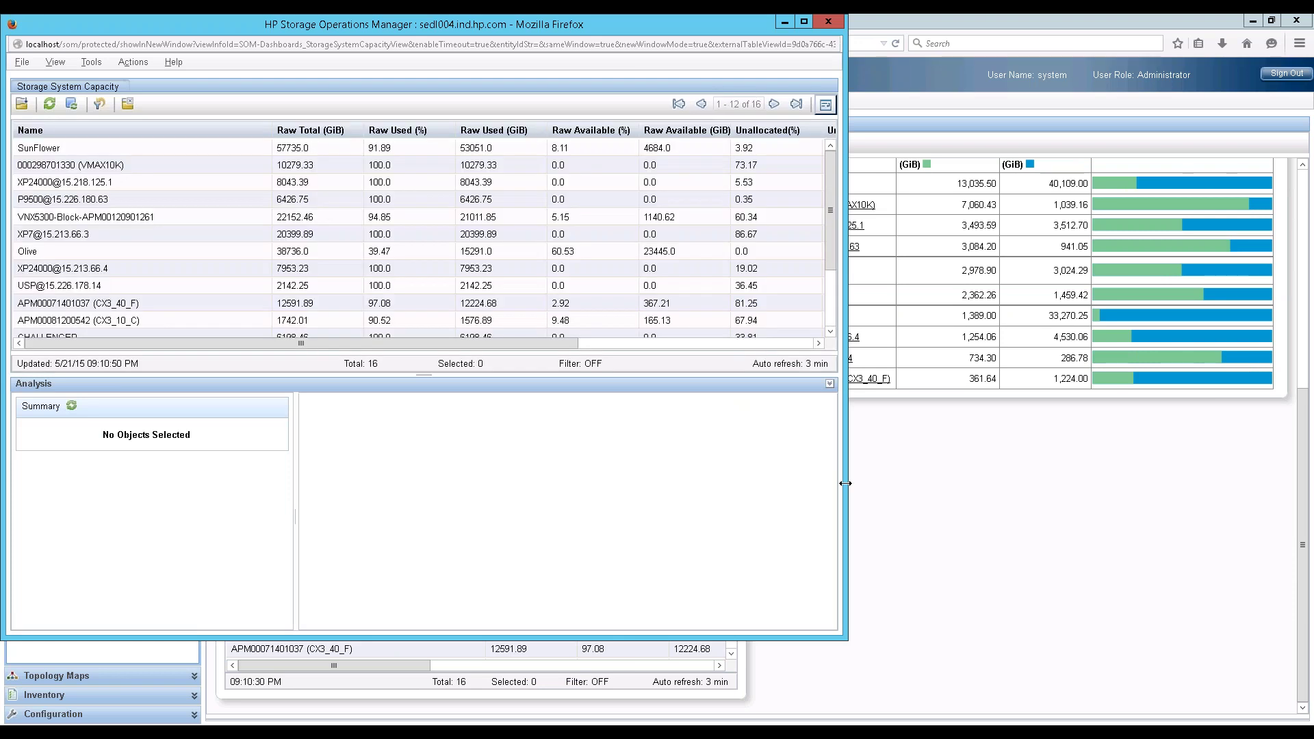
drag(845, 483, 1202, 501)
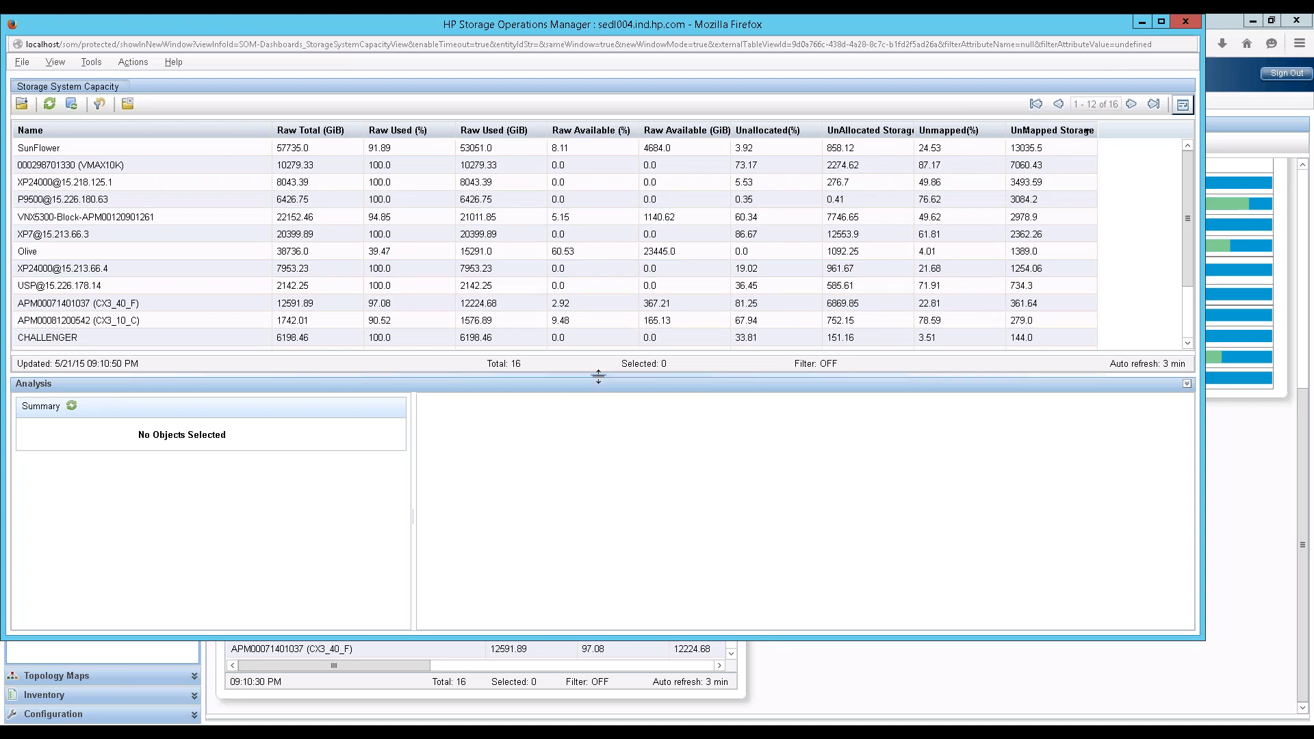
drag(598, 375, 596, 413)
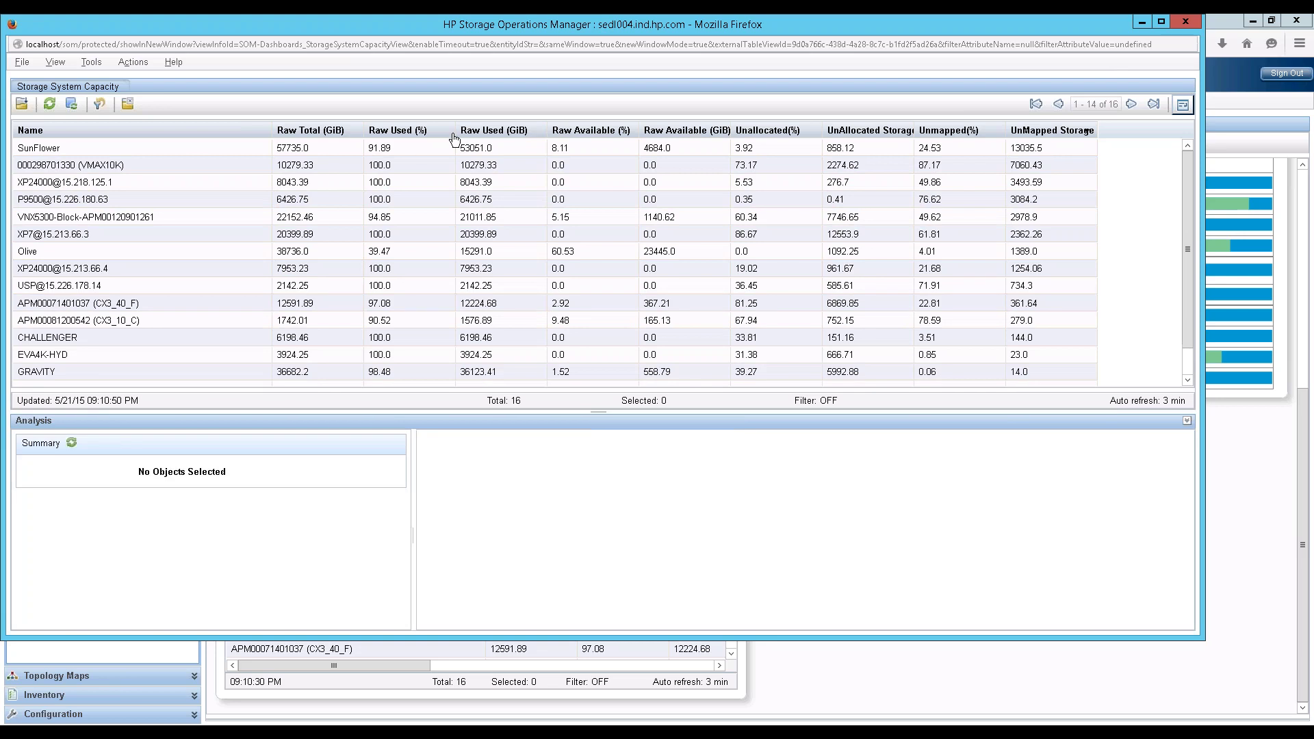
Step: Filter the Storage System Capacity table by Raw Used (GiB) greater than or equal to 5000
right_click(495, 132)
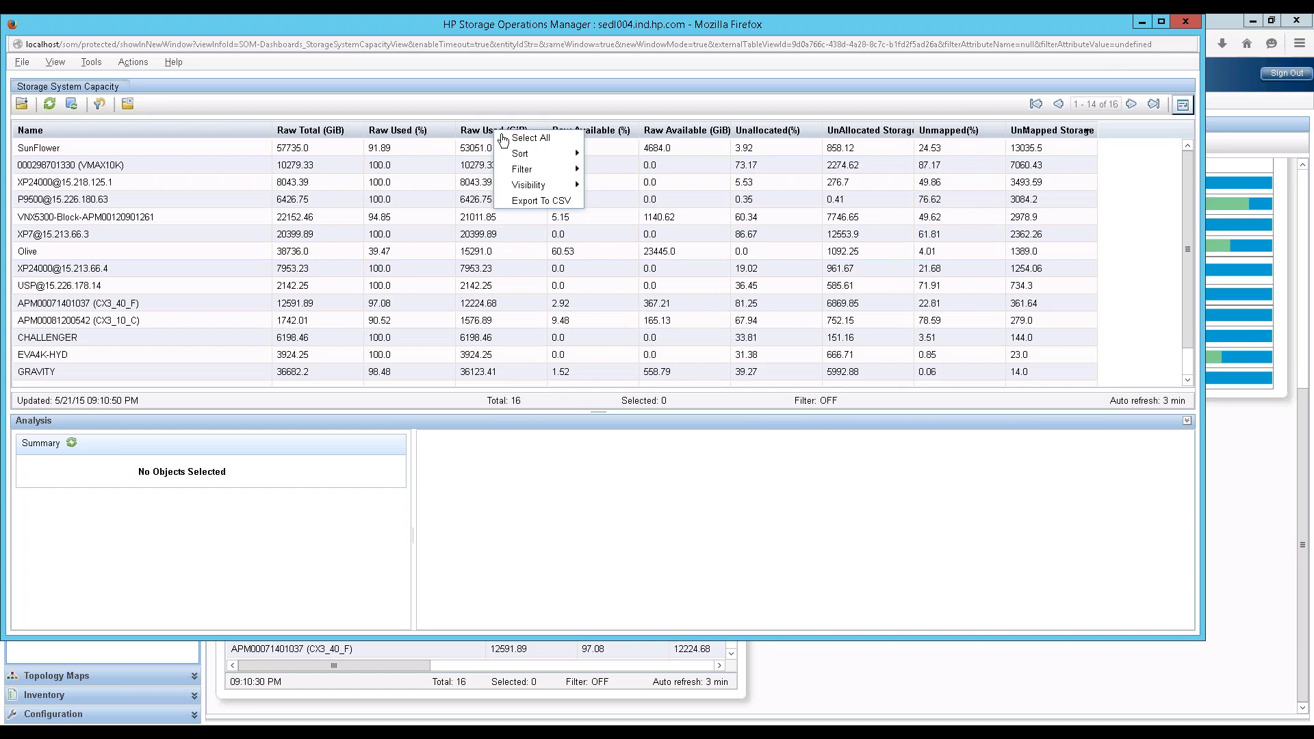
mouse_move(525, 170)
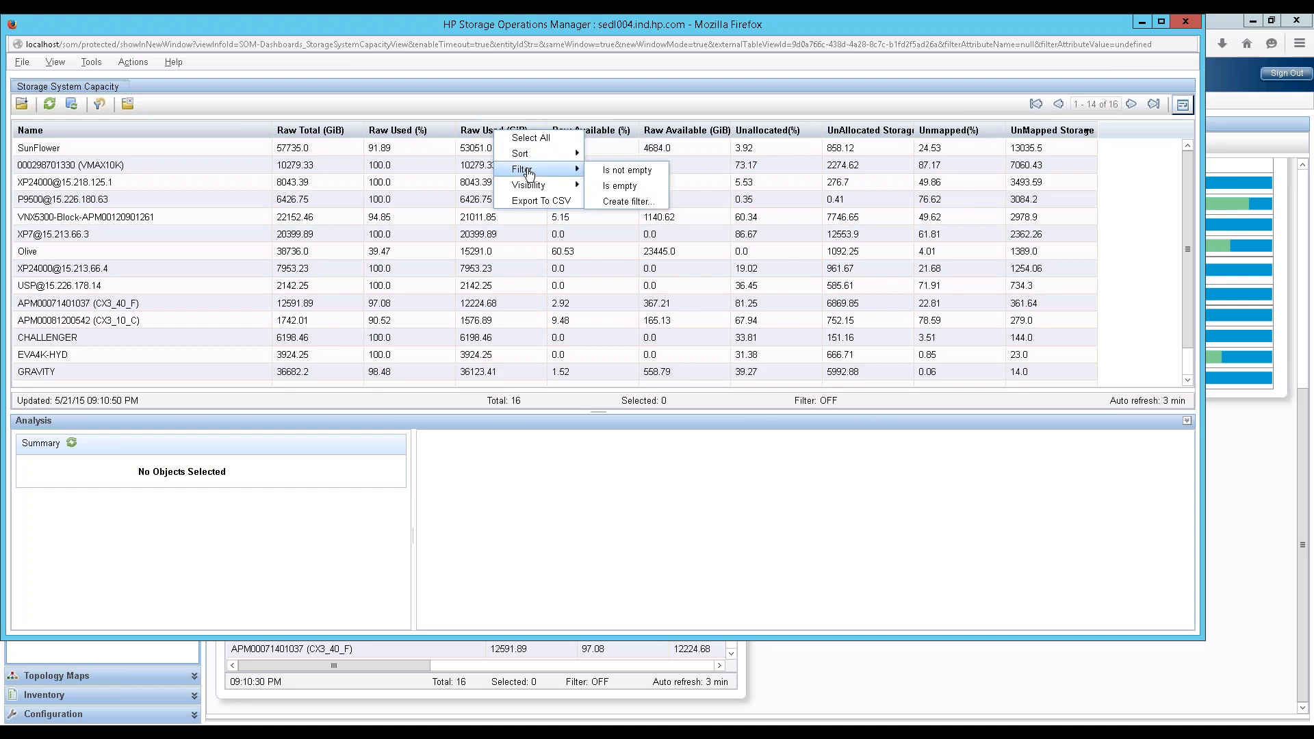
click(622, 202)
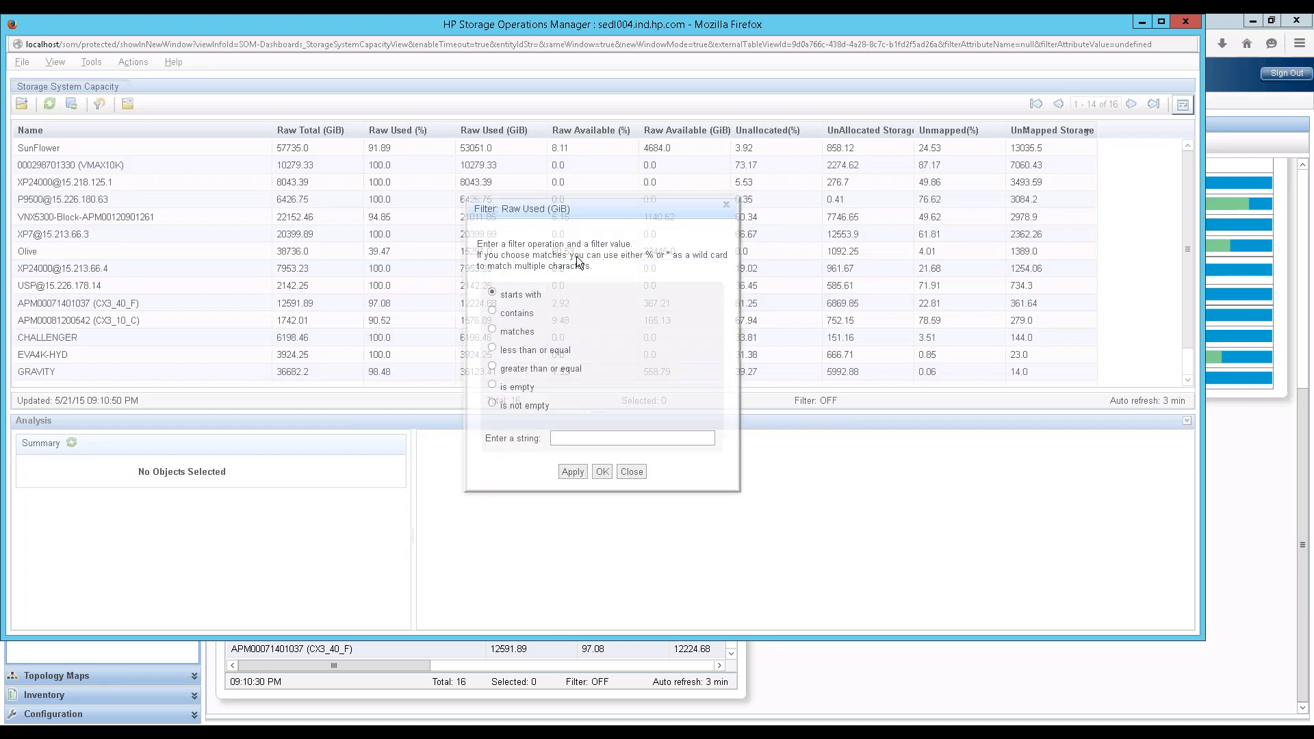
click(493, 368)
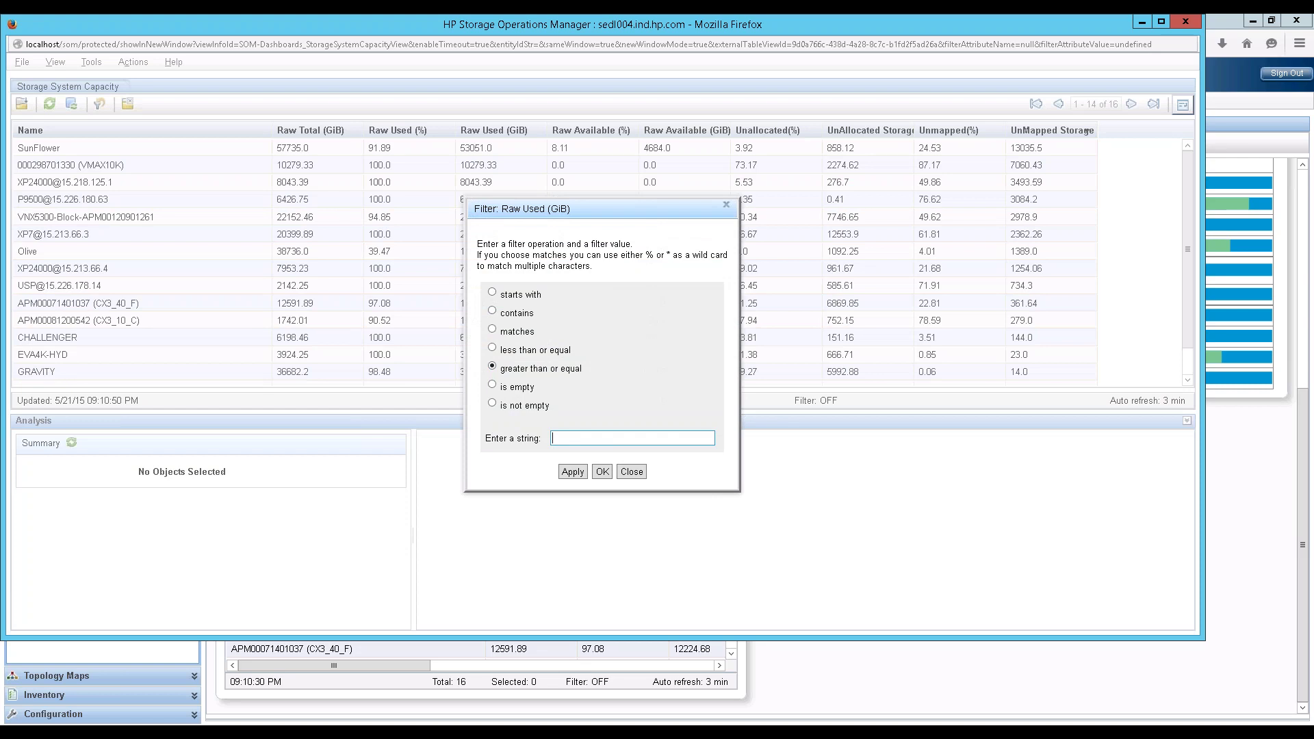
text(5000)
click(602, 471)
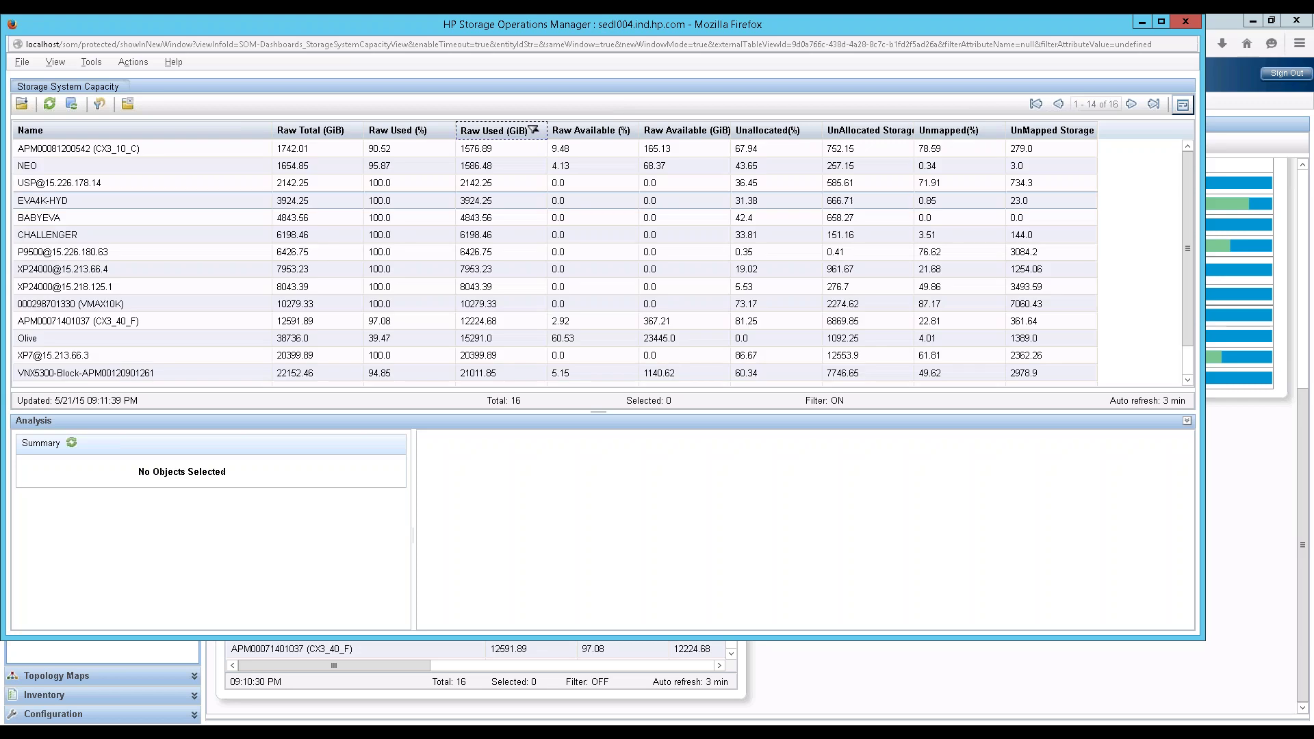
Step: Sort the table by Raw Used (GiB) in descending order and reapply the greater than or equal to 5000 filter
click(498, 137)
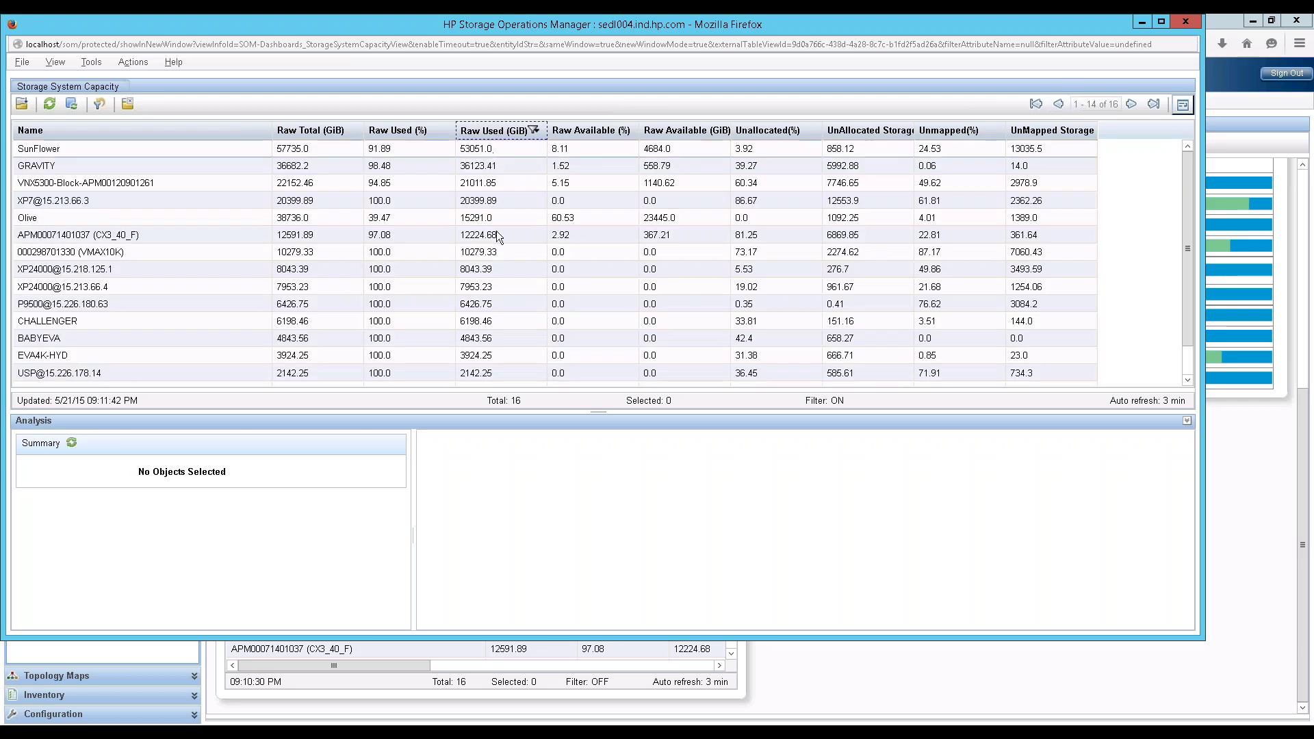
right_click(508, 132)
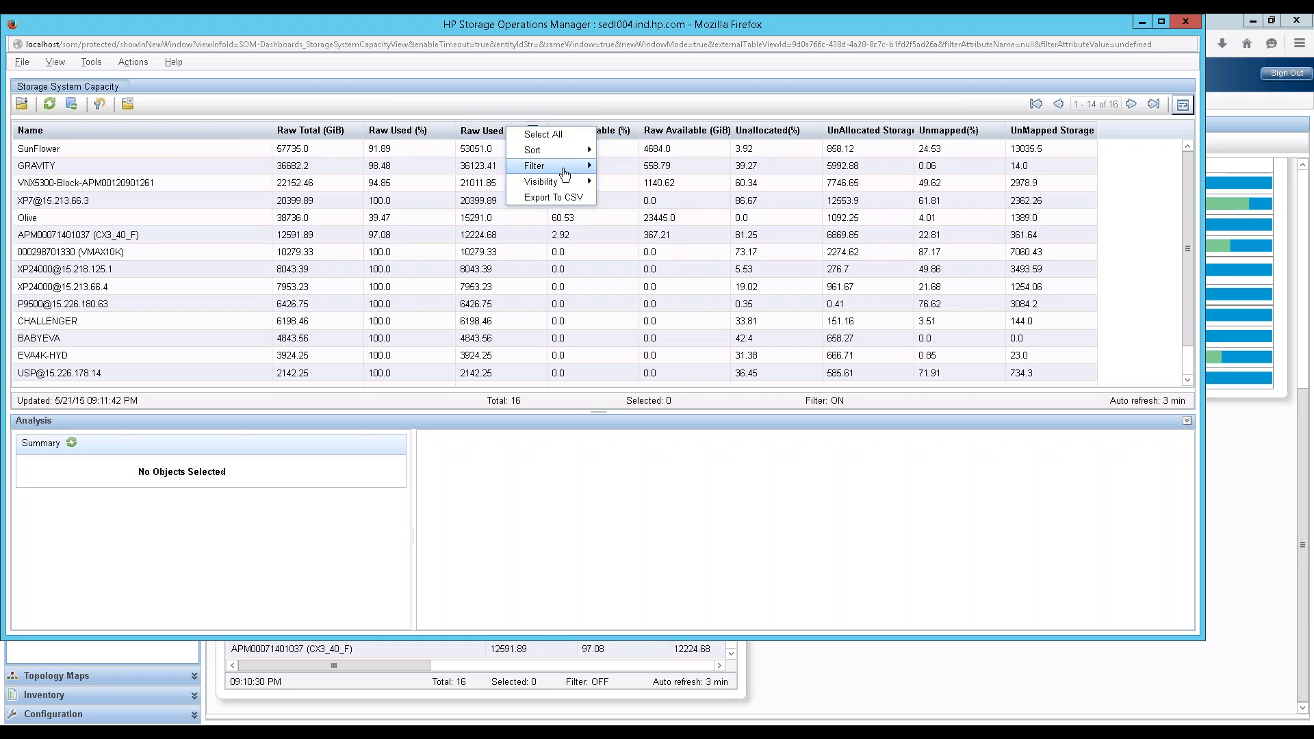
mouse_move(565, 175)
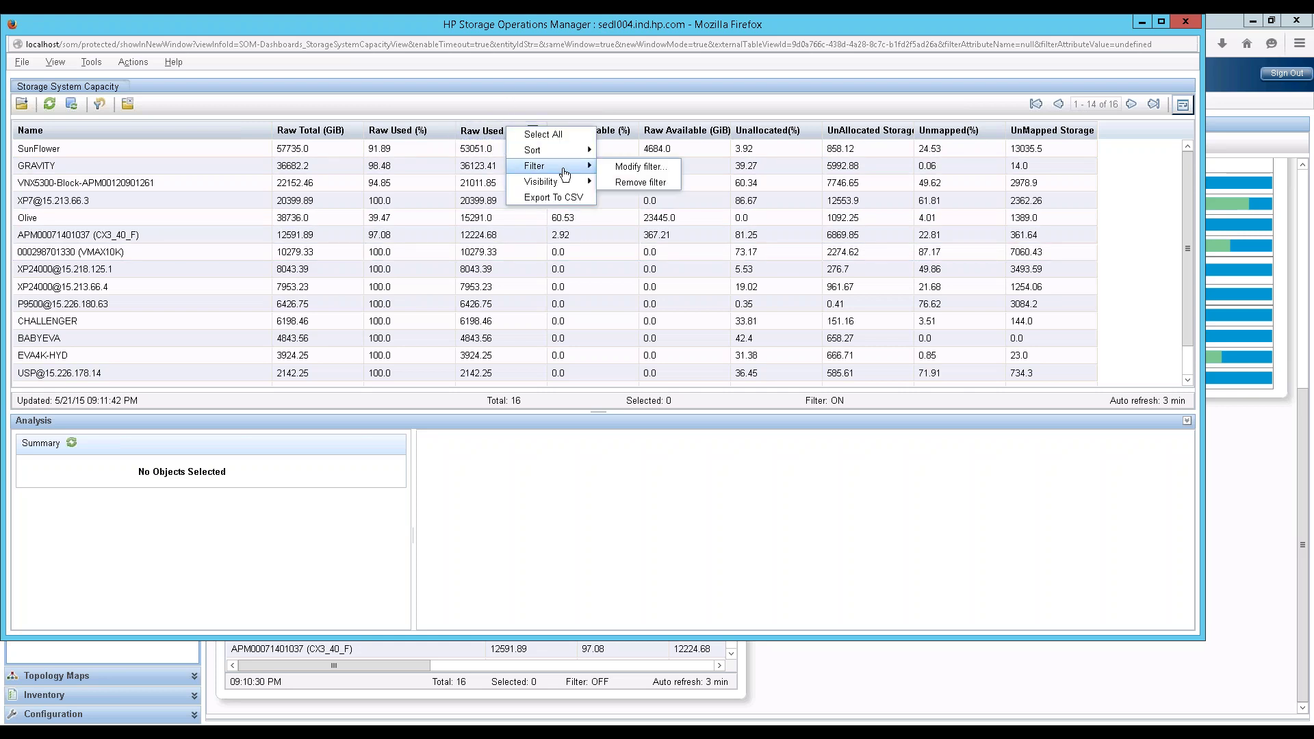
click(631, 168)
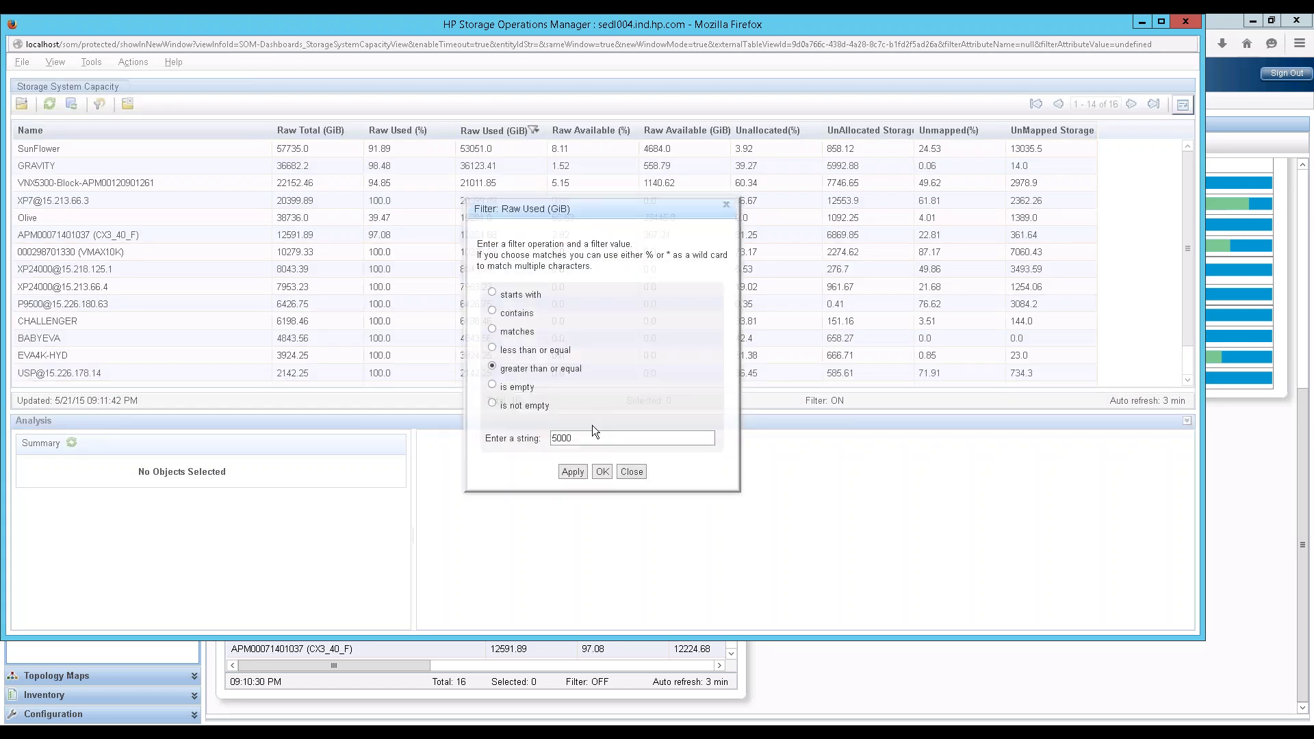
click(597, 470)
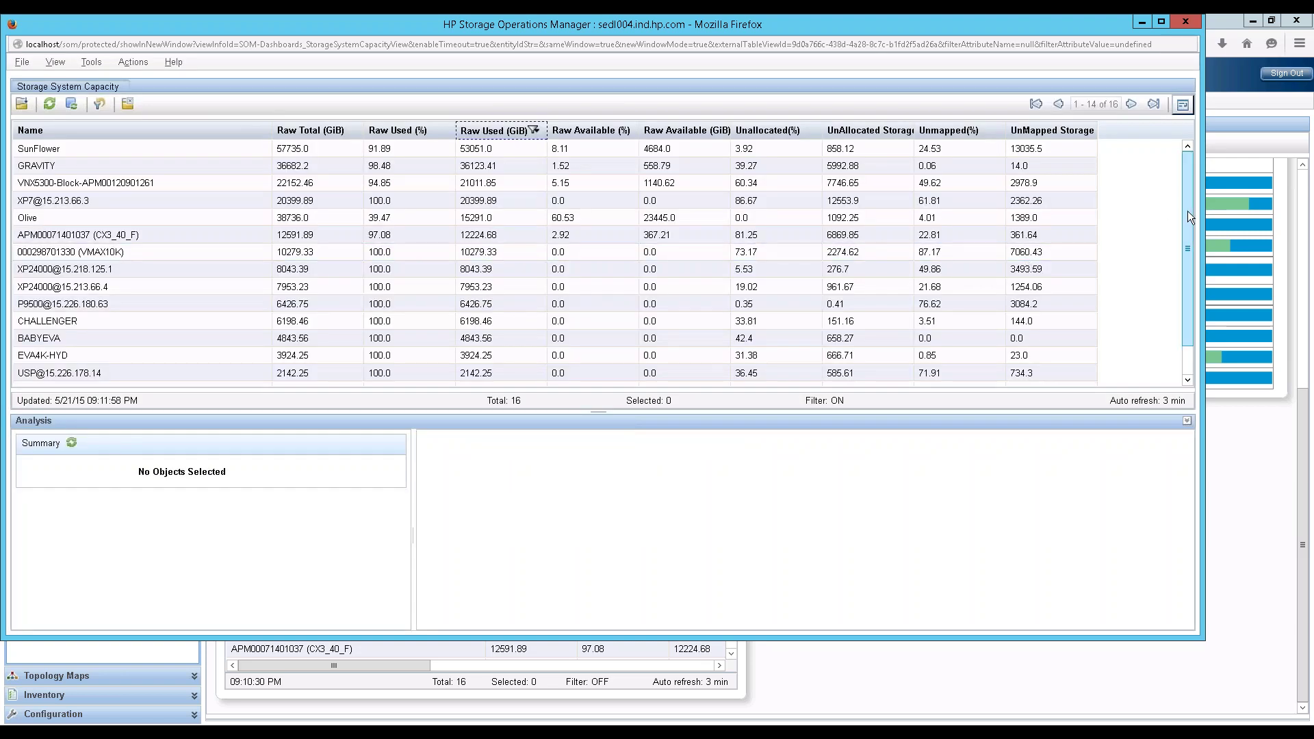
Step: Close the separate Storage System Capacity window and open Olive's details from the Top 10 by Raw Available table
drag(1182, 258, 1155, 72)
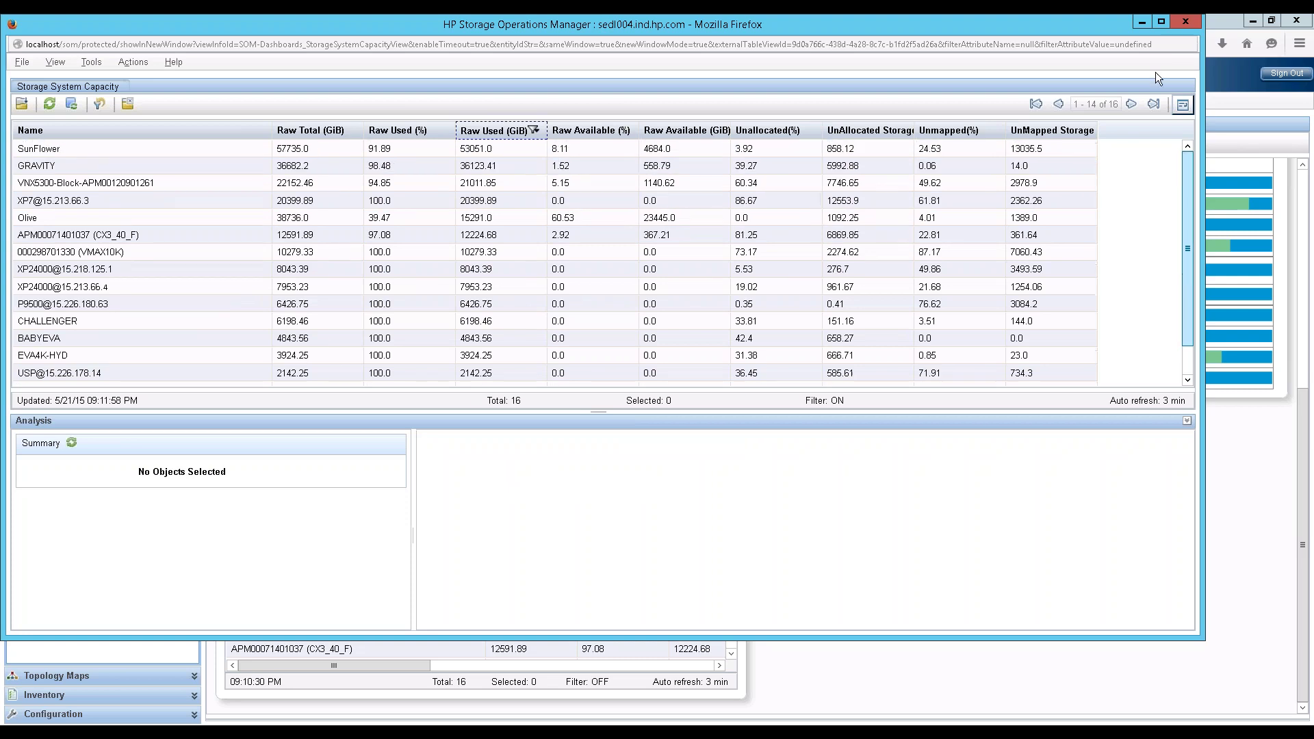
click(1184, 23)
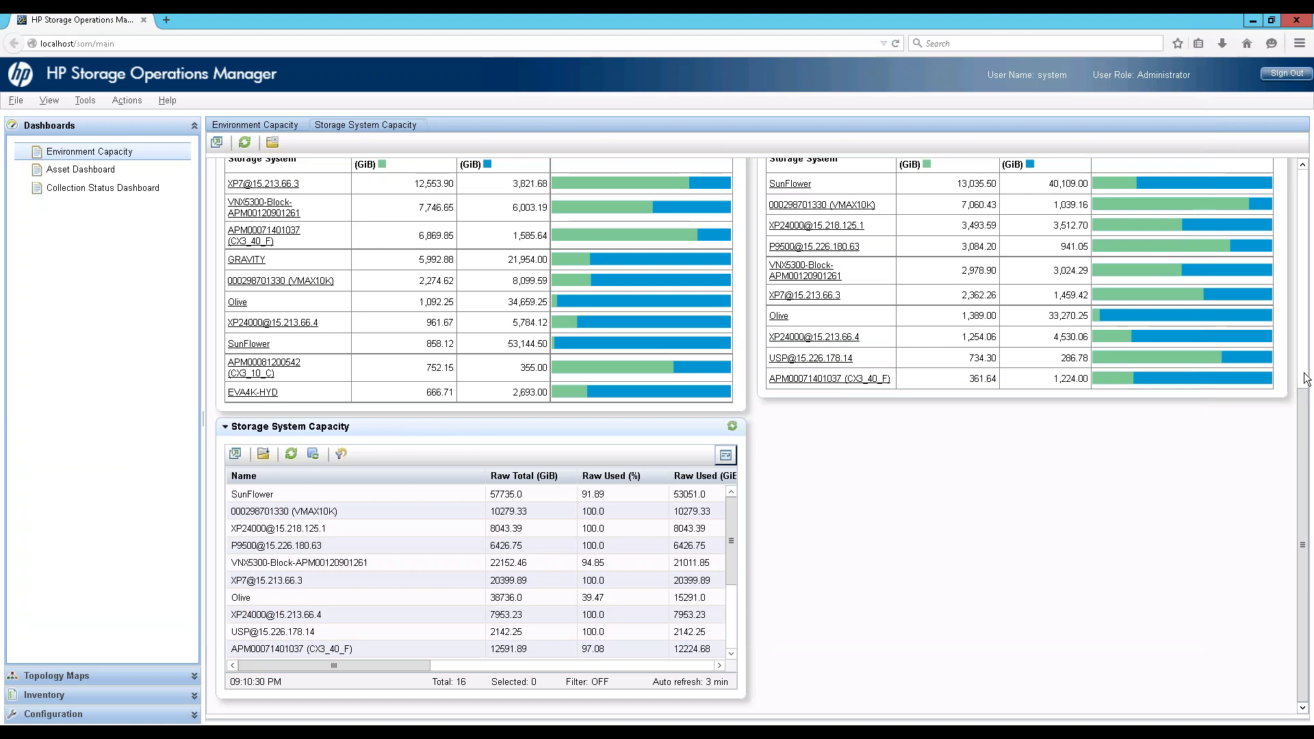
scroll(1307, 369, up, 2)
scroll(843, 269, up, 5)
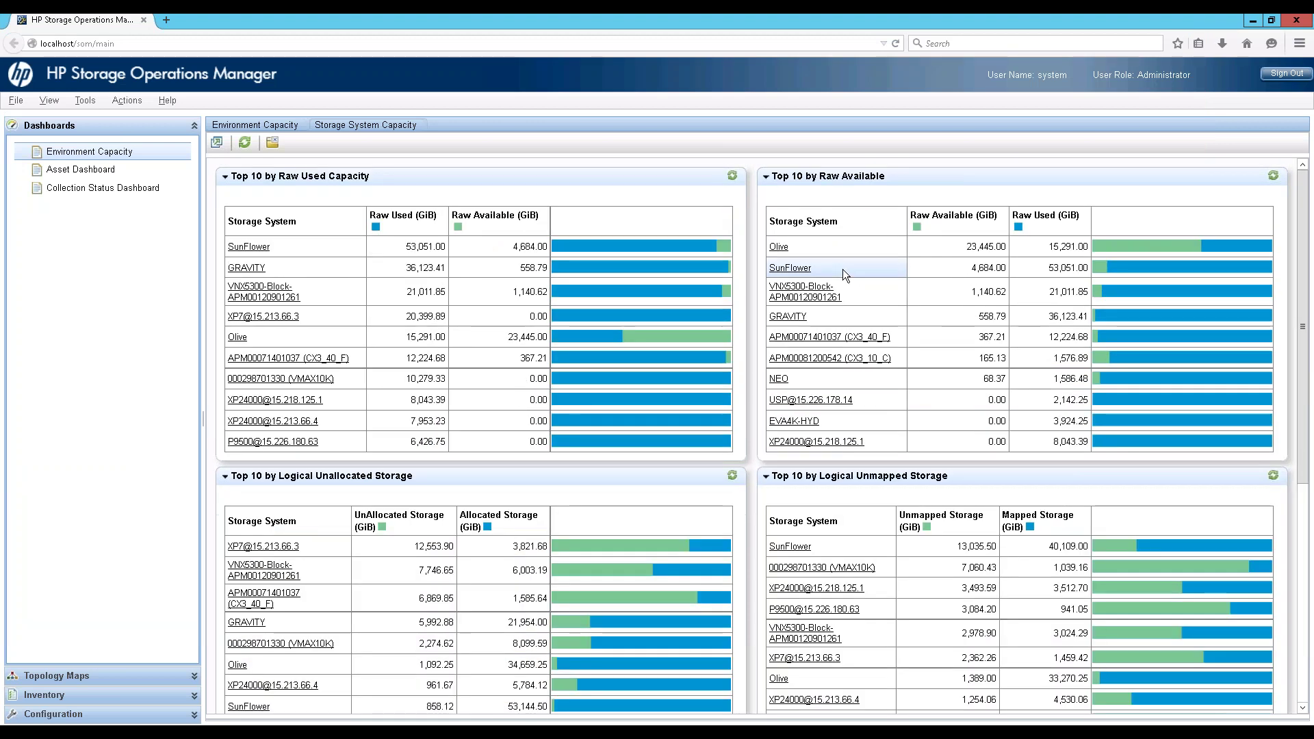
click(779, 247)
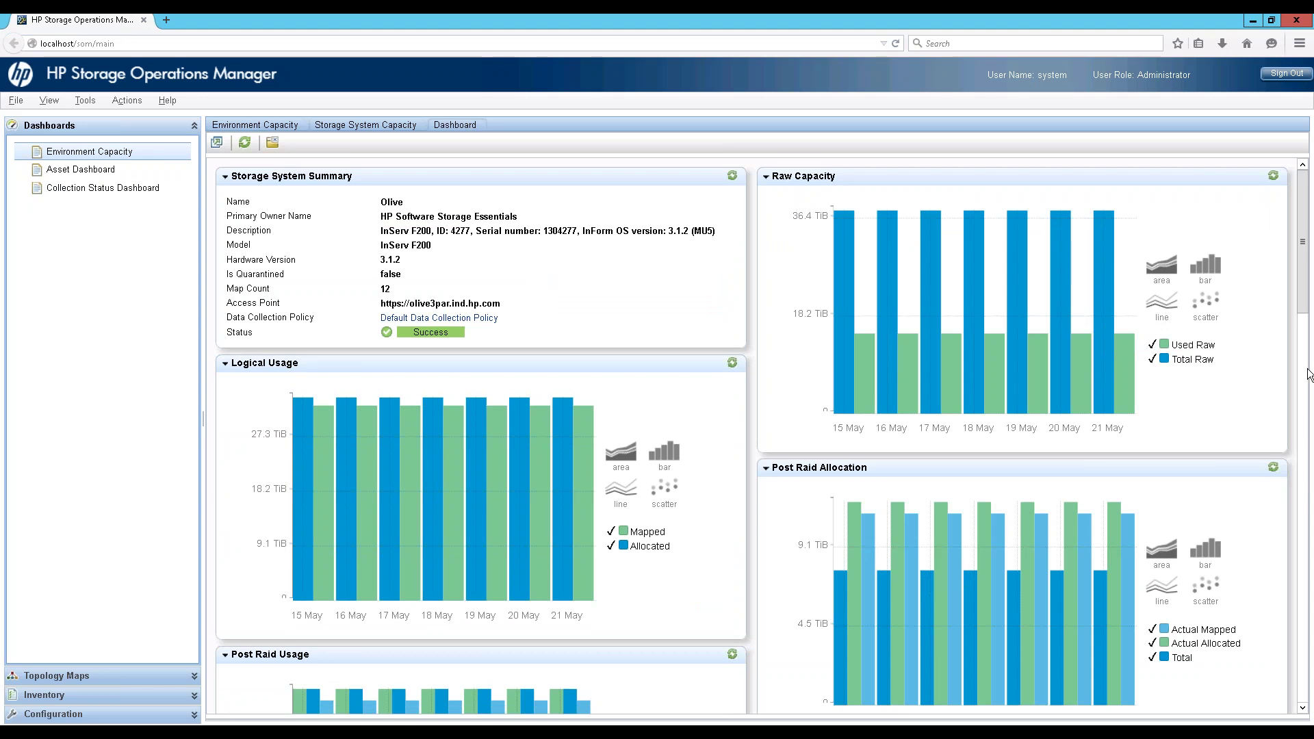
Step: Skim Olive's dashboard down to the Data Rate and I/O Rate charts and return to the Storage System Summary
scroll(1308, 375, down, 3)
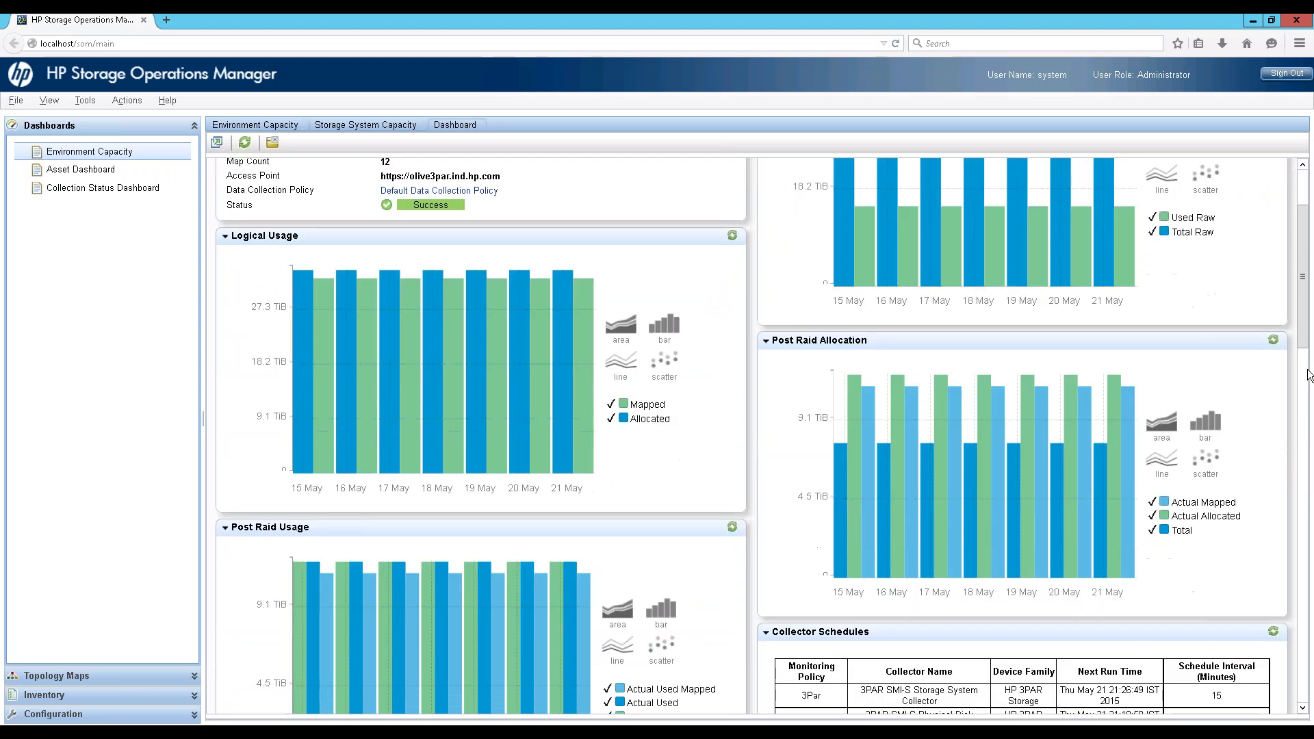
scroll(1308, 375, down, 10)
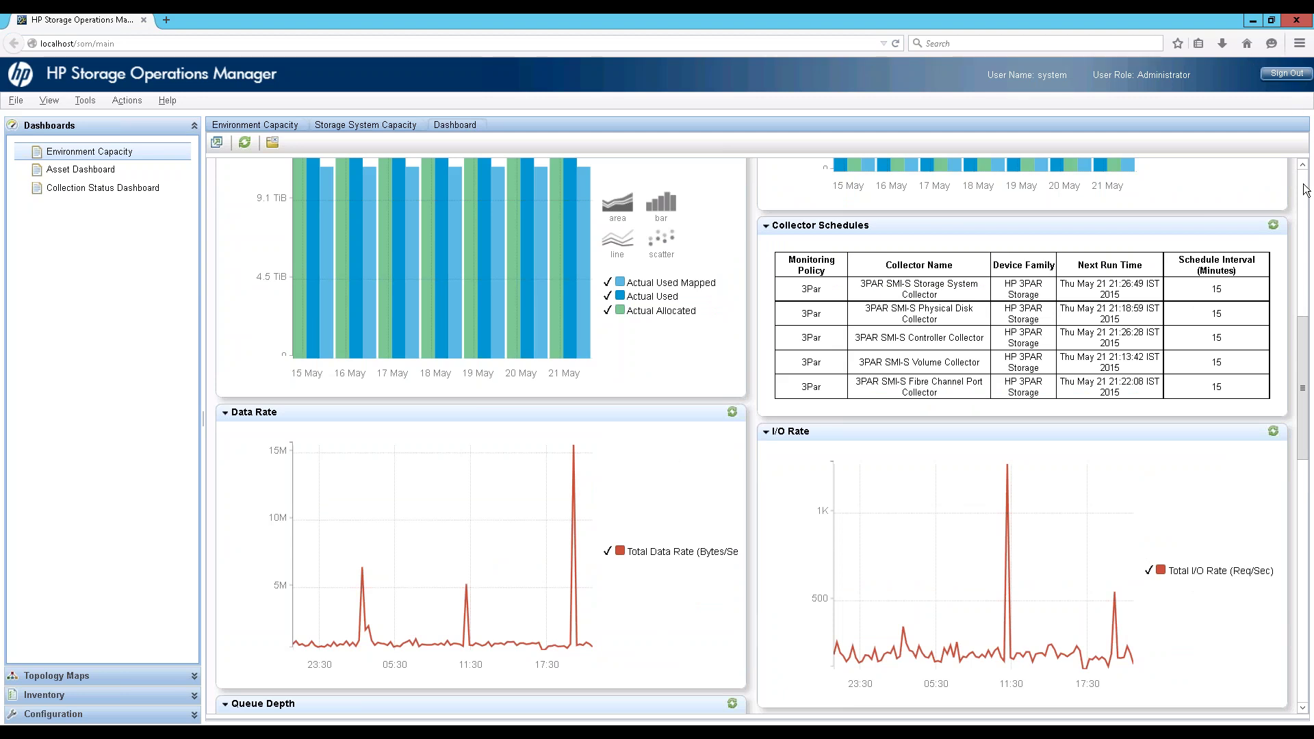
scroll(1306, 190, up, 10)
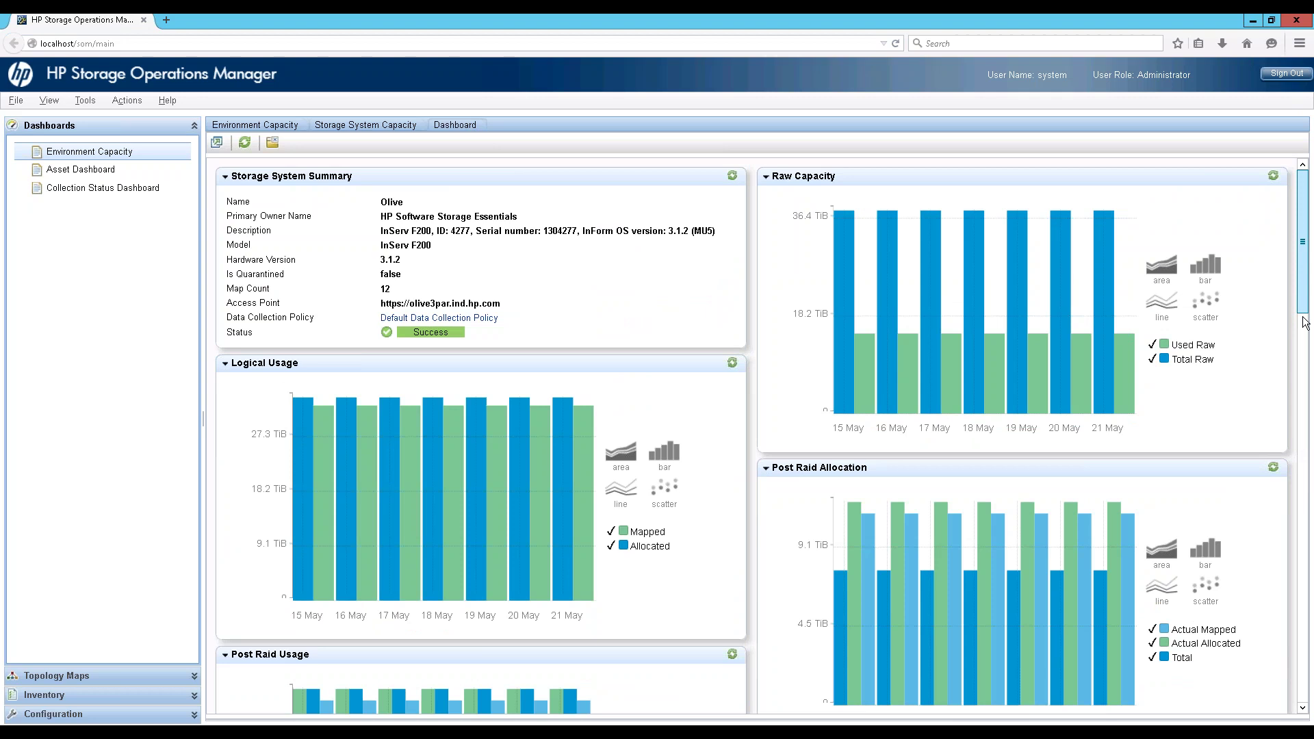
Step: Examine Olive's logical usage, post RAID usage and allocation charts, the collector schedules, and the data and I/O rate charts
scroll(1305, 323, down, 1)
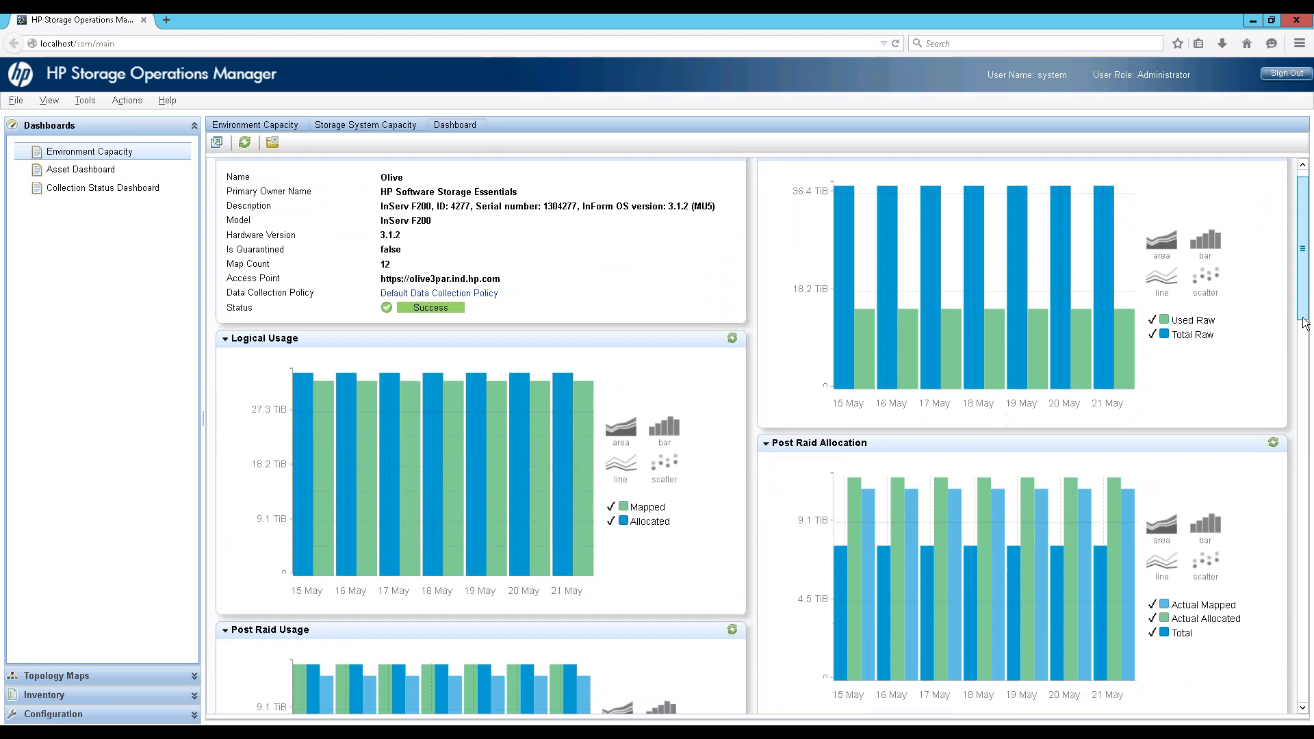
scroll(1303, 324, down, 2)
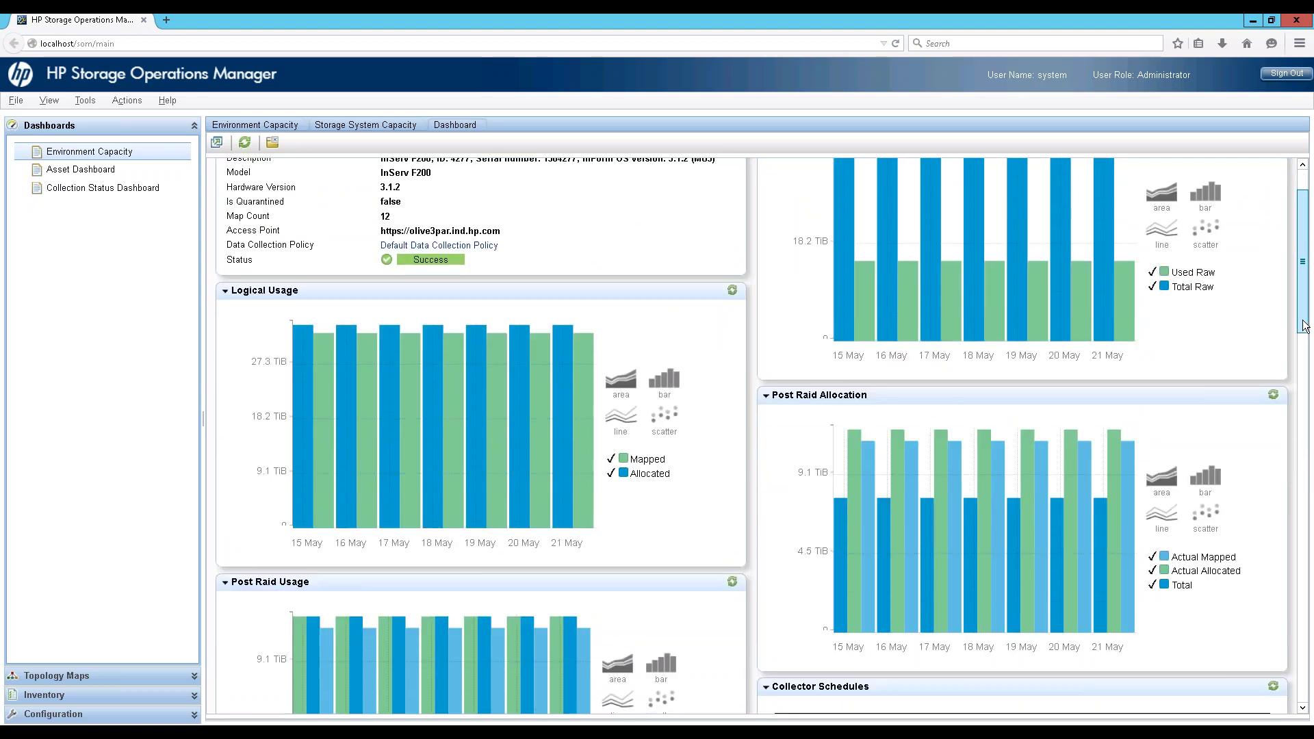
scroll(1303, 325, down, 1)
scroll(1305, 345, down, 1)
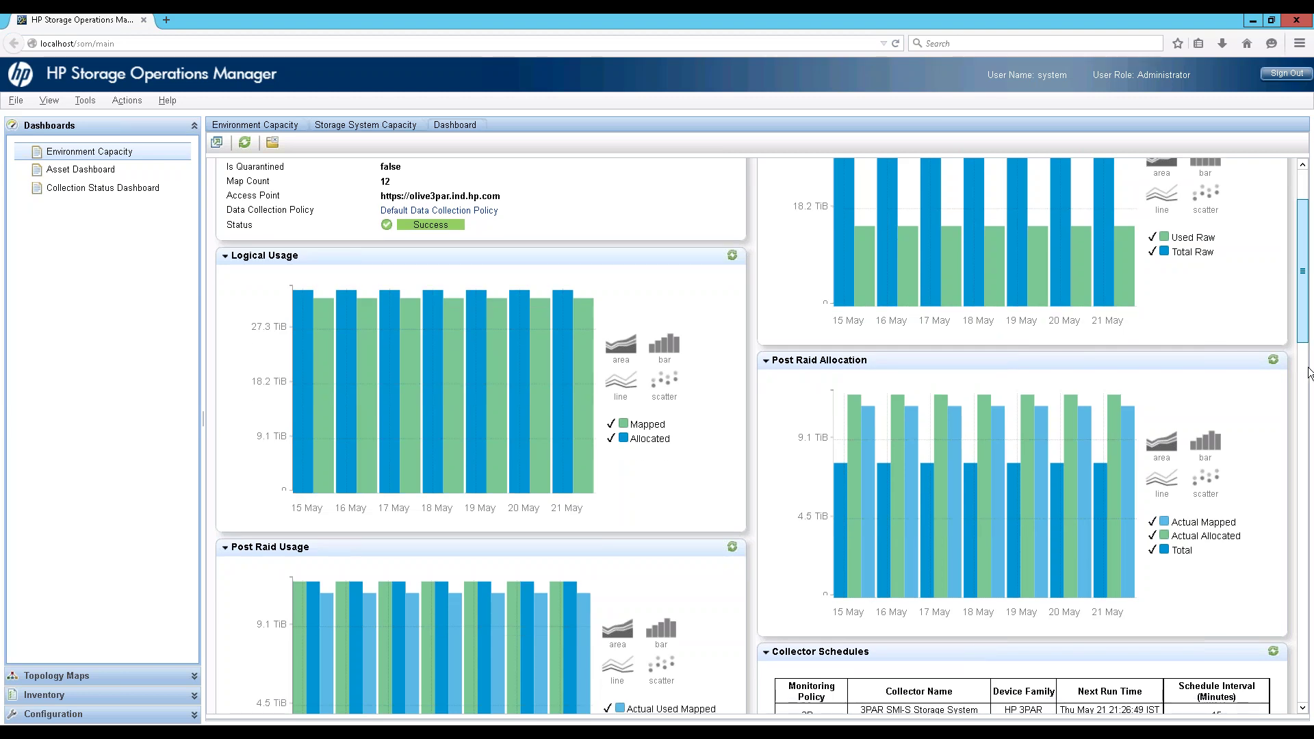
scroll(1309, 372, down, 4)
scroll(1309, 376, down, 3)
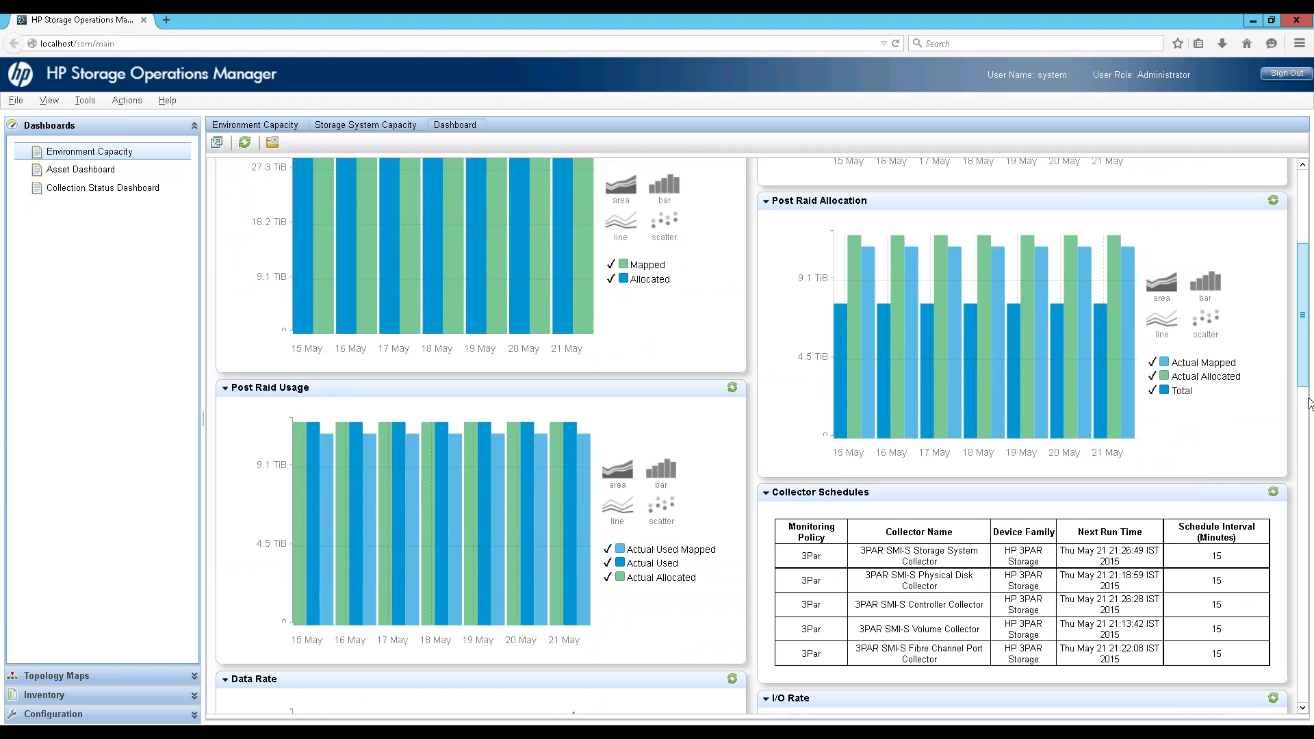
scroll(1309, 404, down, 1)
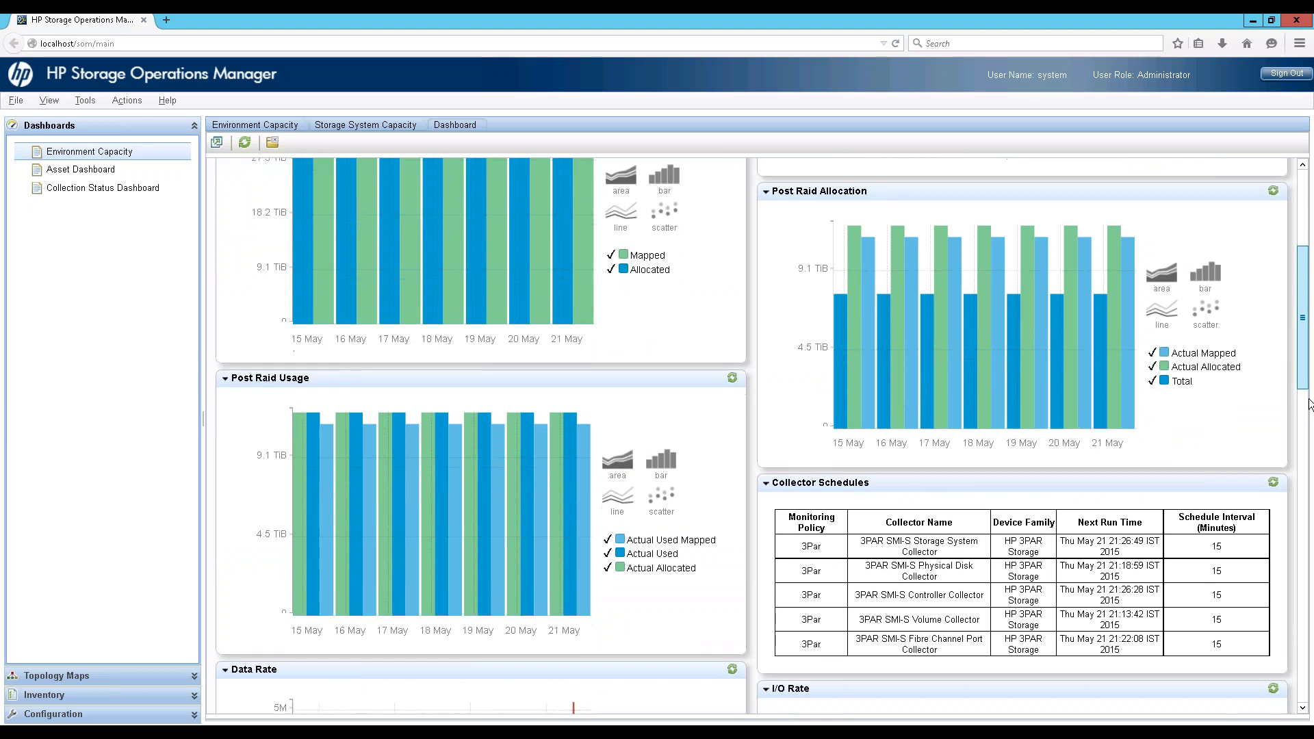
scroll(1309, 404, down, 4)
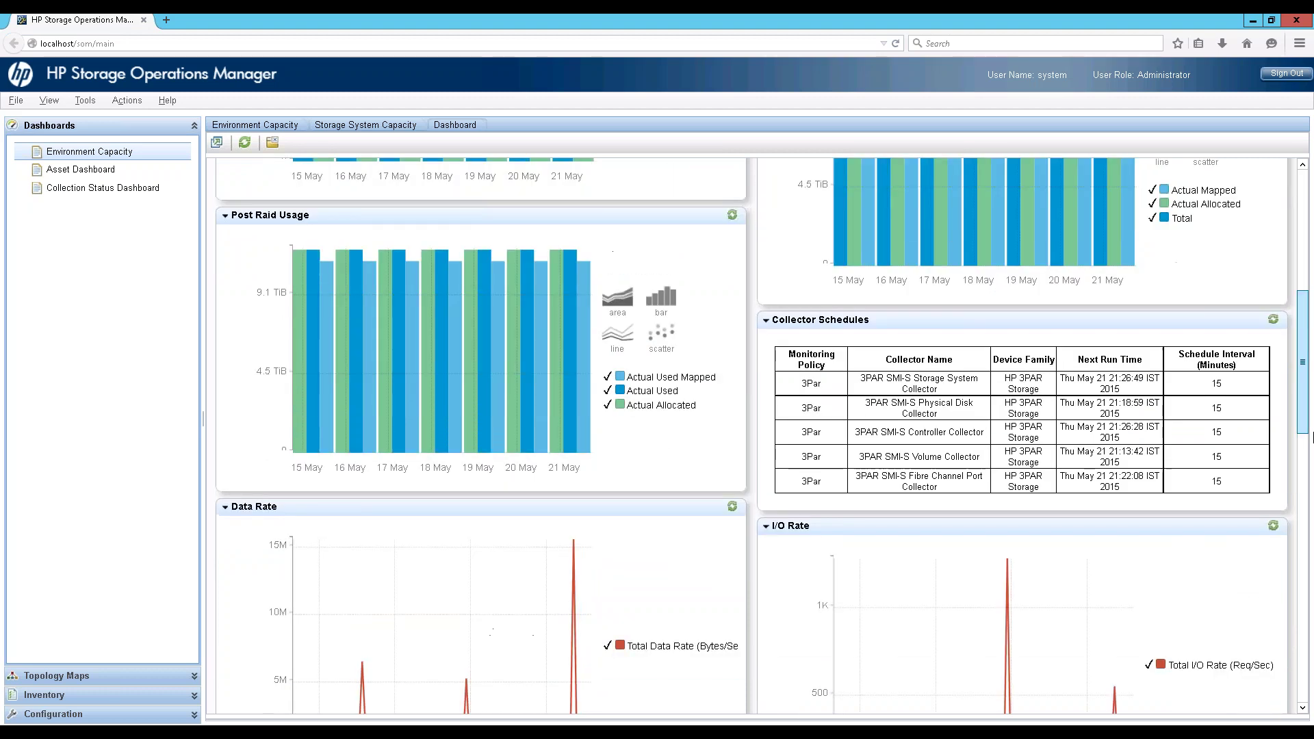
scroll(1312, 436, down, 2)
scroll(1311, 467, down, 3)
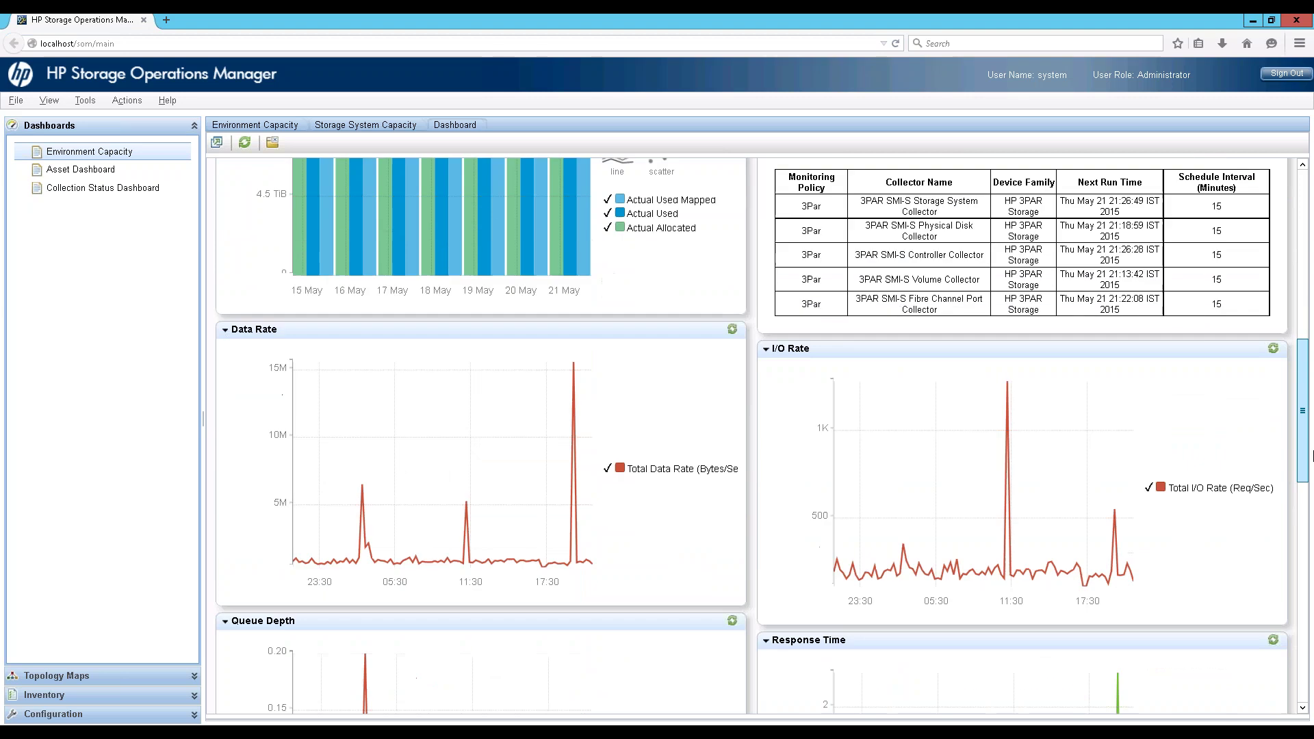
scroll(1312, 455, up, 1)
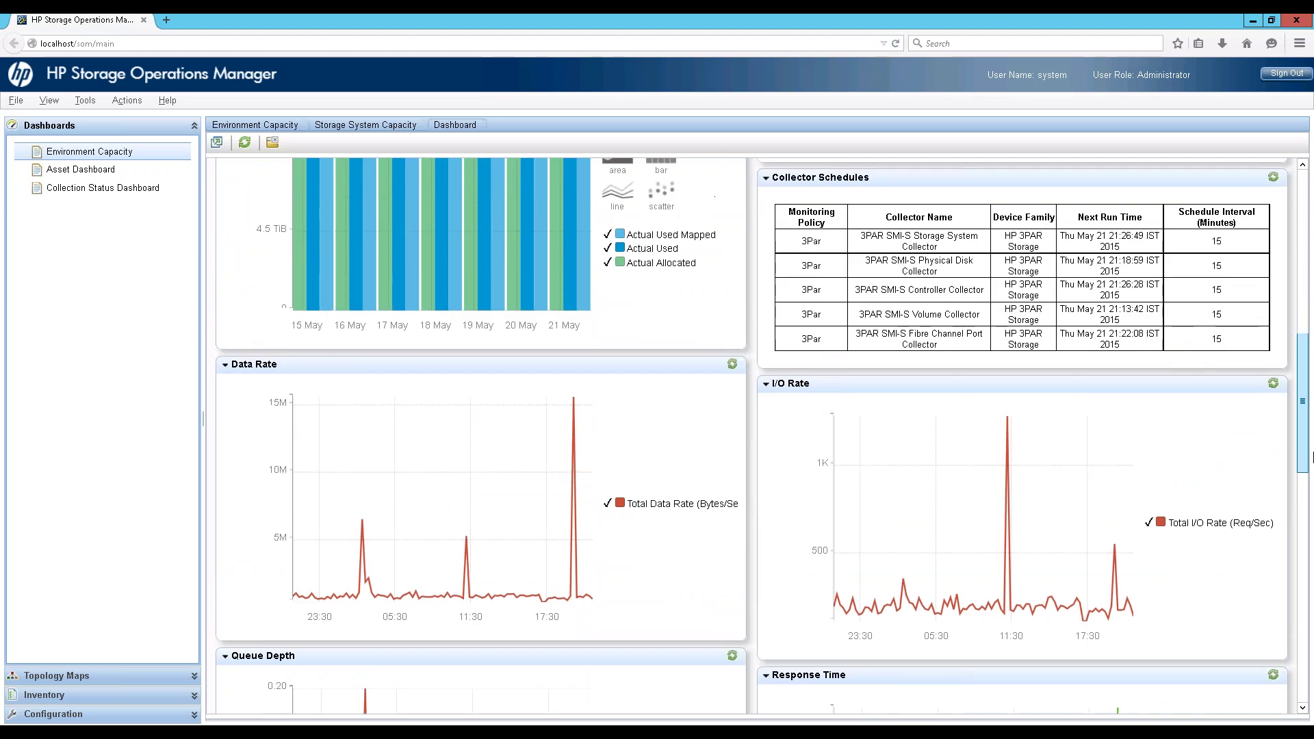
Step: Examine Olive's queue depth, response time, volume data rate, volume data size, volume I/O percent and volume I/O rate charts
scroll(1312, 458, down, 1)
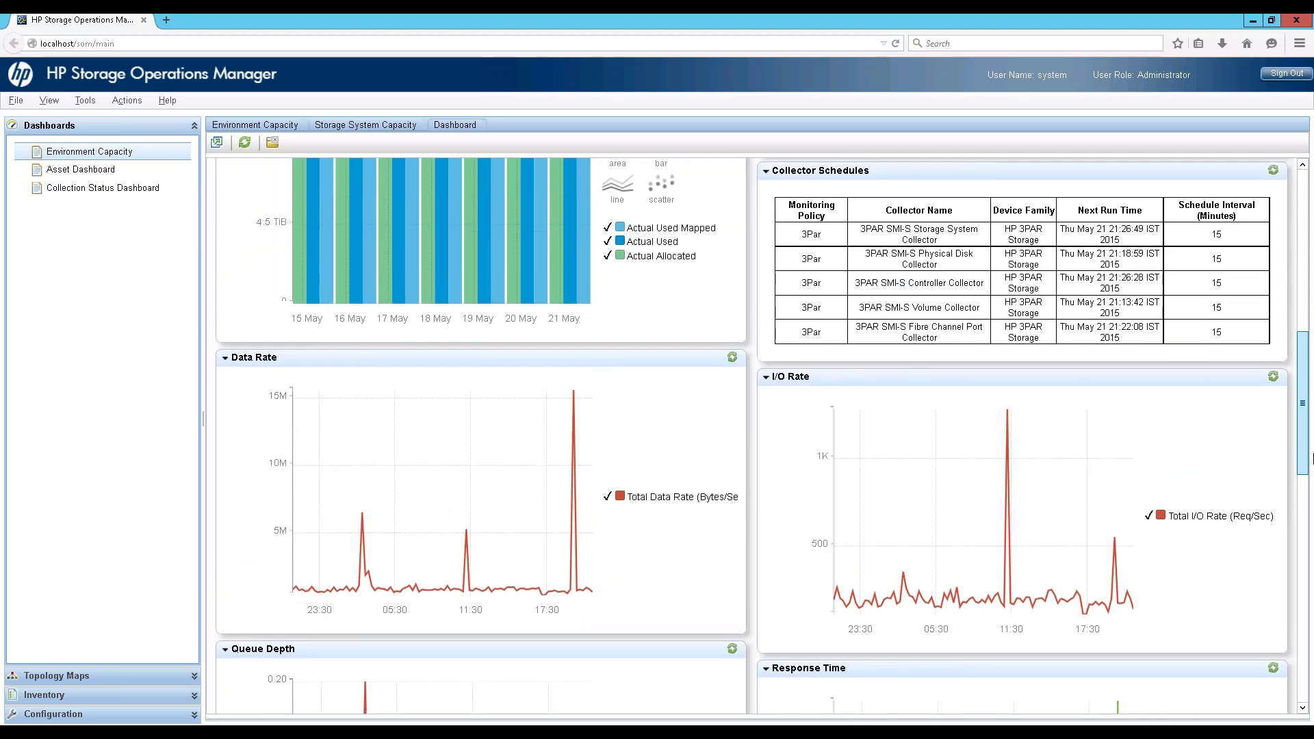
scroll(1311, 458, down, 1)
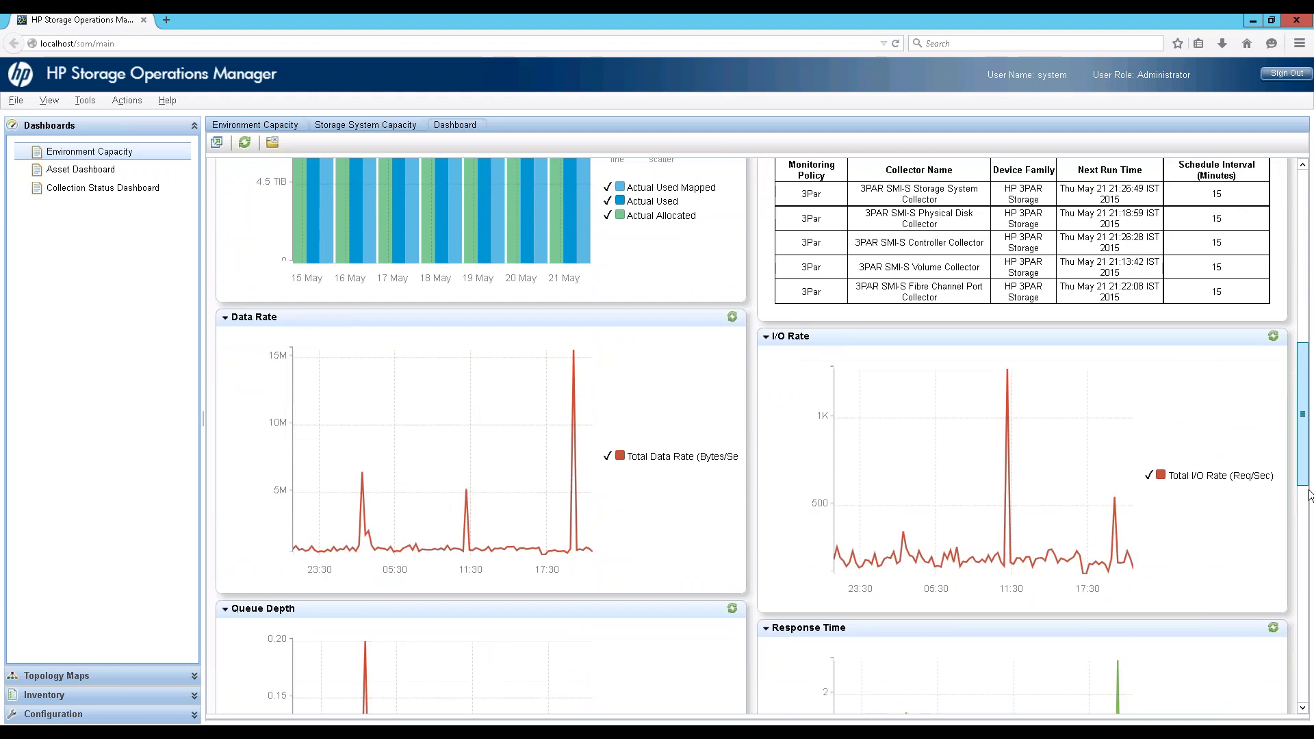
scroll(1309, 494, down, 2)
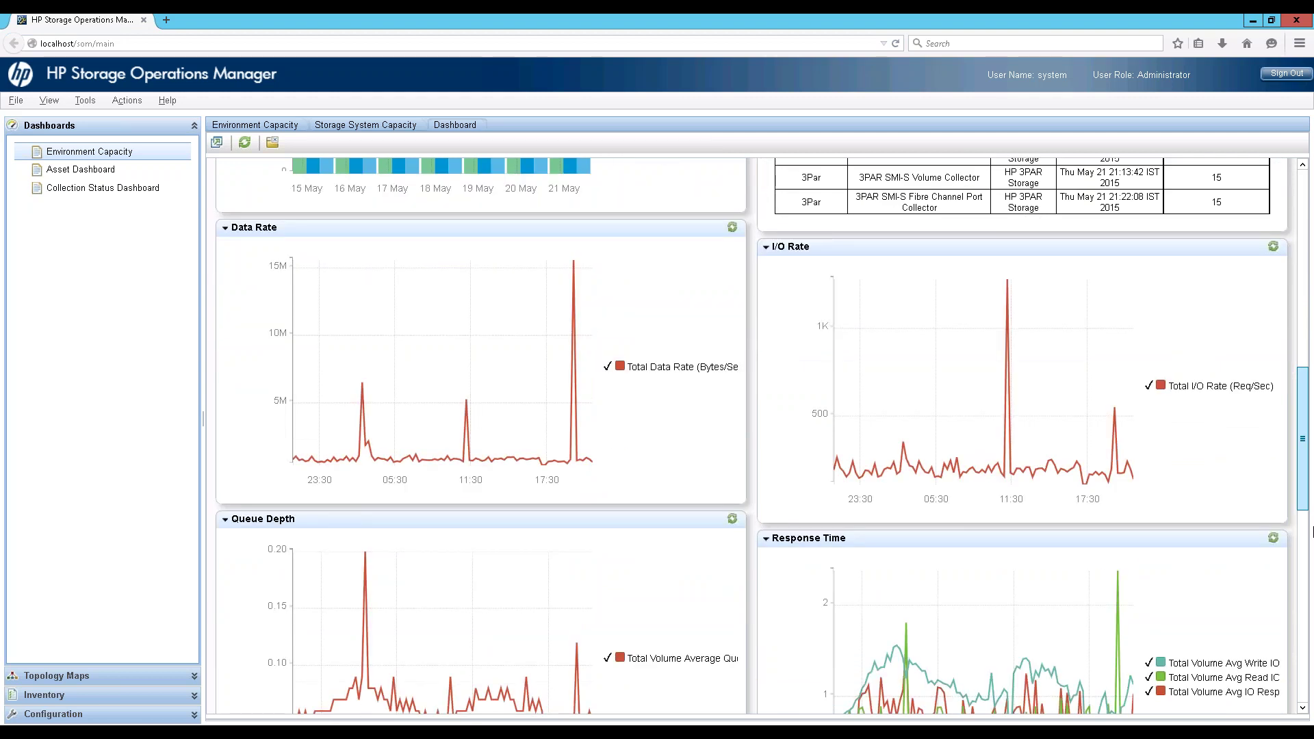
scroll(1311, 530, down, 3)
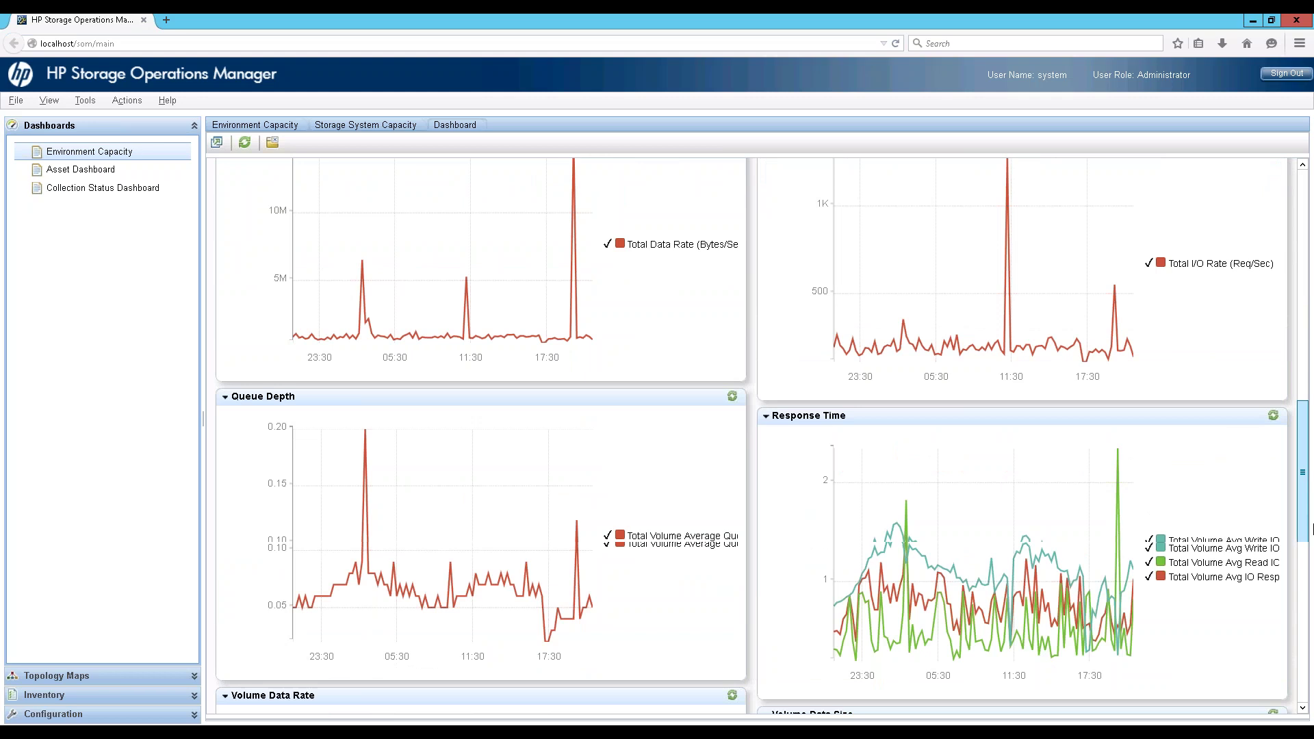
scroll(1311, 534, down, 1)
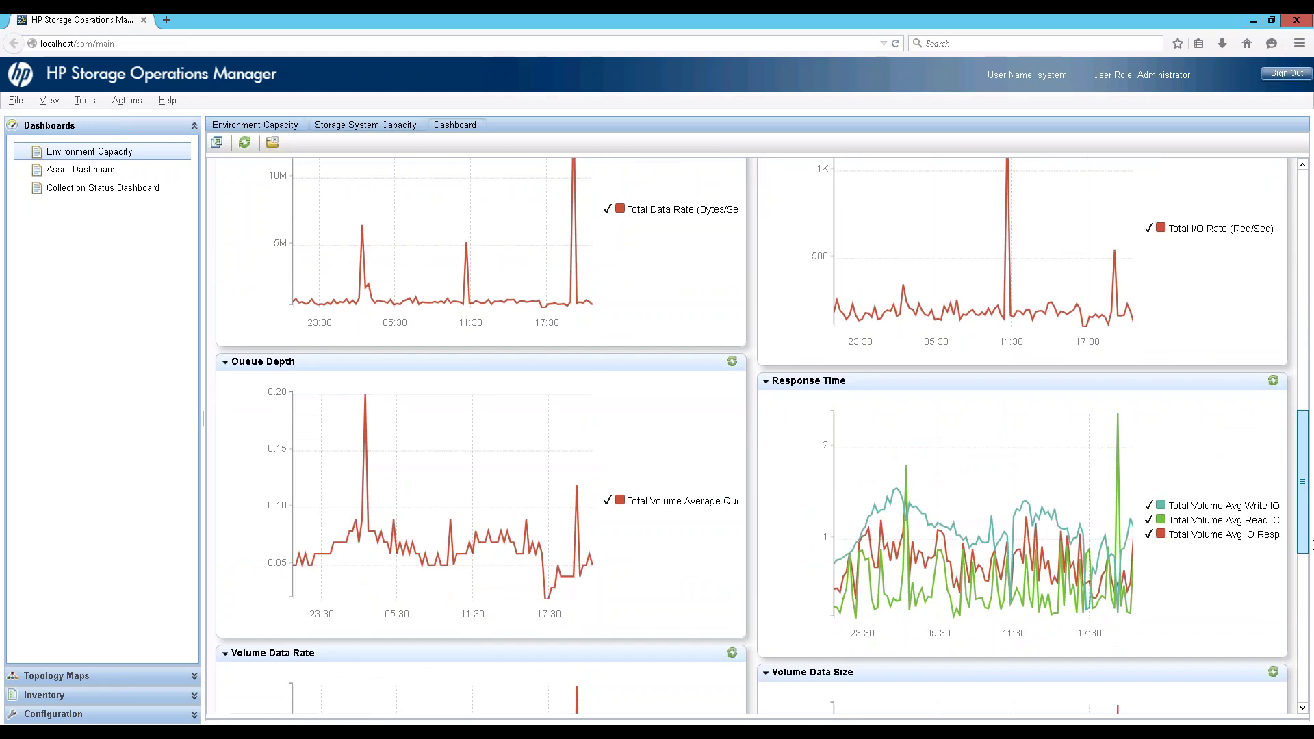
scroll(1312, 545, down, 3)
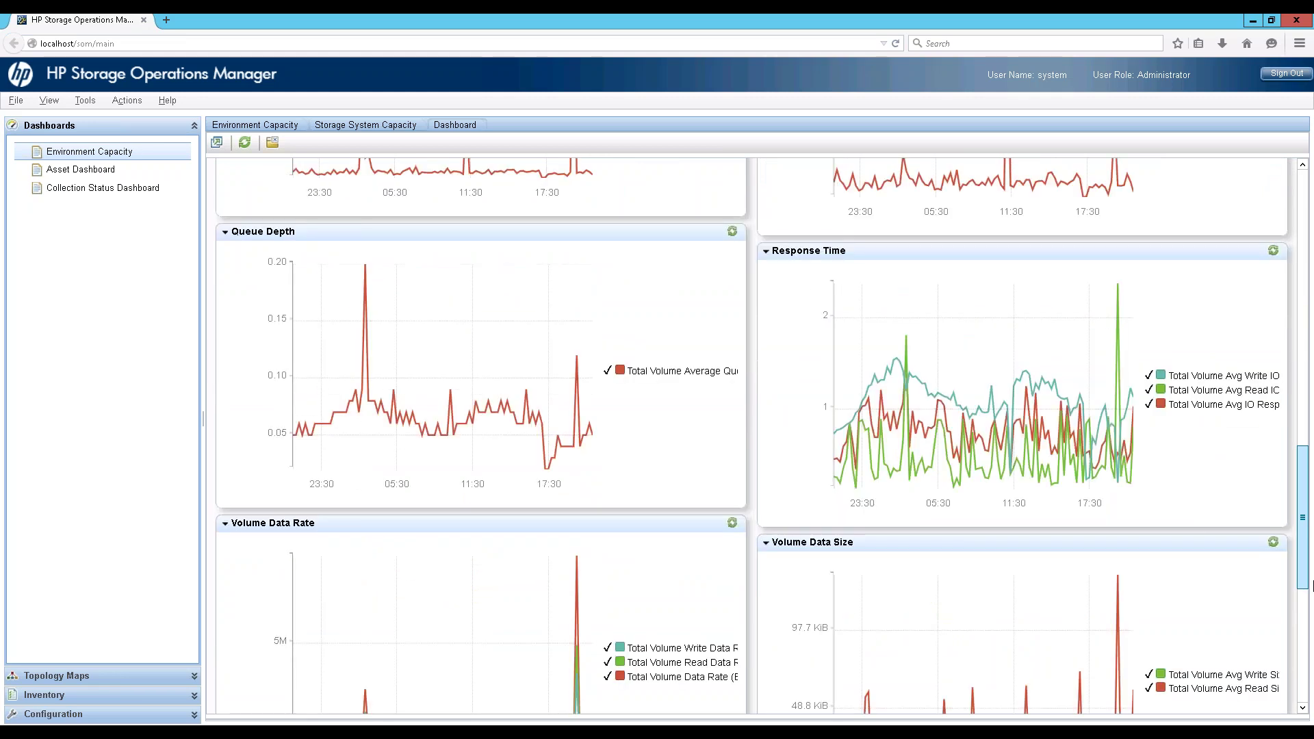
scroll(1312, 585, down, 4)
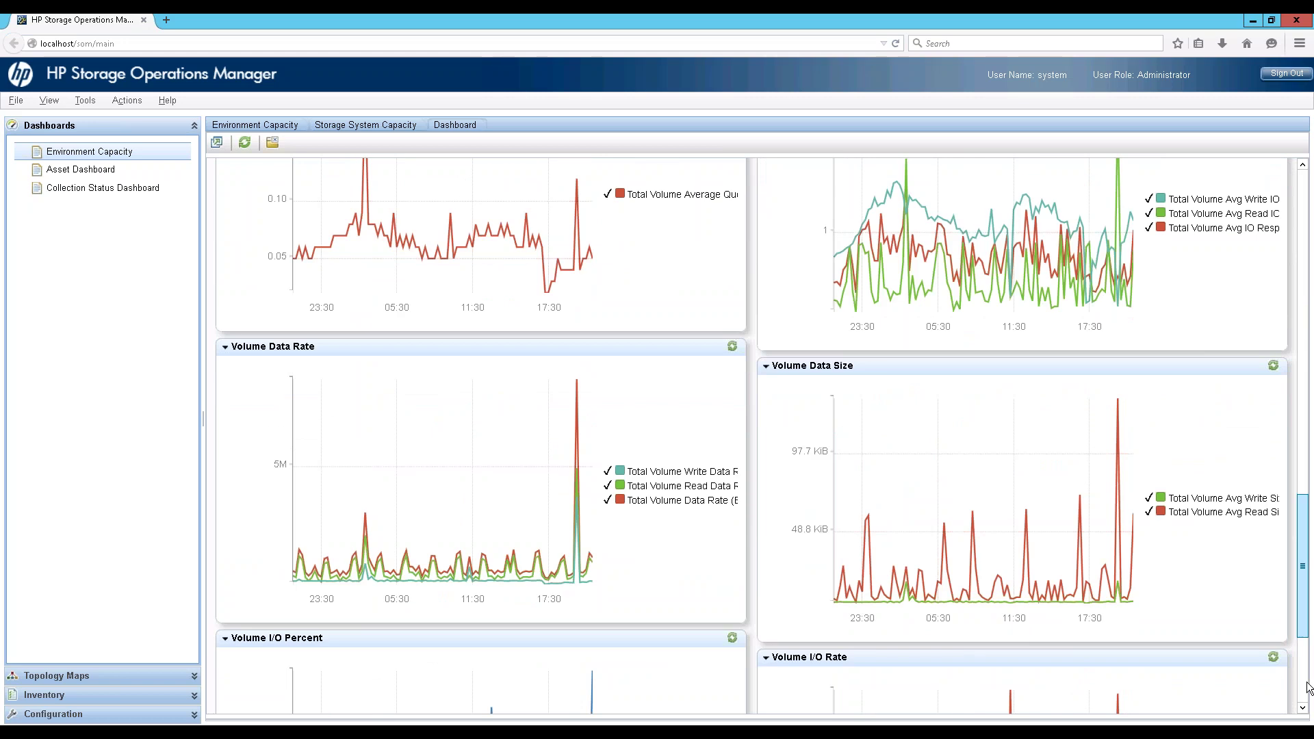
scroll(1307, 688, down, 1)
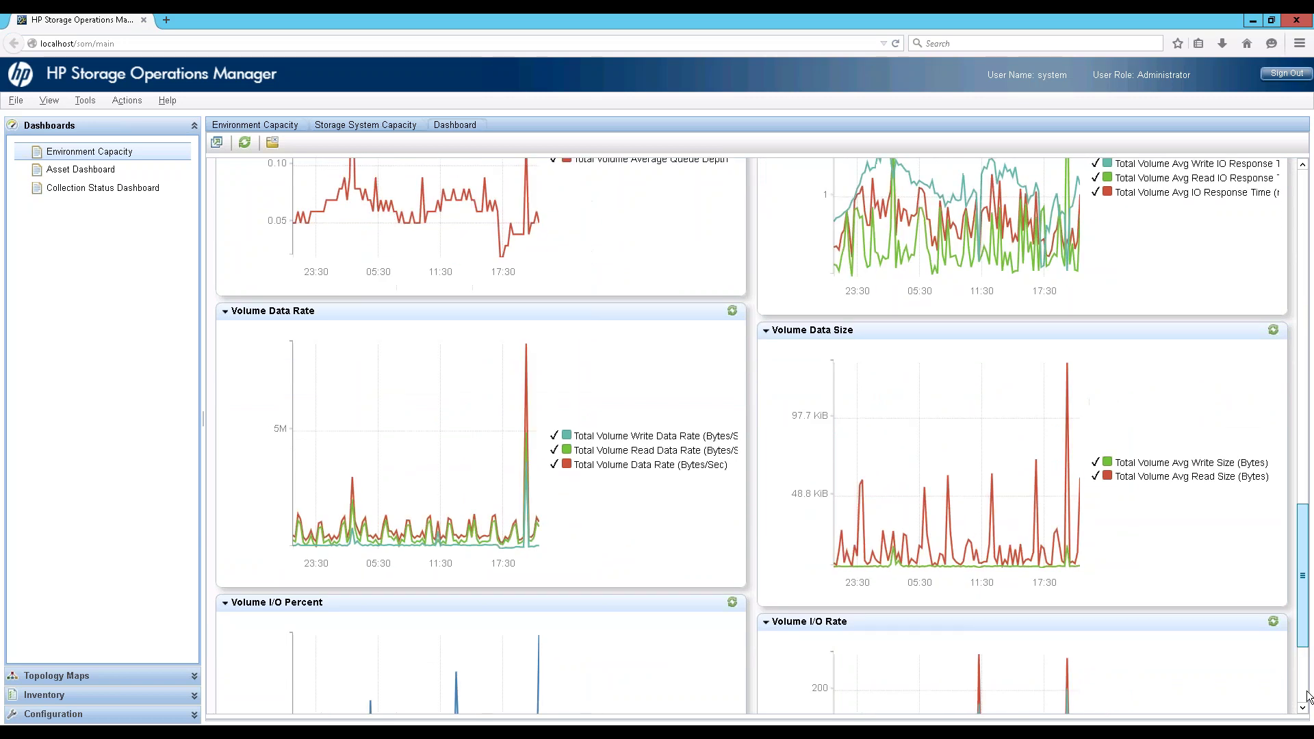
scroll(1308, 696, down, 5)
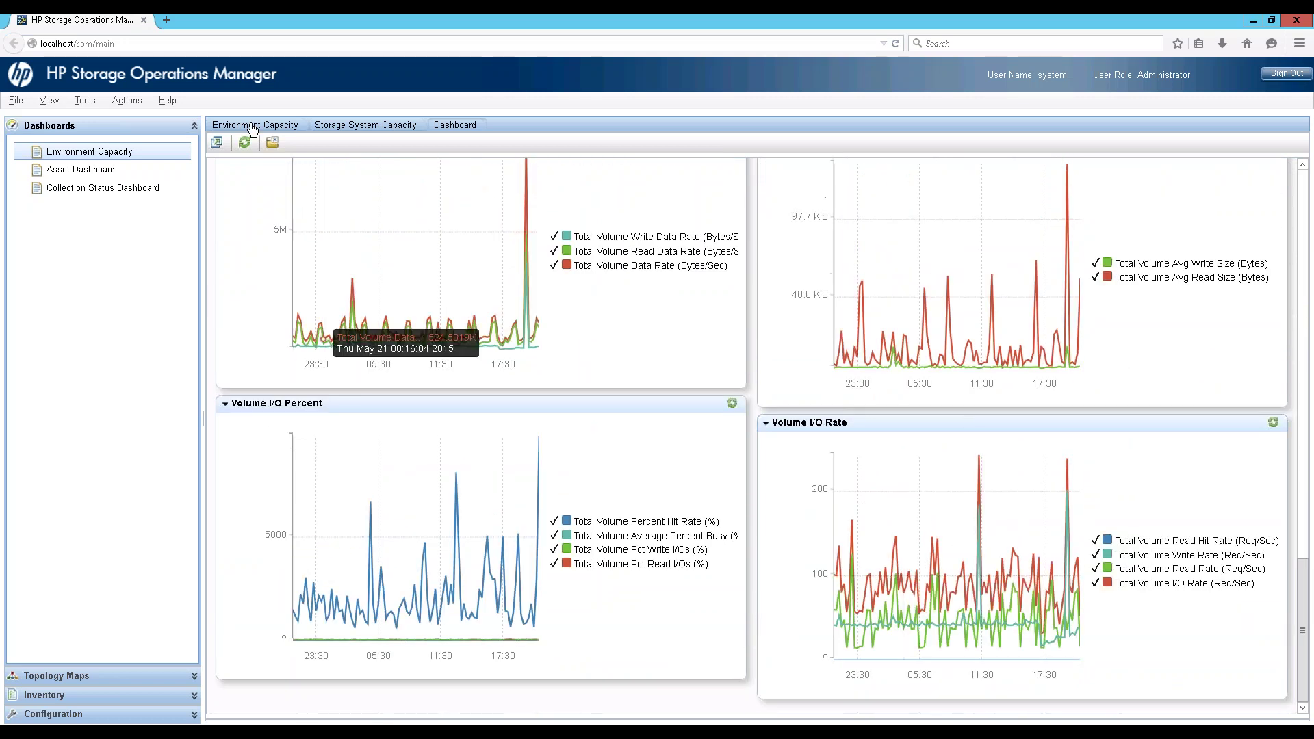
Step: Return to the Environment Capacity dashboard and open Host Capacity from the hosts slice of the Environment Summary chart
click(254, 124)
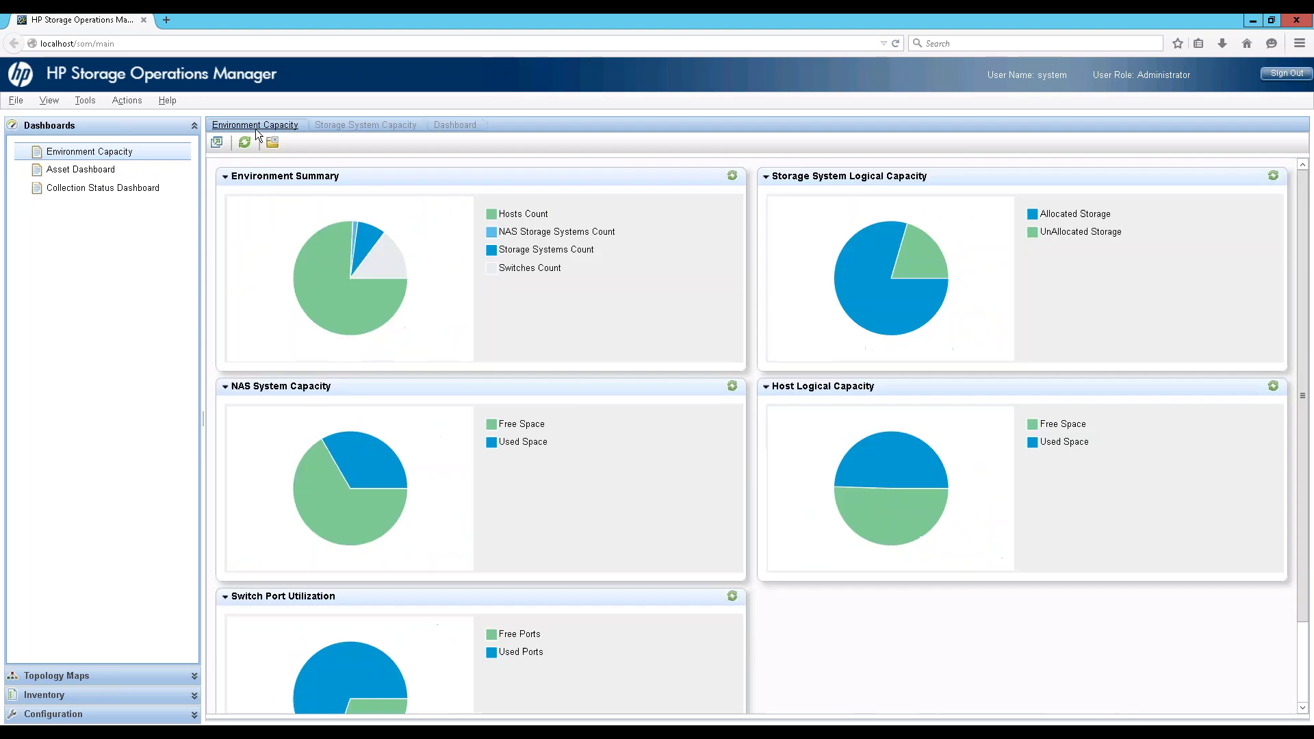
mouse_move(331, 275)
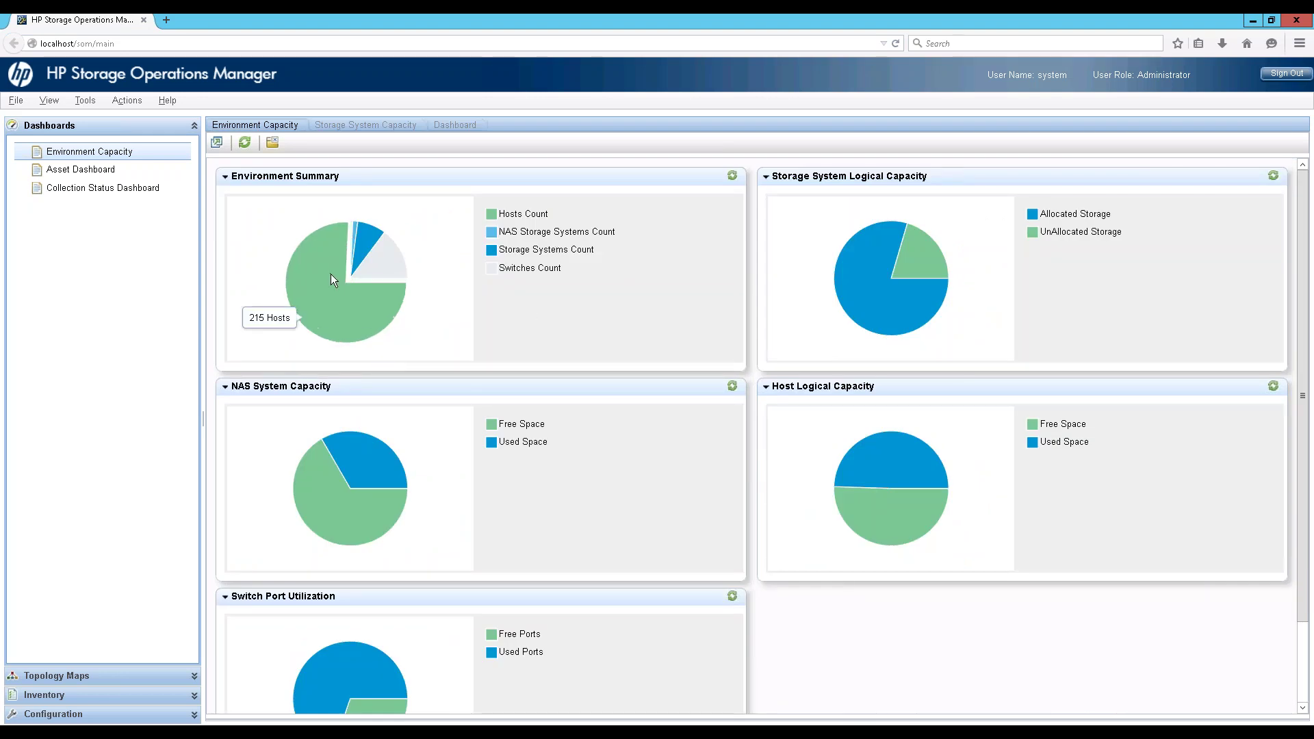
click(330, 274)
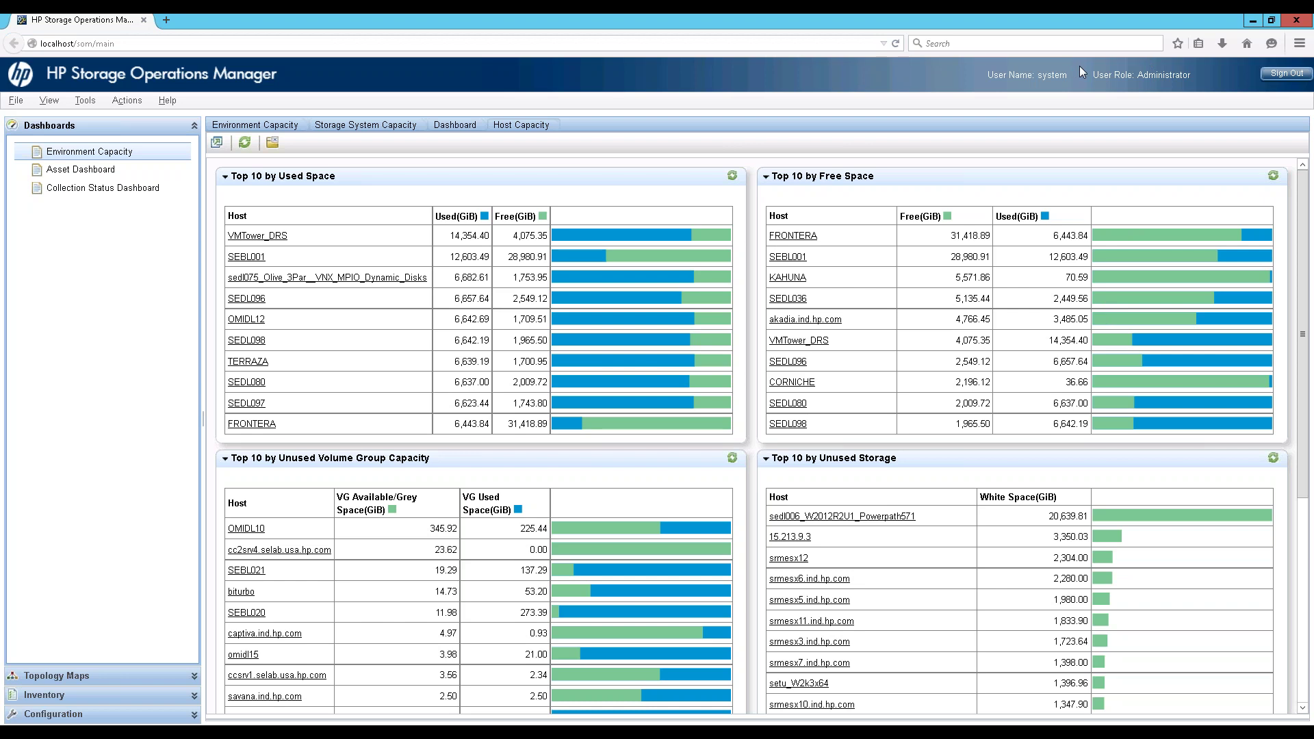
Step: Review the hosts' Top 10 tables by used space, free space, unused volume group capacity and unused storage
mouse_move(970, 15)
mouse_move(1067, 13)
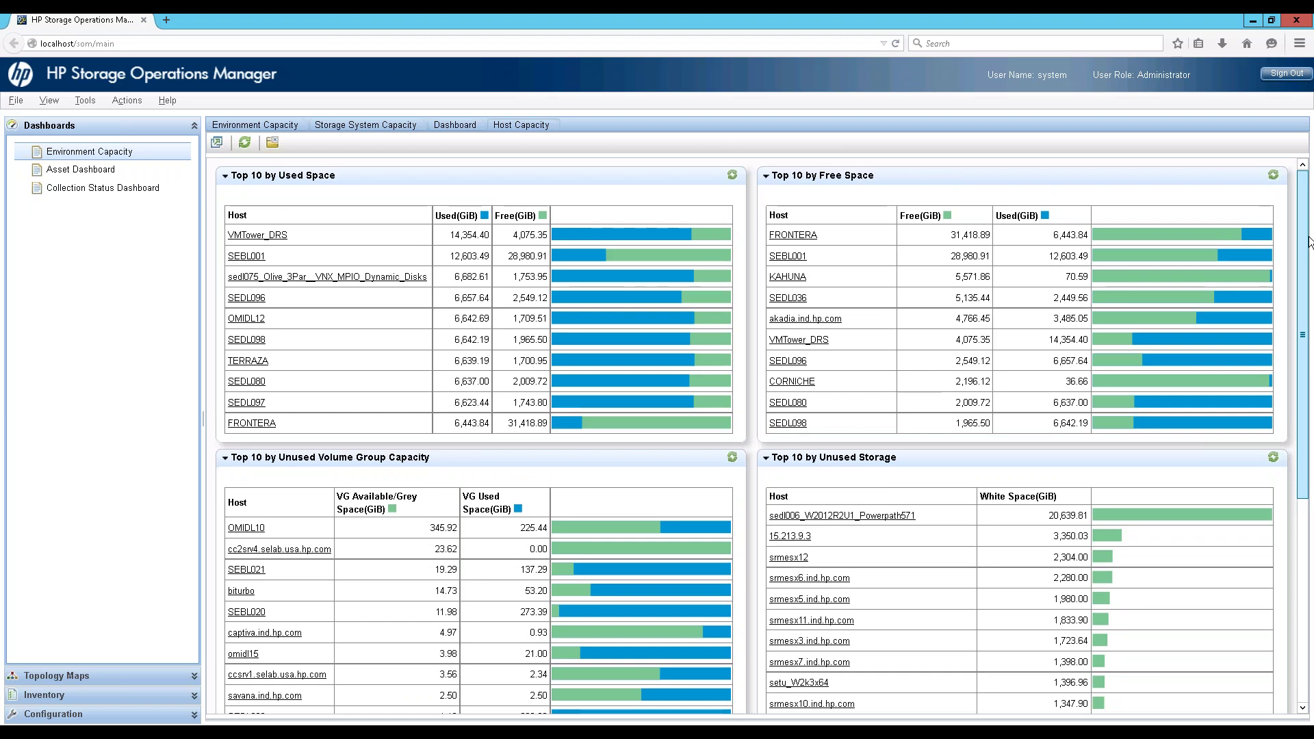
drag(1308, 241, 1308, 243)
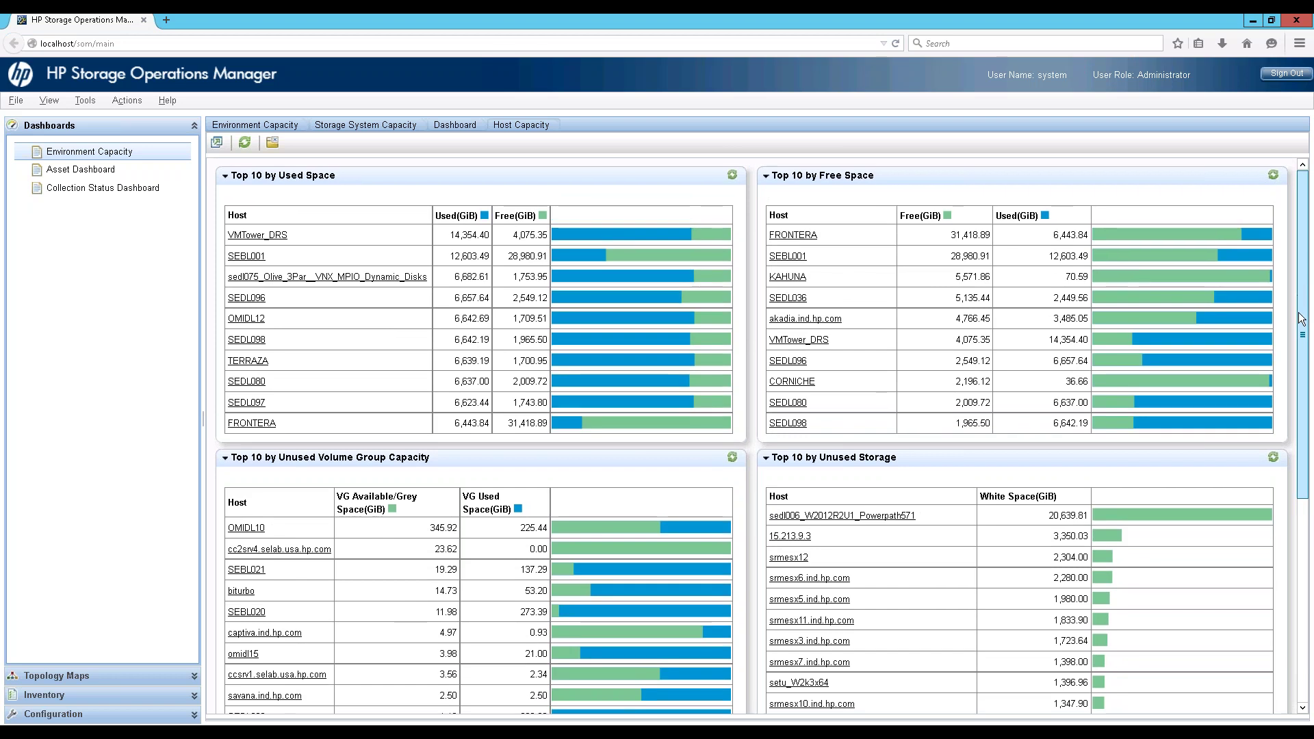
drag(1300, 319, 1304, 364)
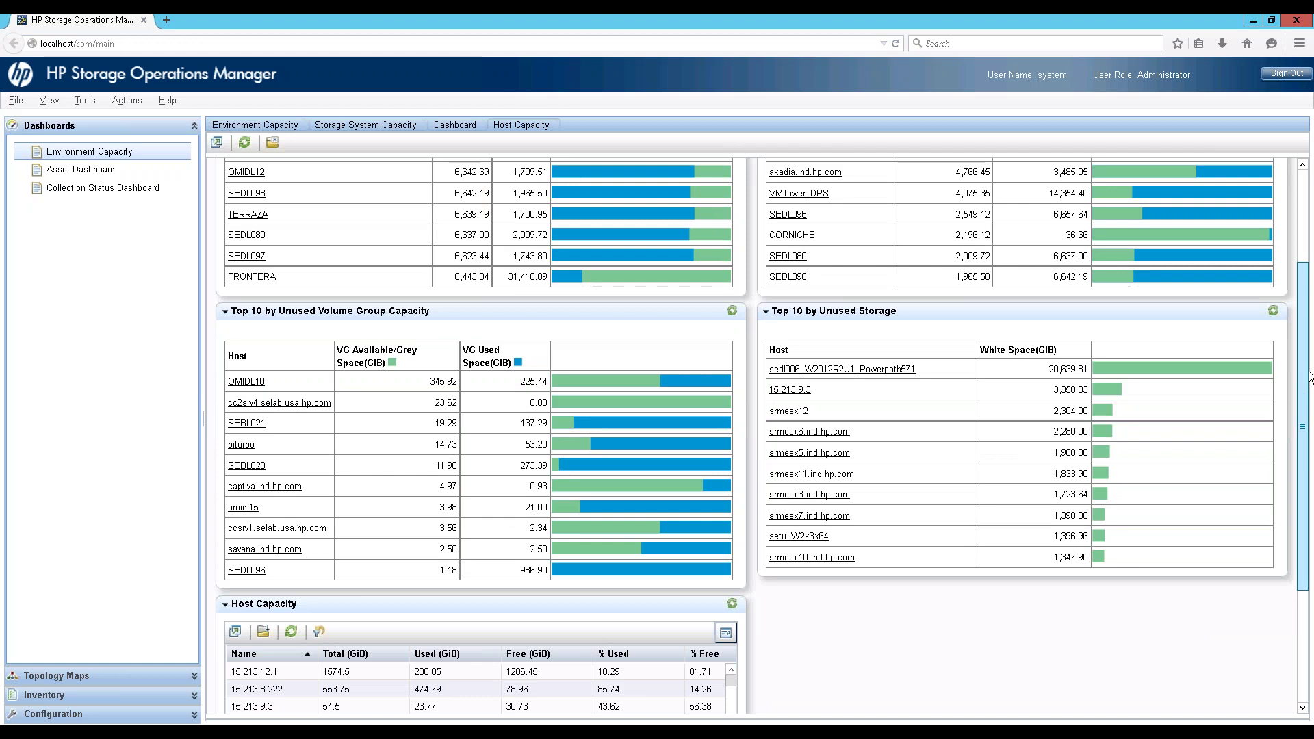
scroll(1308, 377, down, 1)
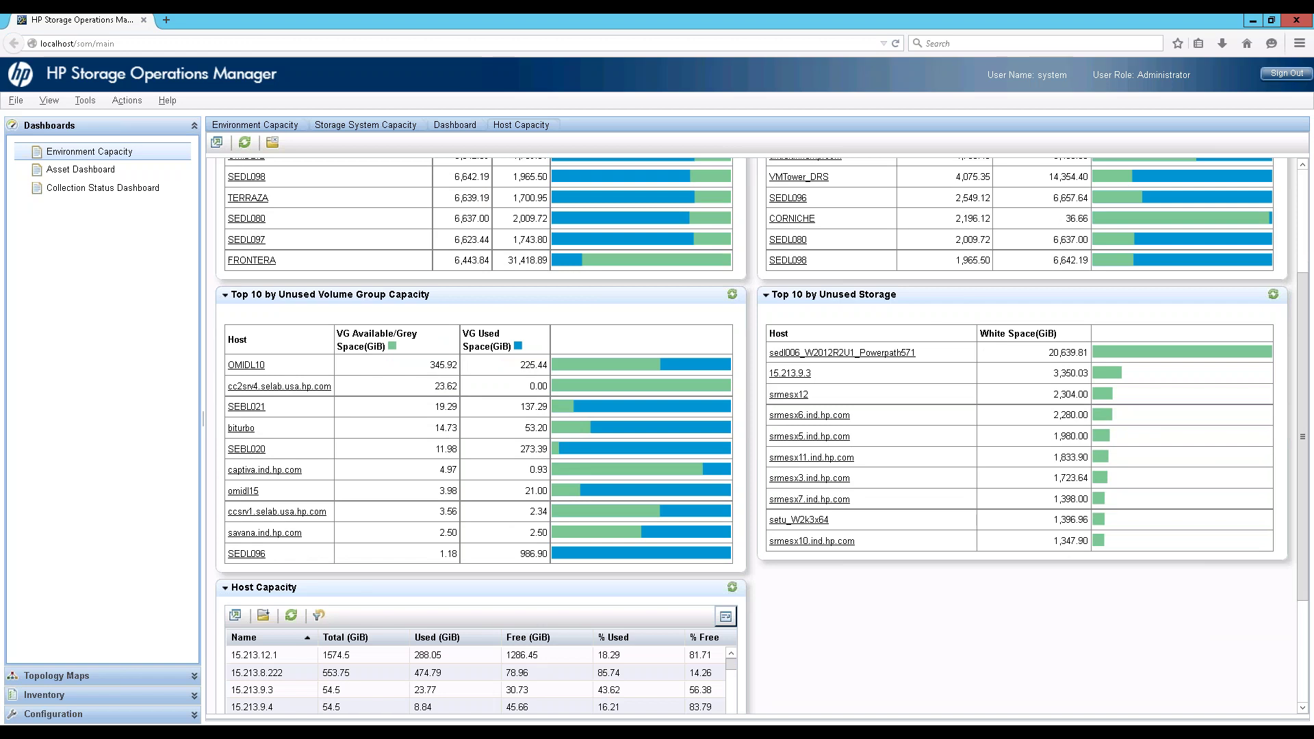
scroll(328, 296, up, 2)
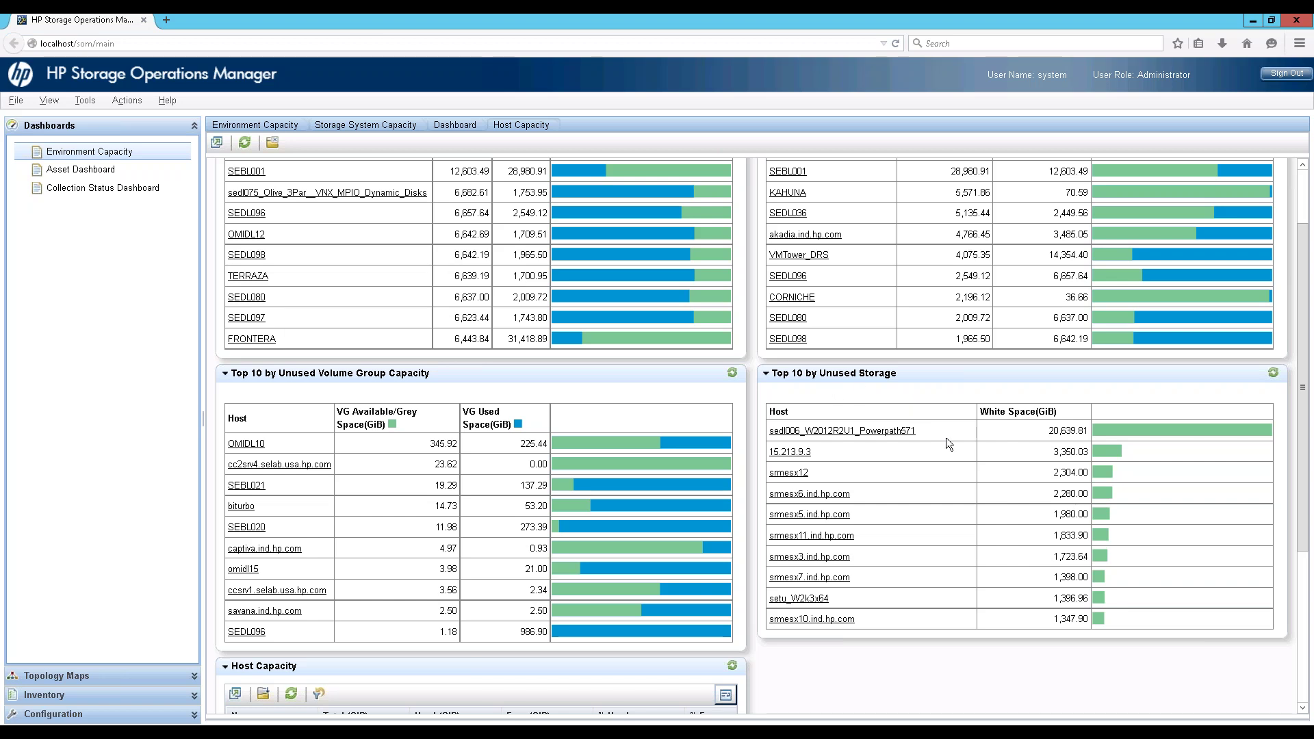
Step: Open host 15.213.9.3 from the Top 10 by Unused Storage table and review its capacity, volume, CPU and memory sections
click(896, 428)
click(790, 453)
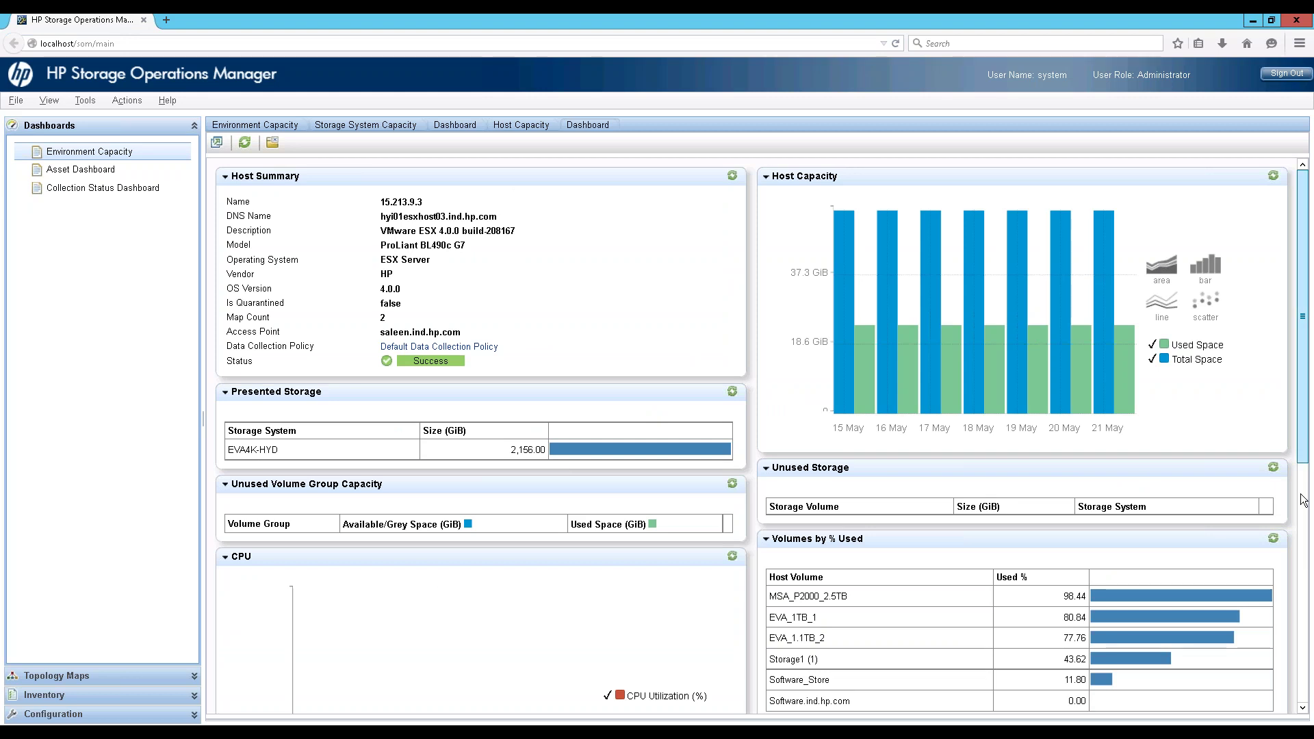
scroll(1302, 500, down, 1)
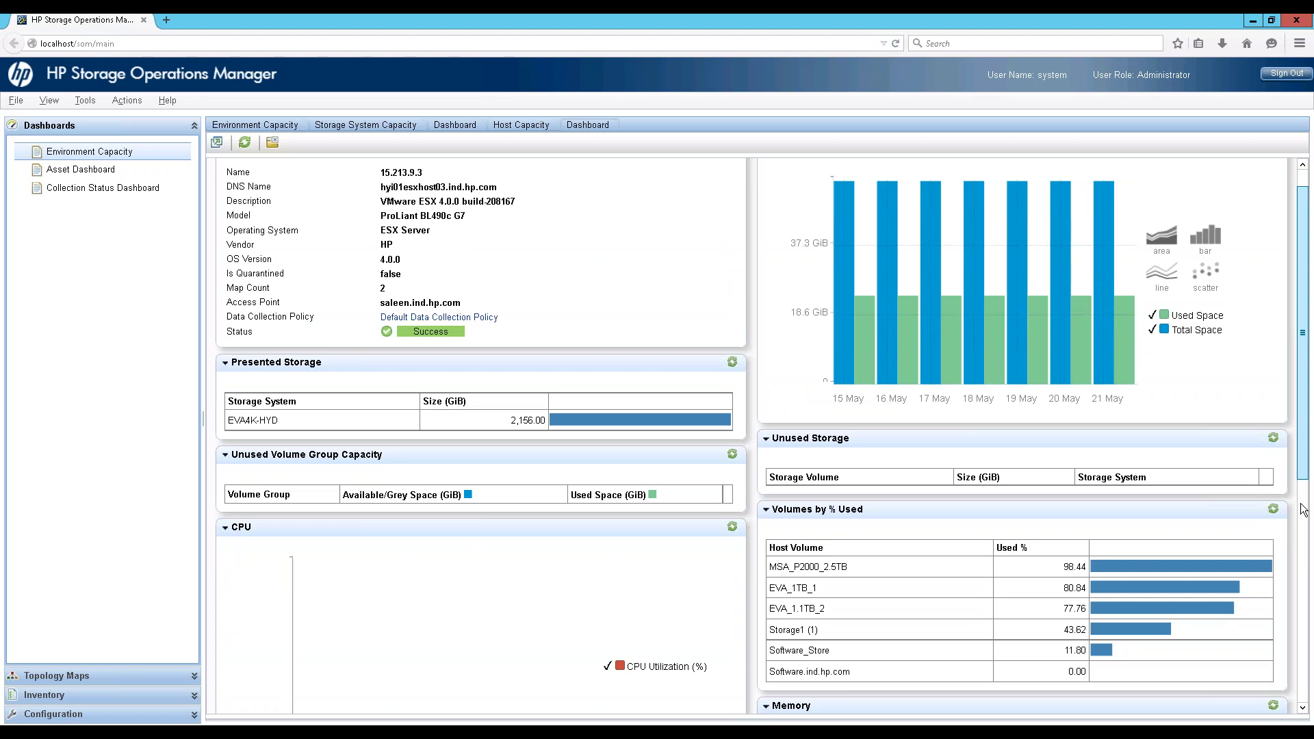
scroll(1302, 499, down, 3)
scroll(1310, 377, down, 5)
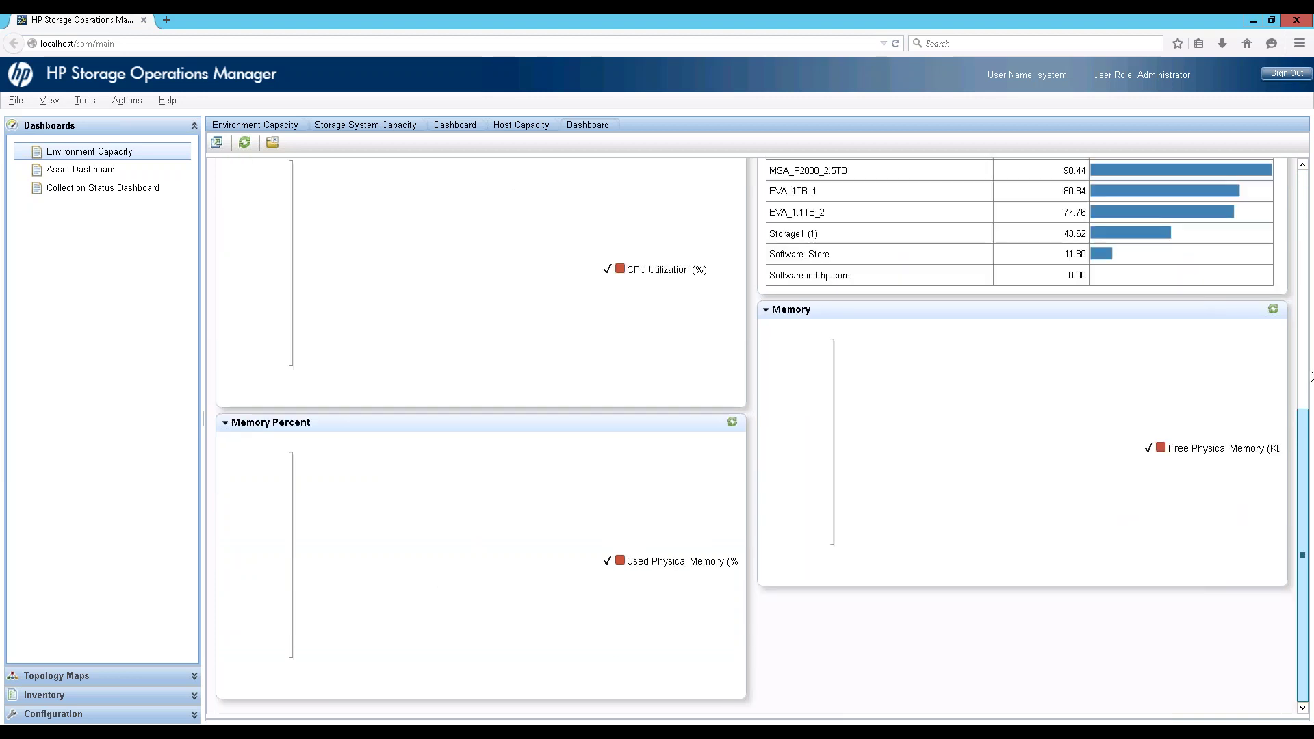
scroll(1310, 376, up, 2)
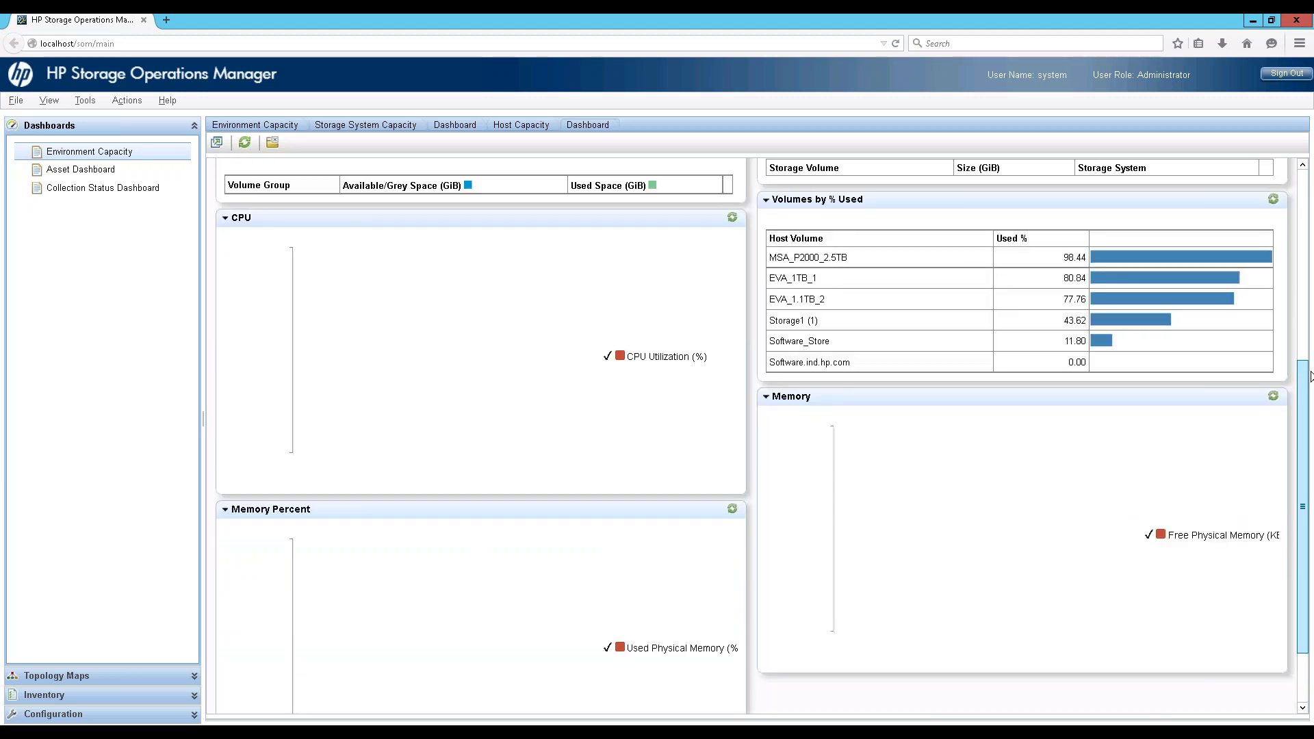
scroll(1311, 377, up, 6)
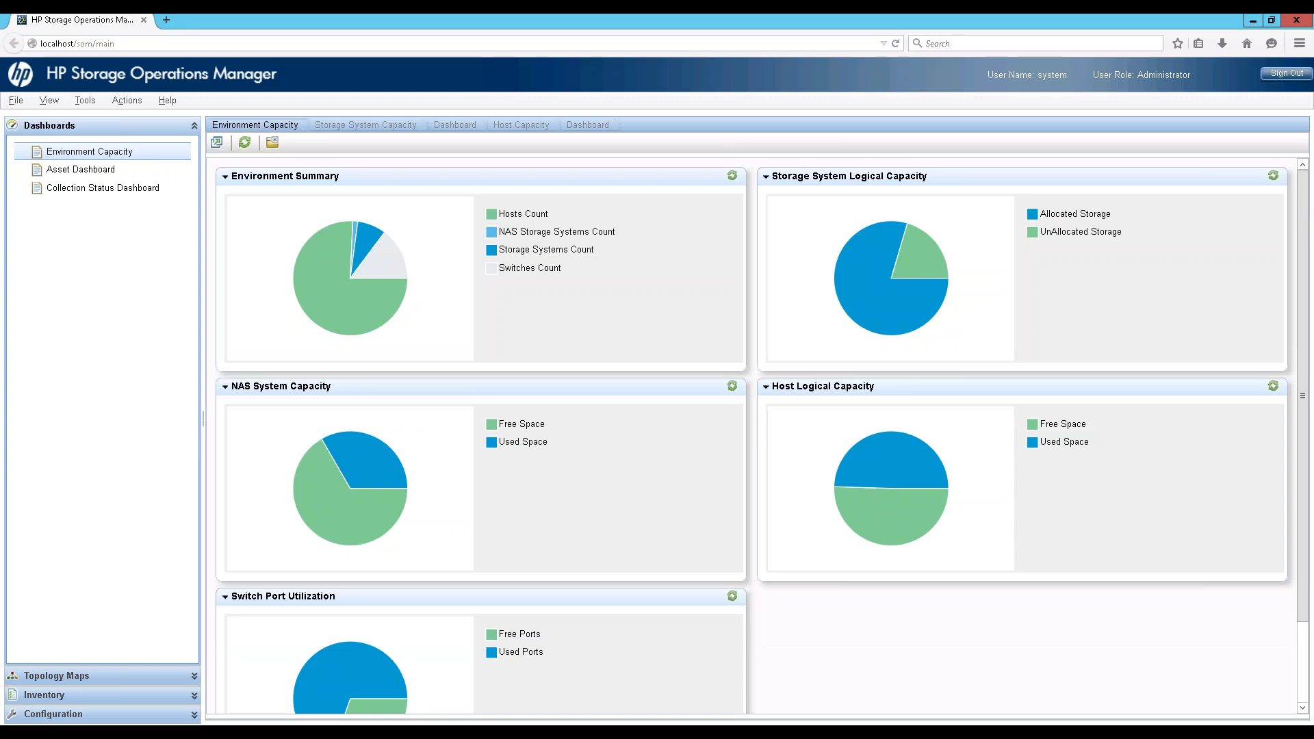
Step: Open the NAS System Capacity table from the NAS storage systems slice of the Environment Summary chart
click(355, 229)
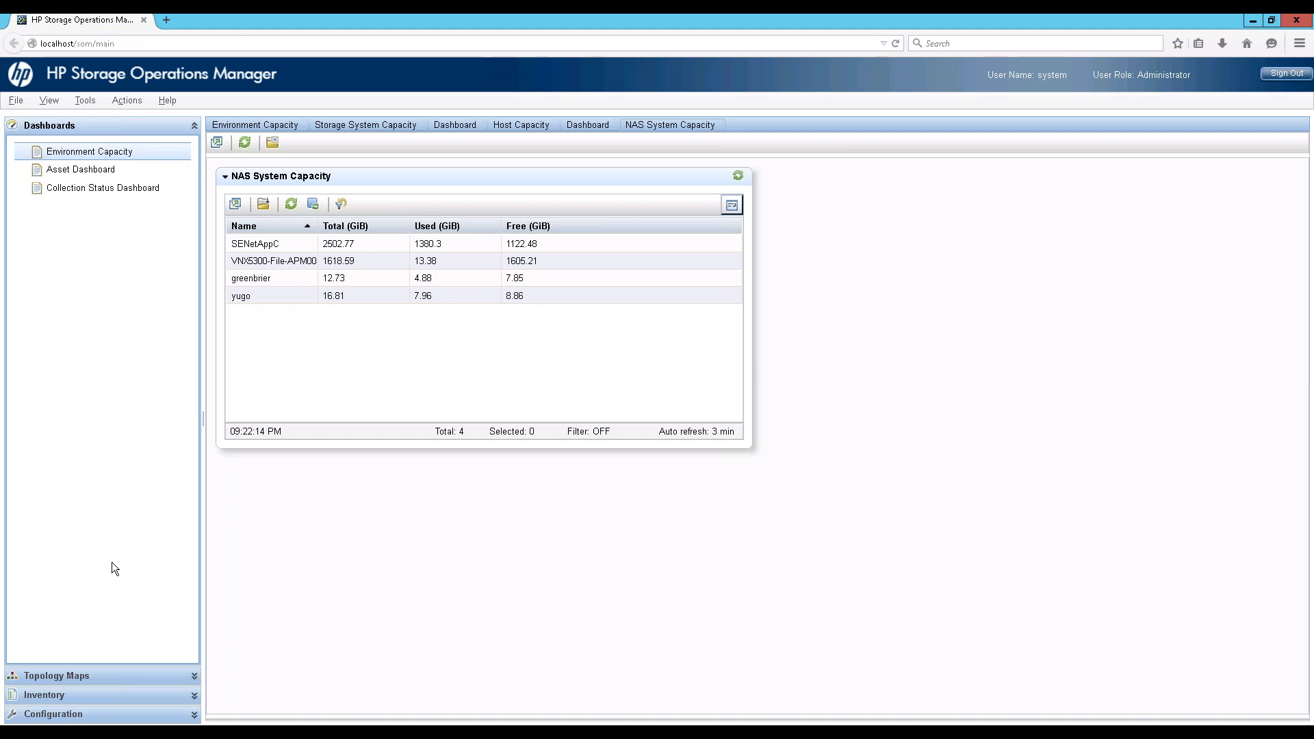
Step: Open the System Topology map and display the devices of all fabrics
click(134, 672)
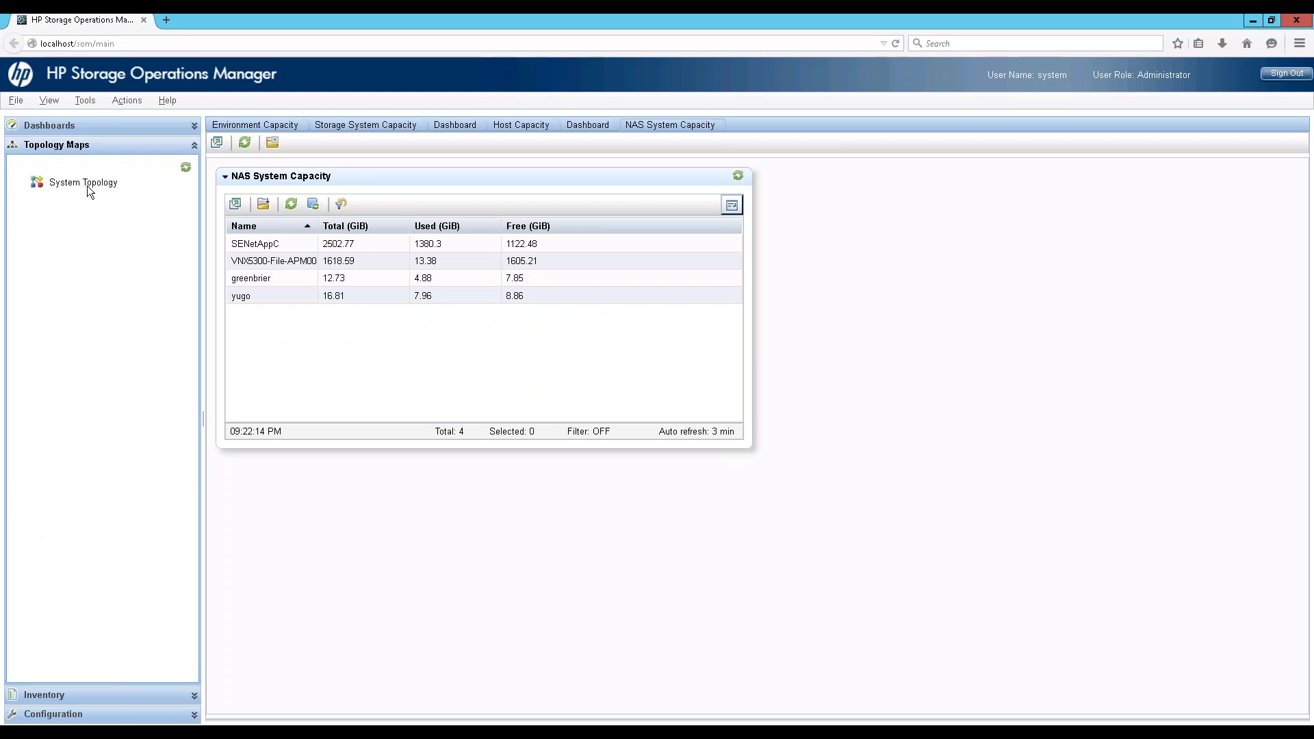
click(88, 184)
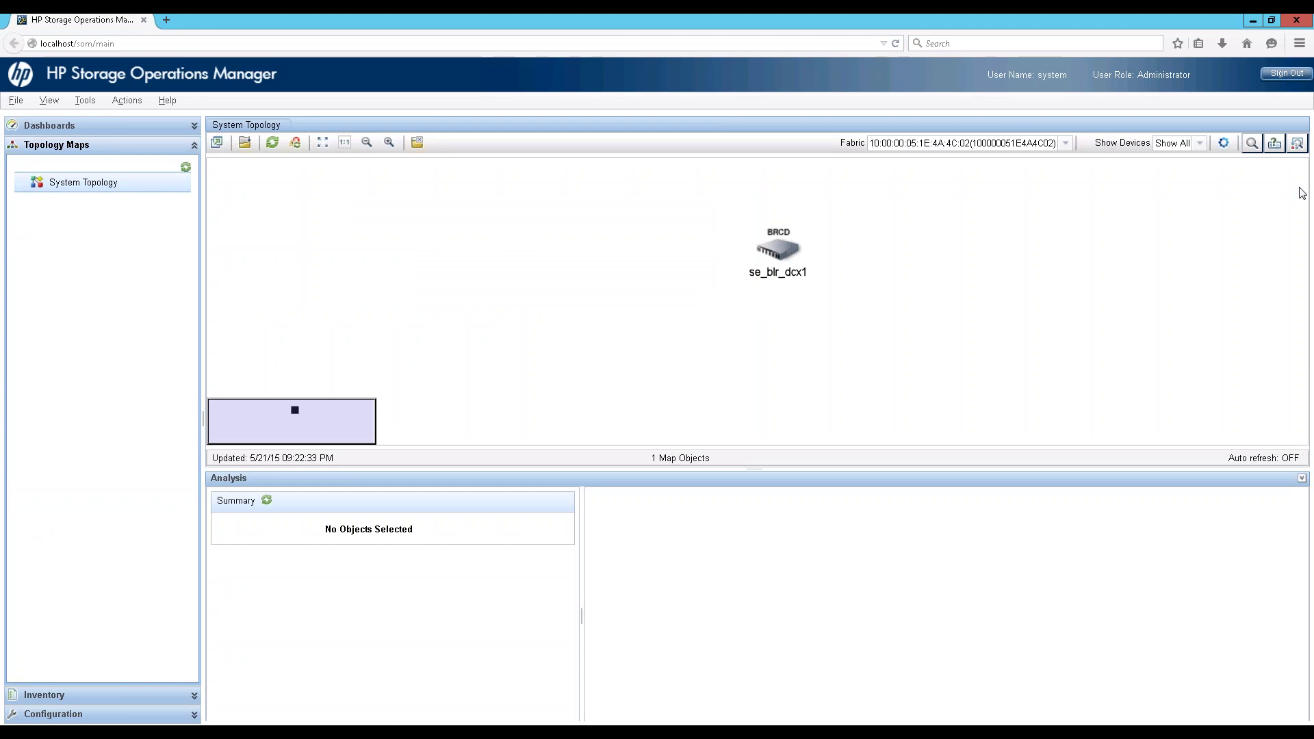
click(1065, 144)
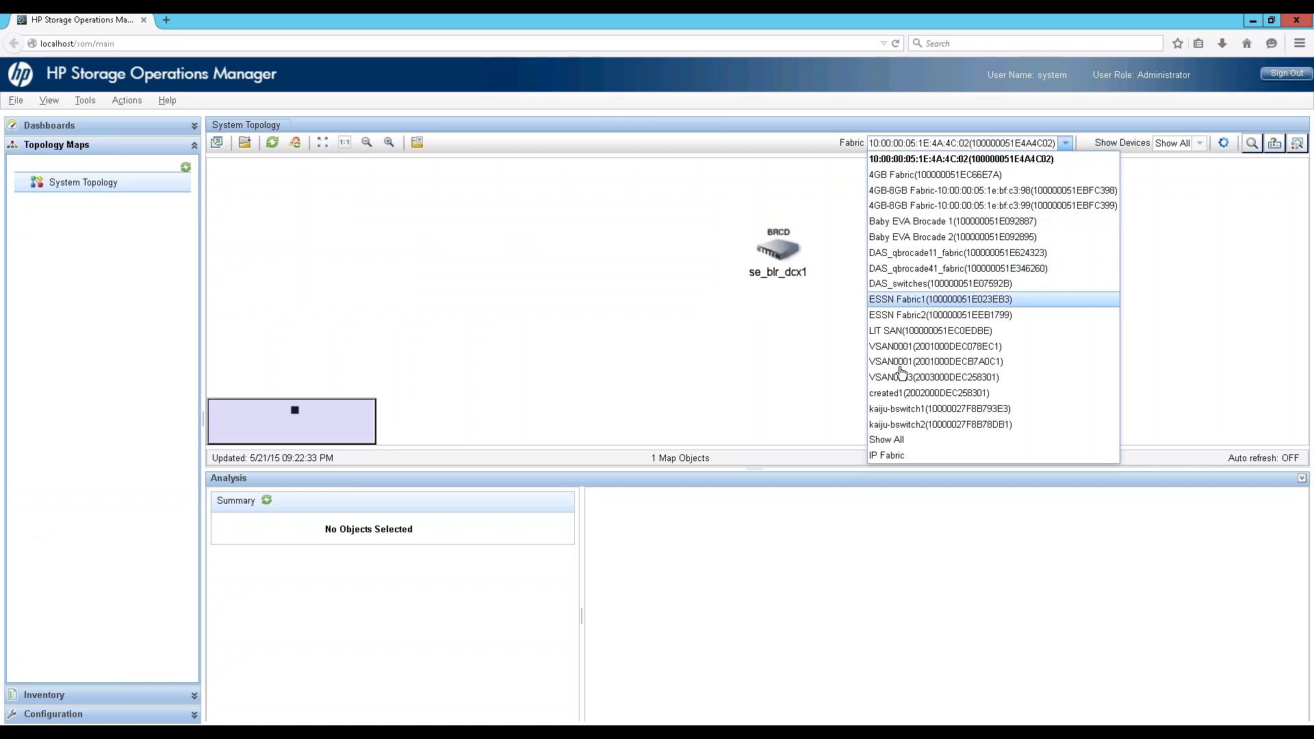
click(896, 441)
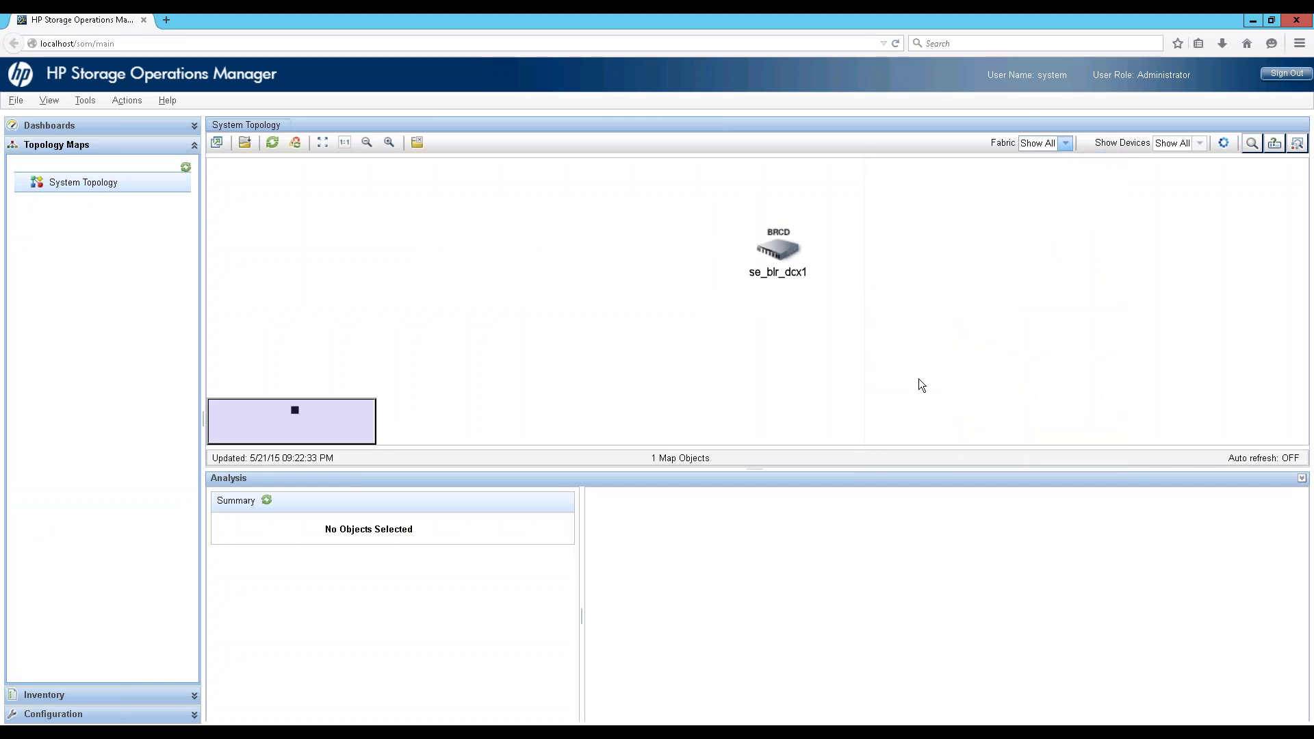
click(1224, 143)
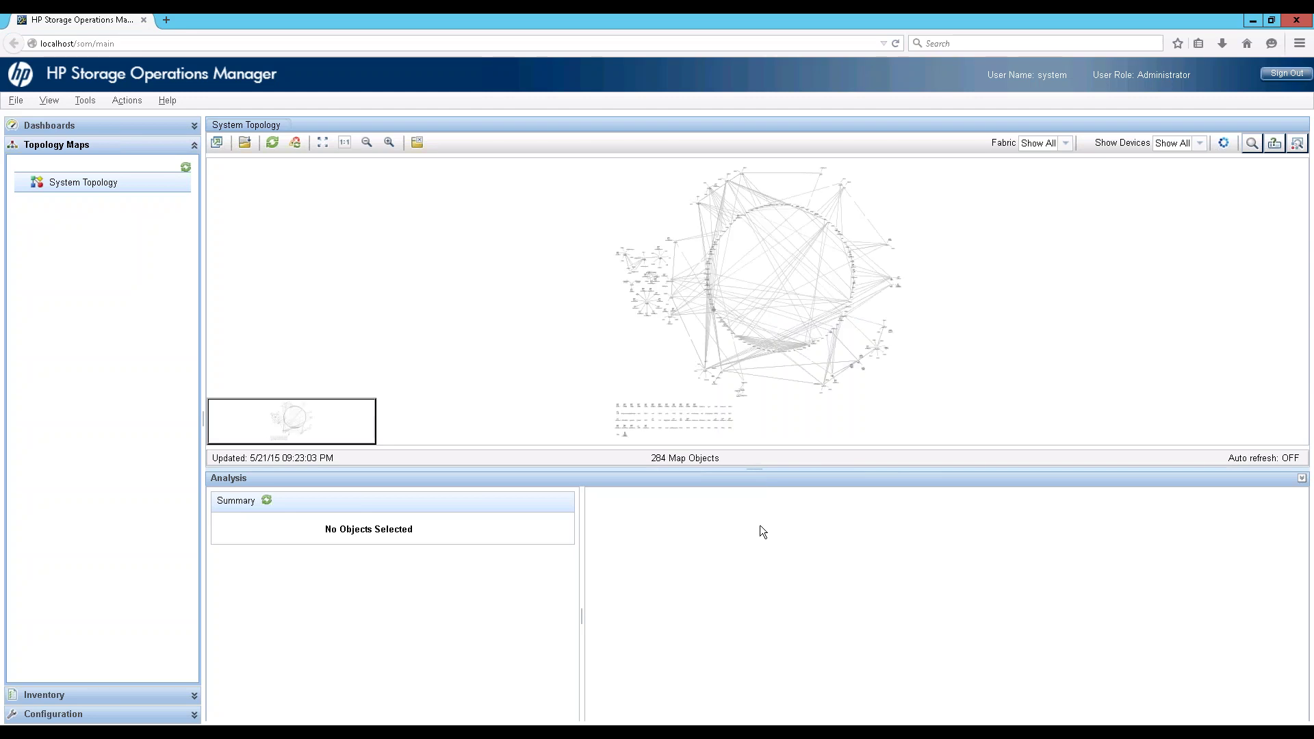
Step: Enlarge the topology map area and restrict the displayed devices to Arrays and Switches
drag(729, 470, 691, 537)
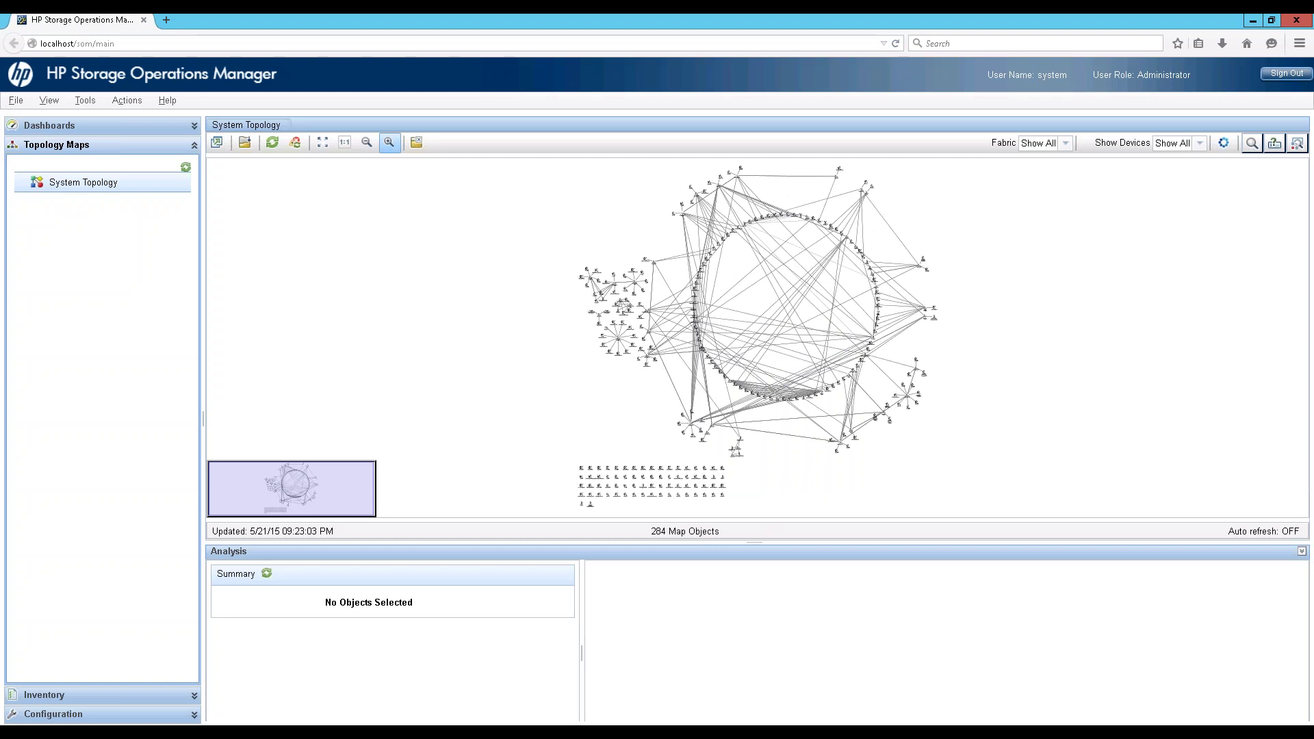
click(389, 143)
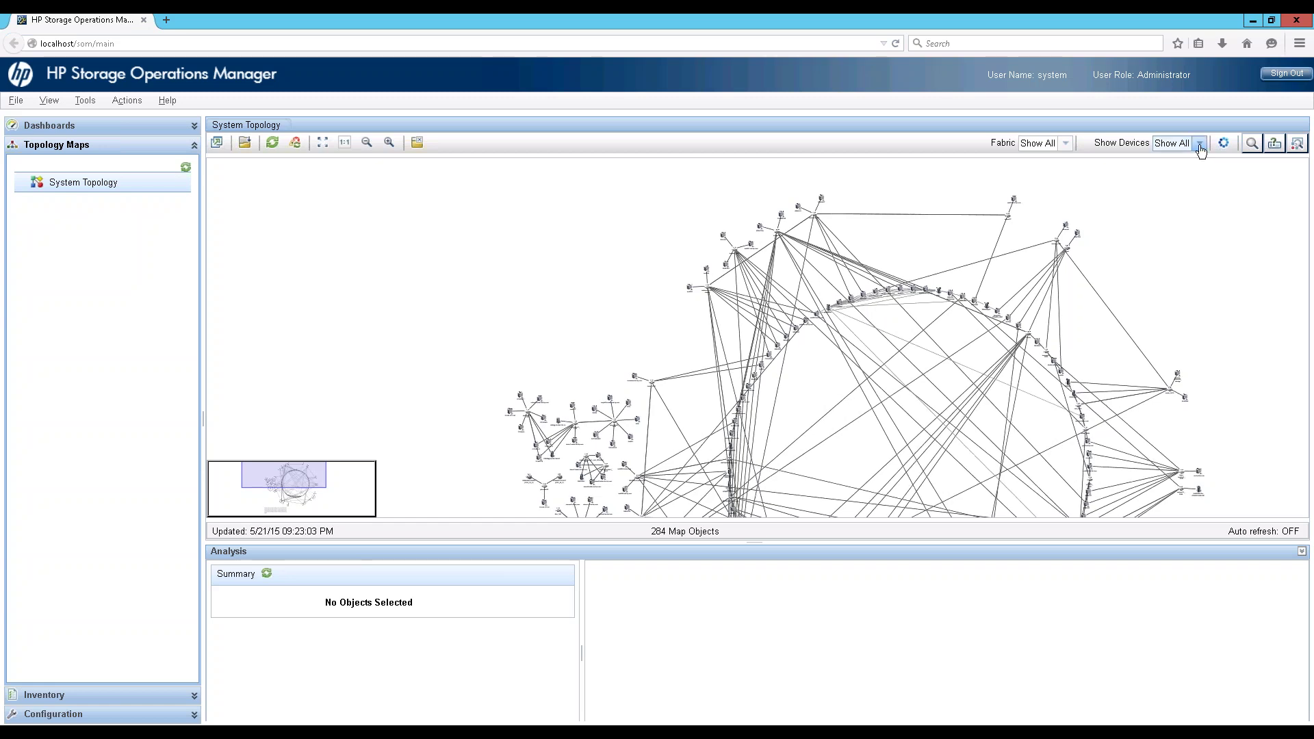
click(1200, 145)
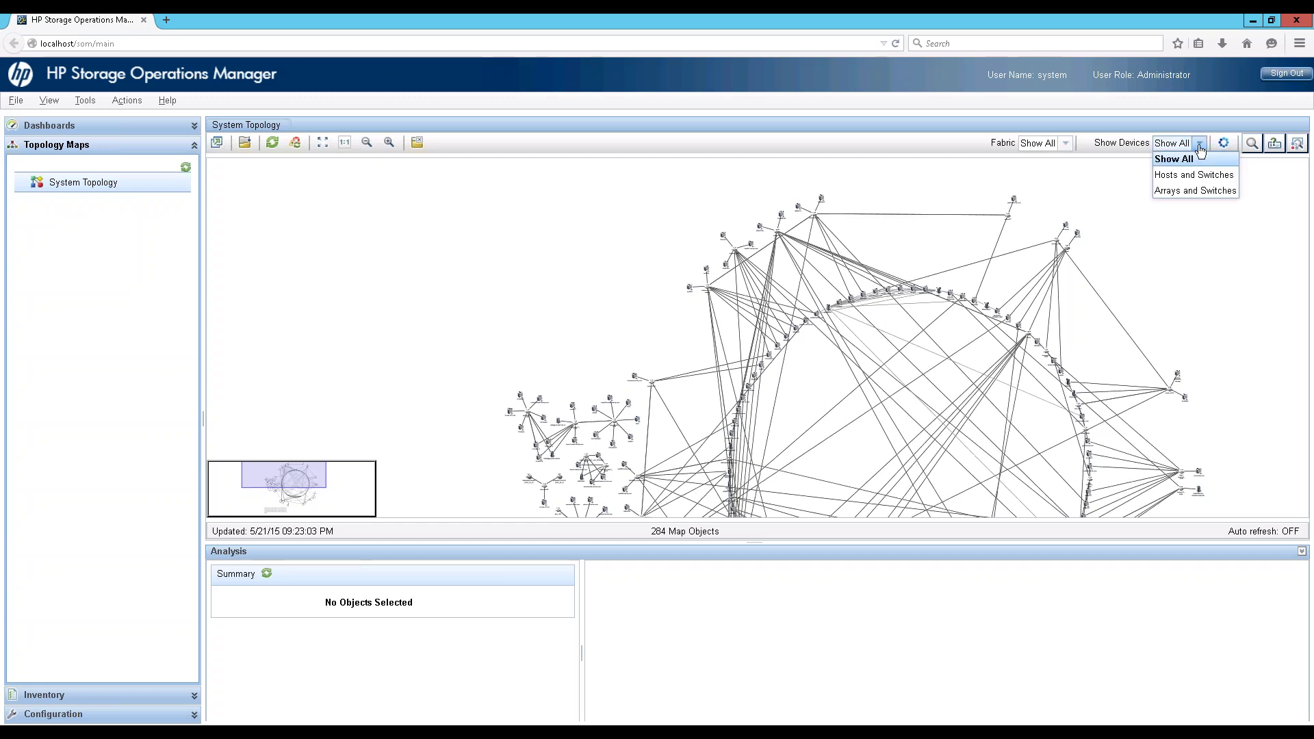
click(1204, 192)
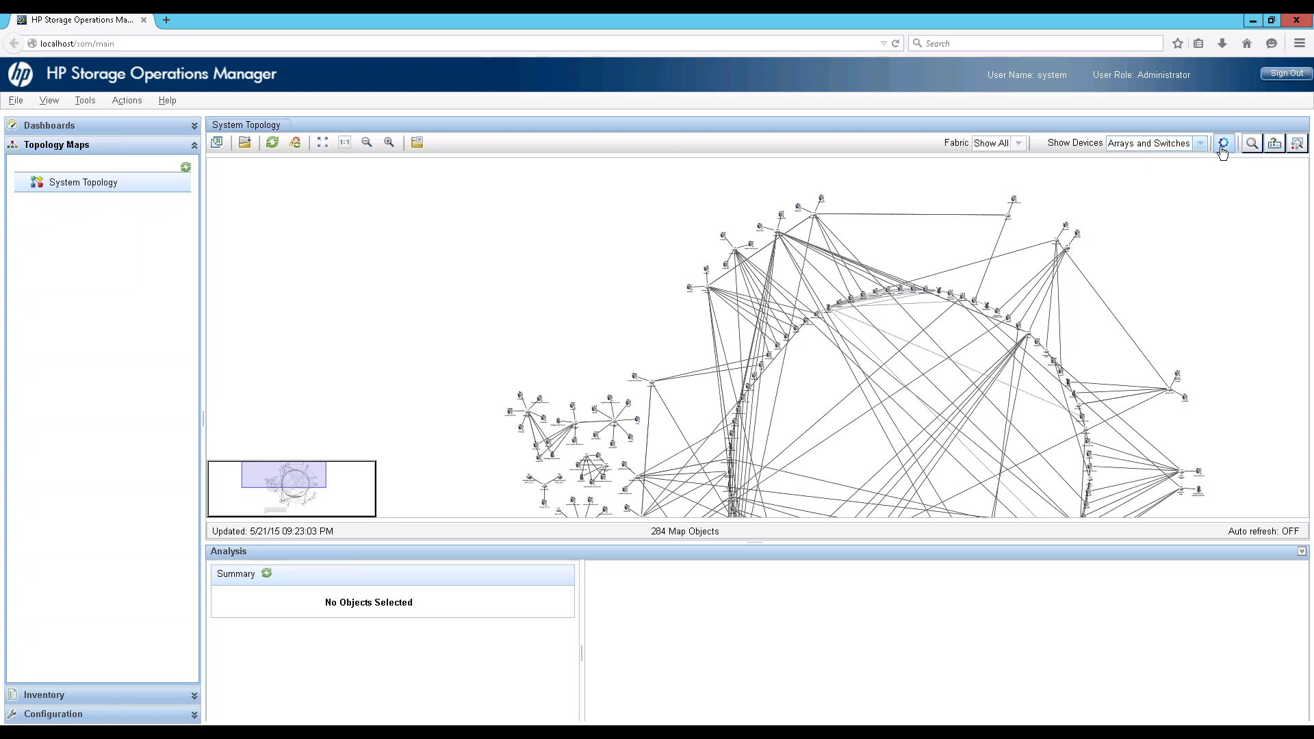
click(1223, 144)
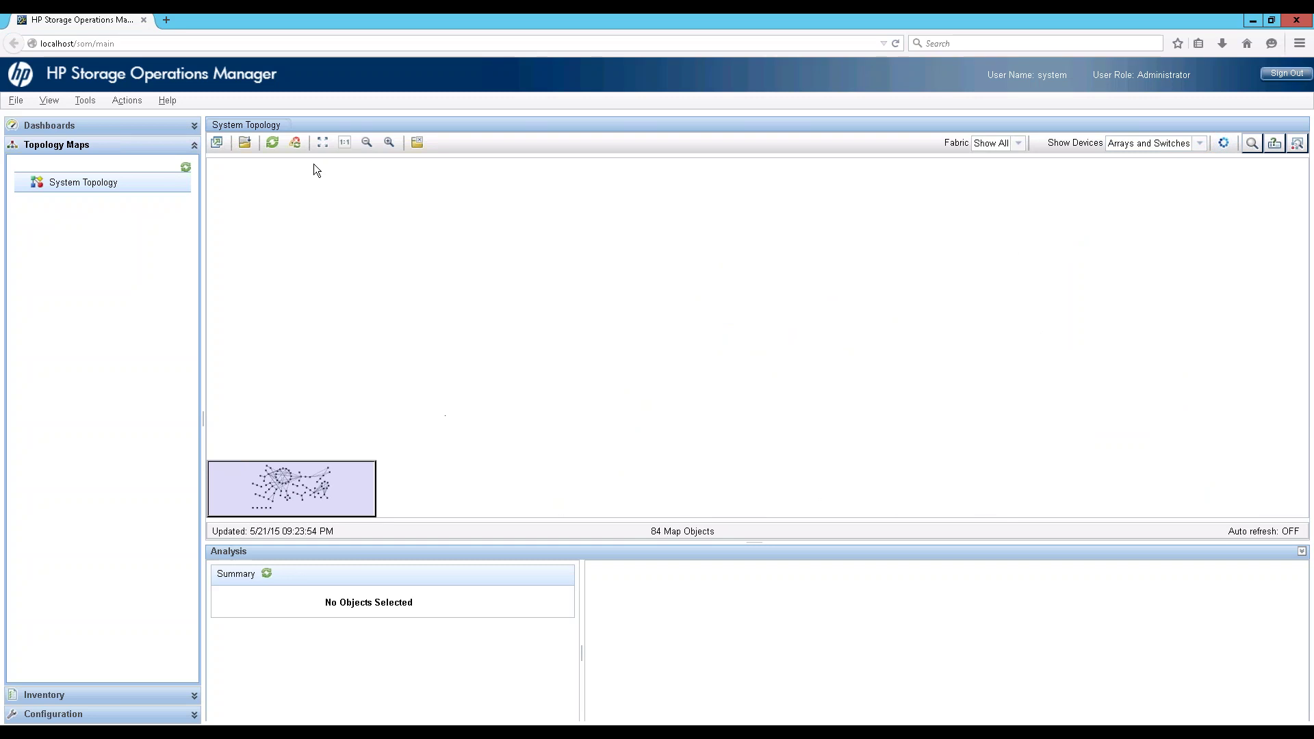
Step: Reapply the Arrays and Switches filter and fit the entire topology within the map area
click(346, 144)
click(1221, 144)
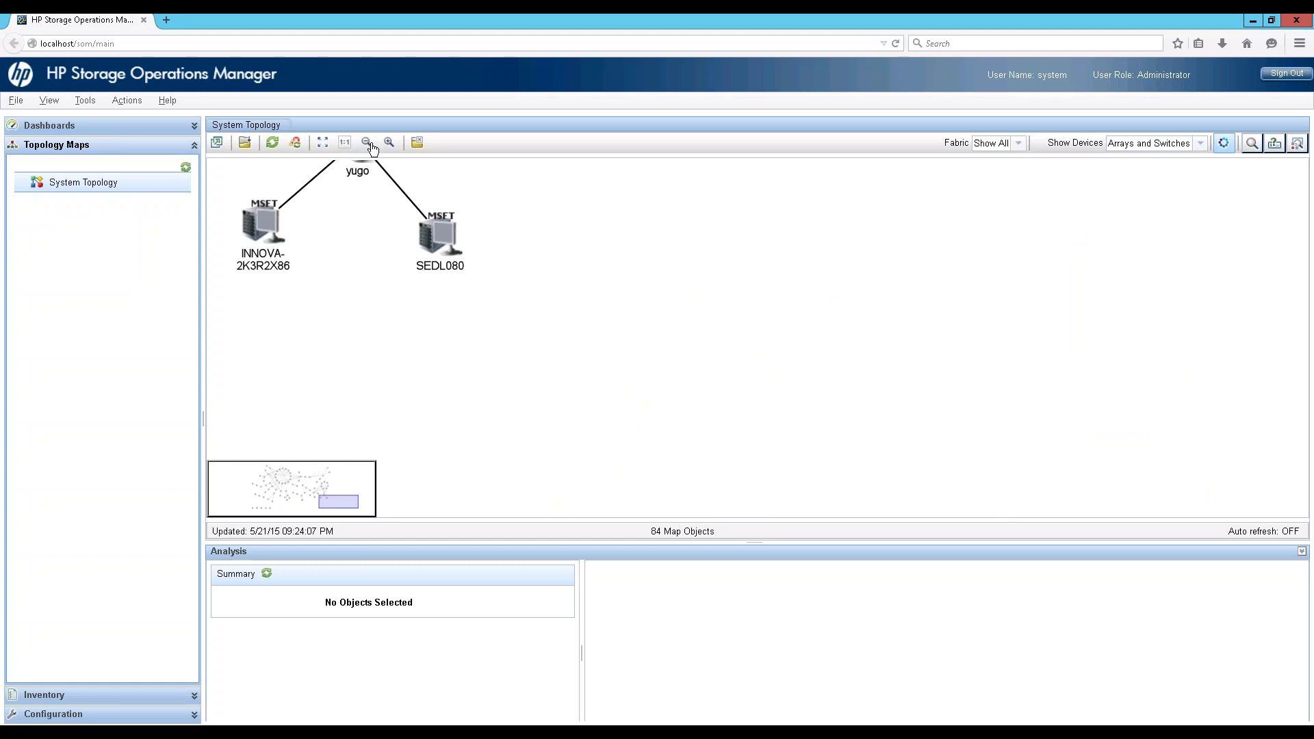
click(323, 142)
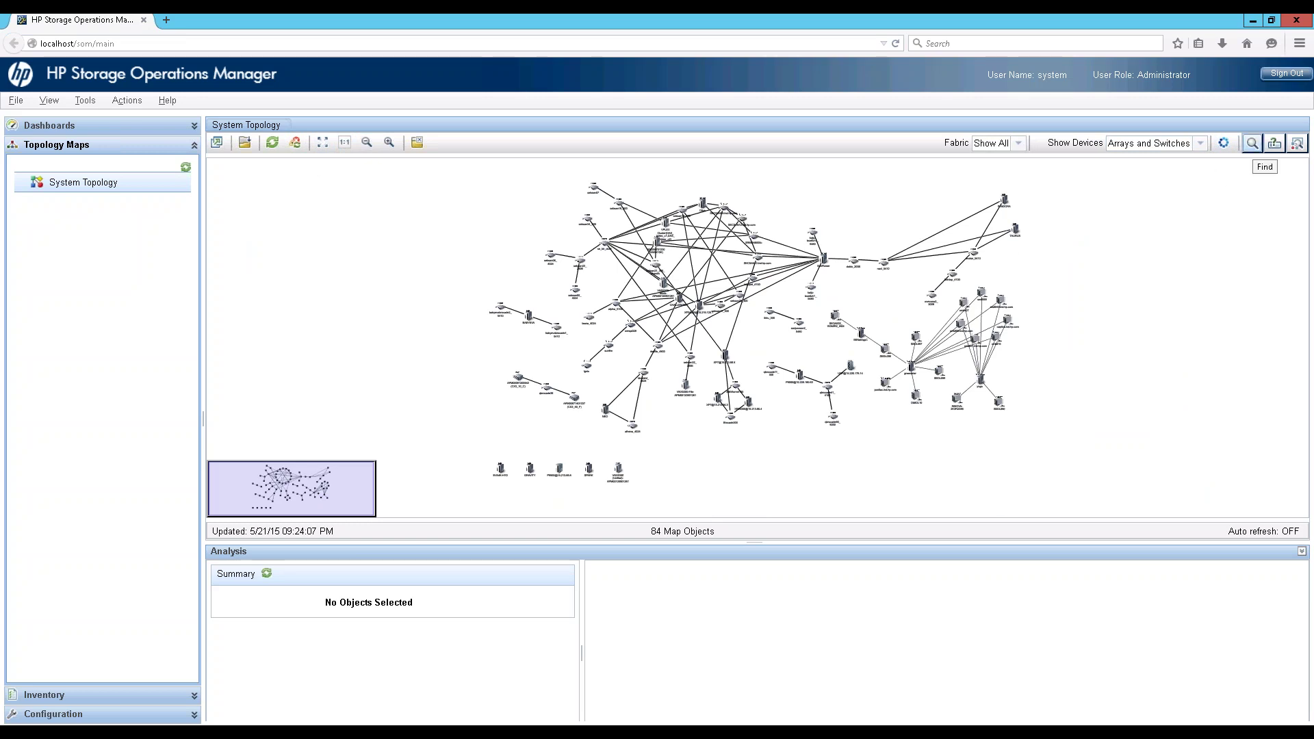
Step: Find the SunFlower storage system on the topology map and select its access point address in the storage system summary
click(1252, 143)
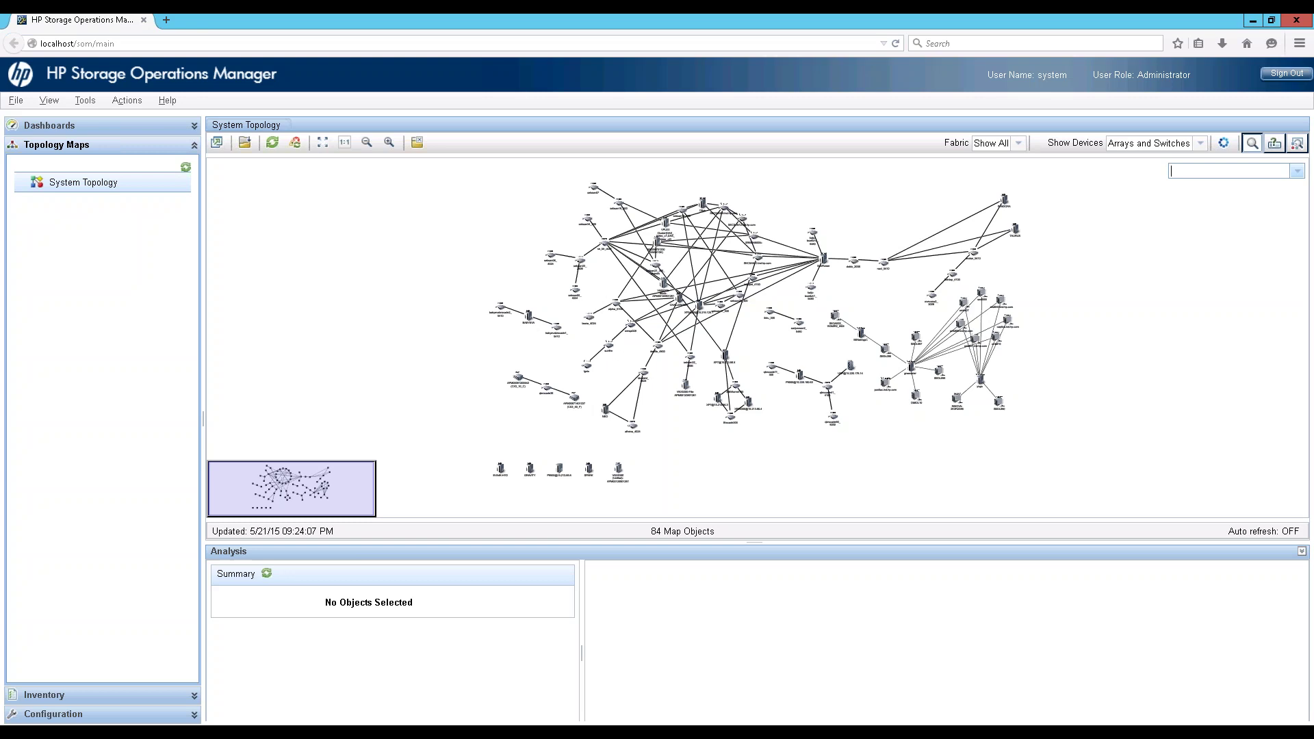
text(sunfire)
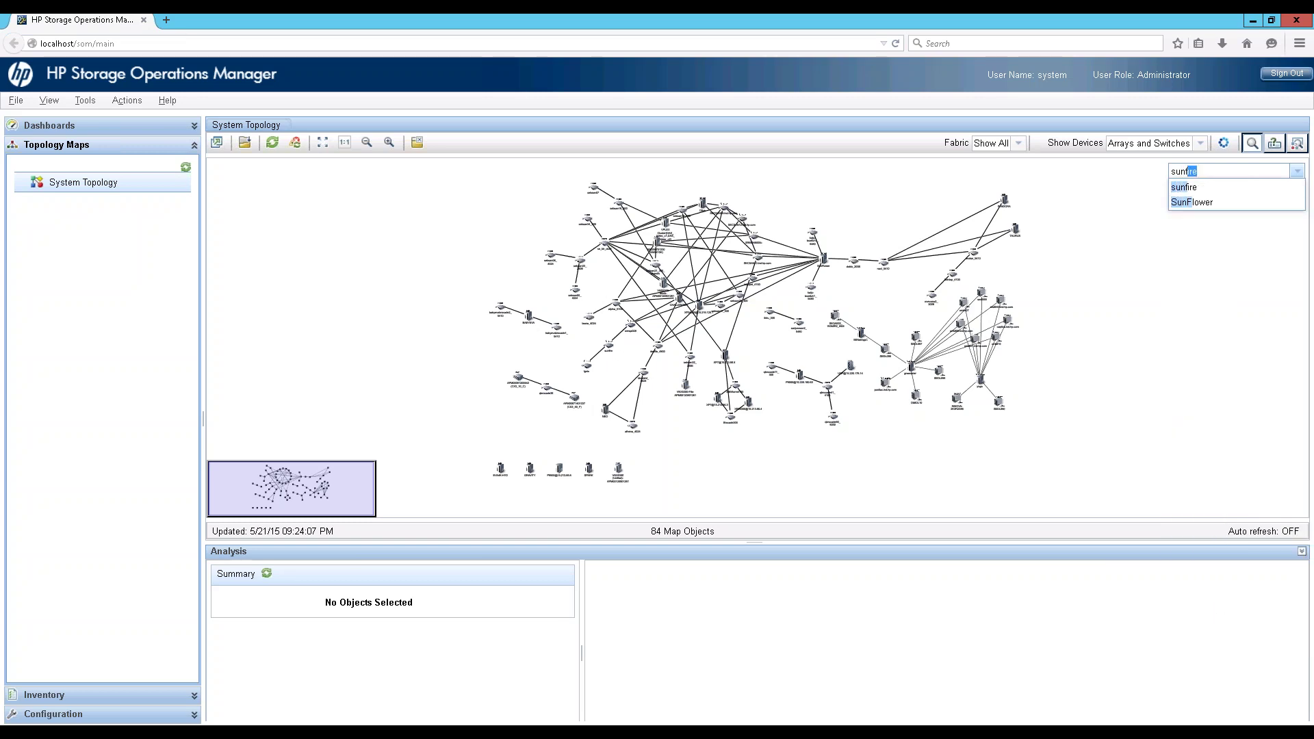
key(Down)
key(Down)
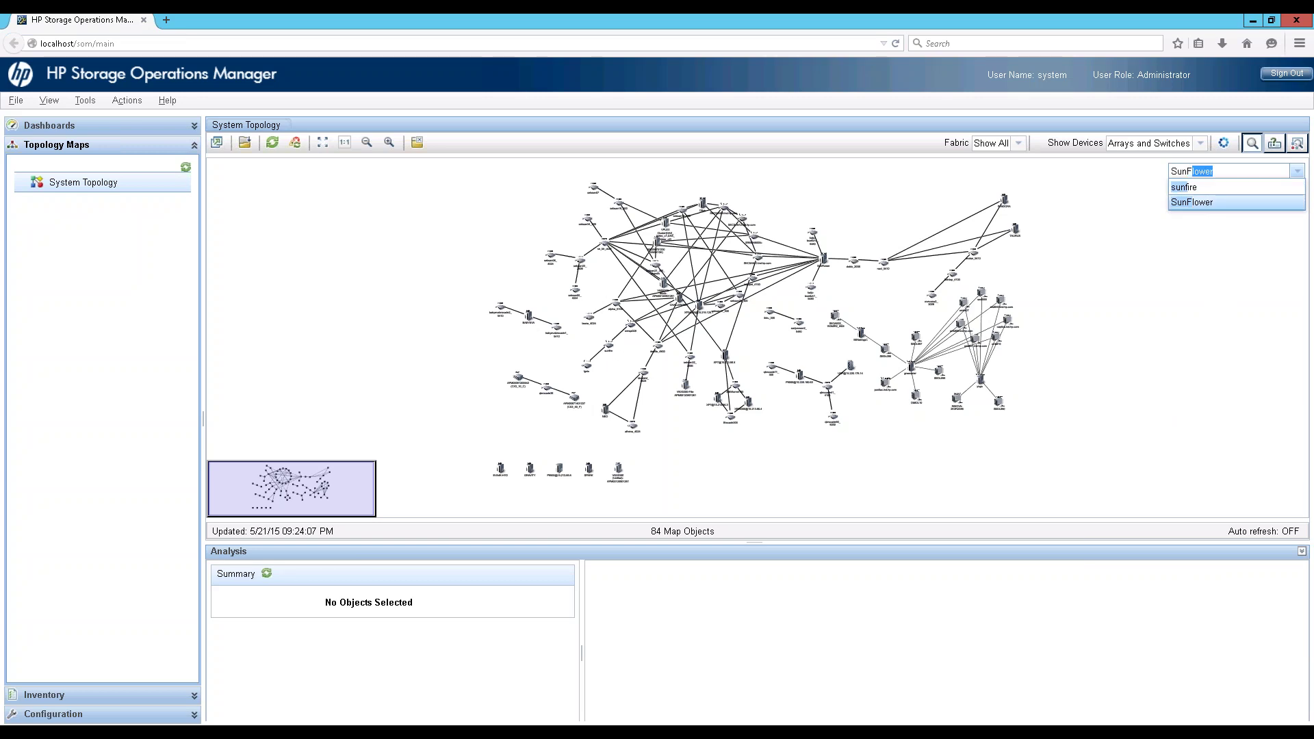
key(Return)
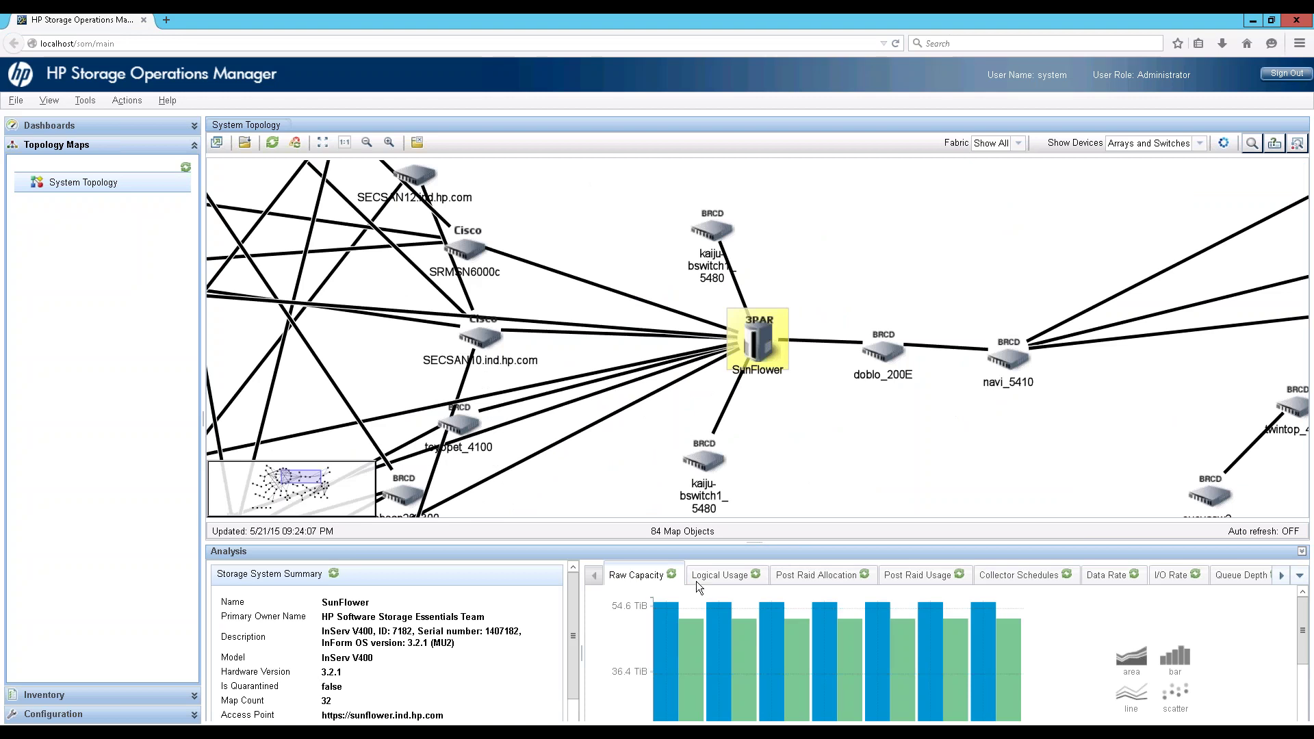
drag(573, 659, 573, 691)
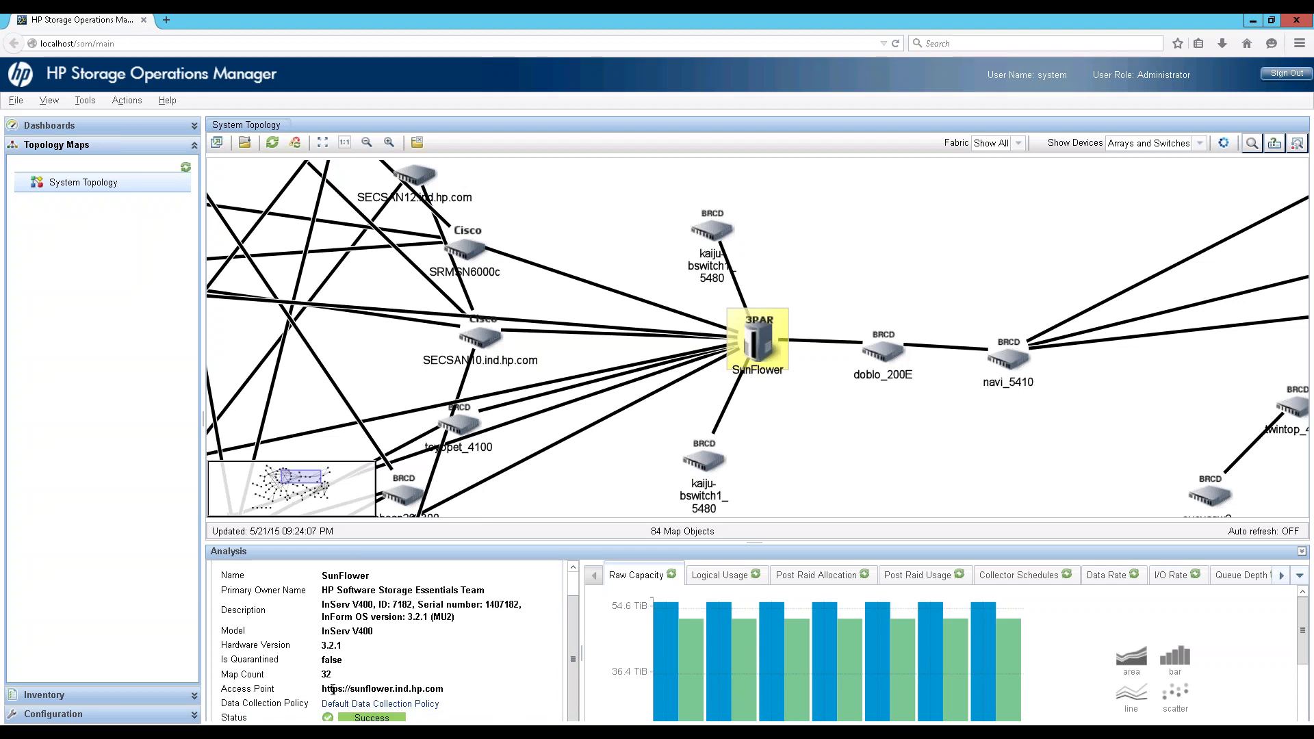
drag(322, 688, 449, 689)
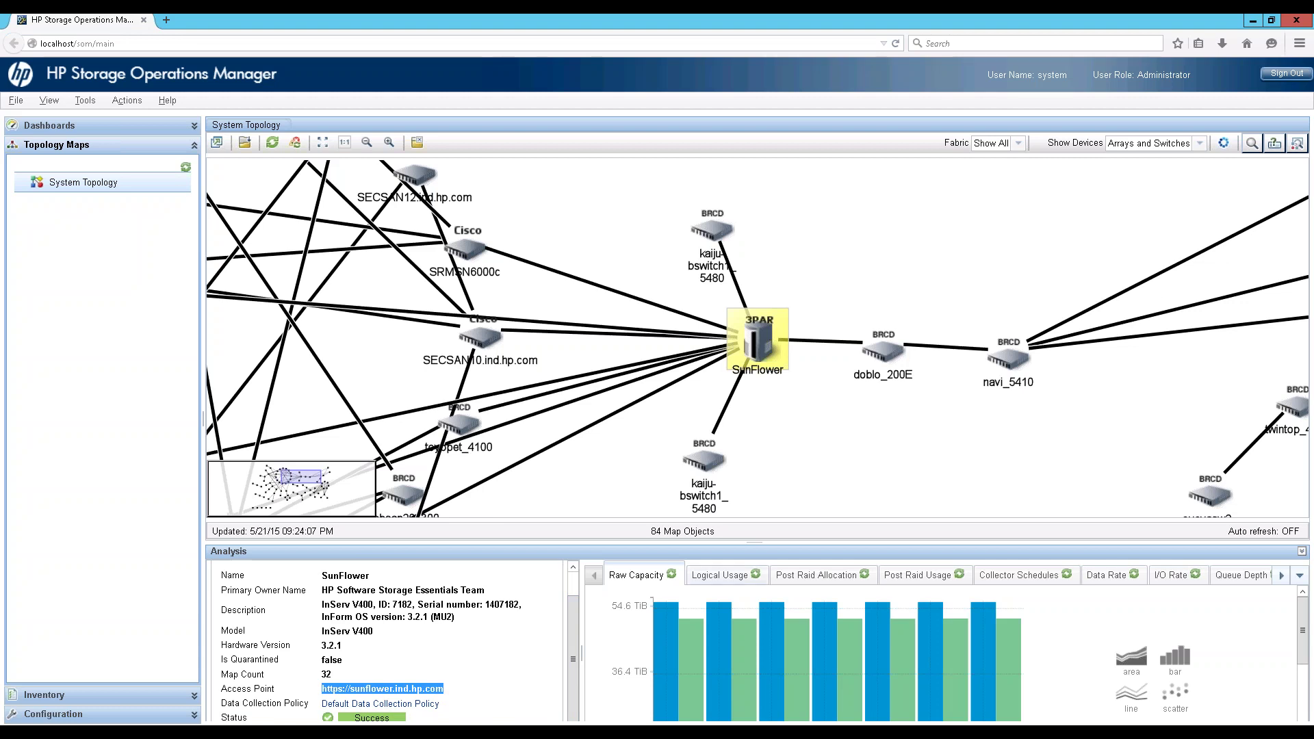
Step: Open the full details of the SunFlower storage system from the map and enlarge the analysis area
drag(760, 542, 769, 471)
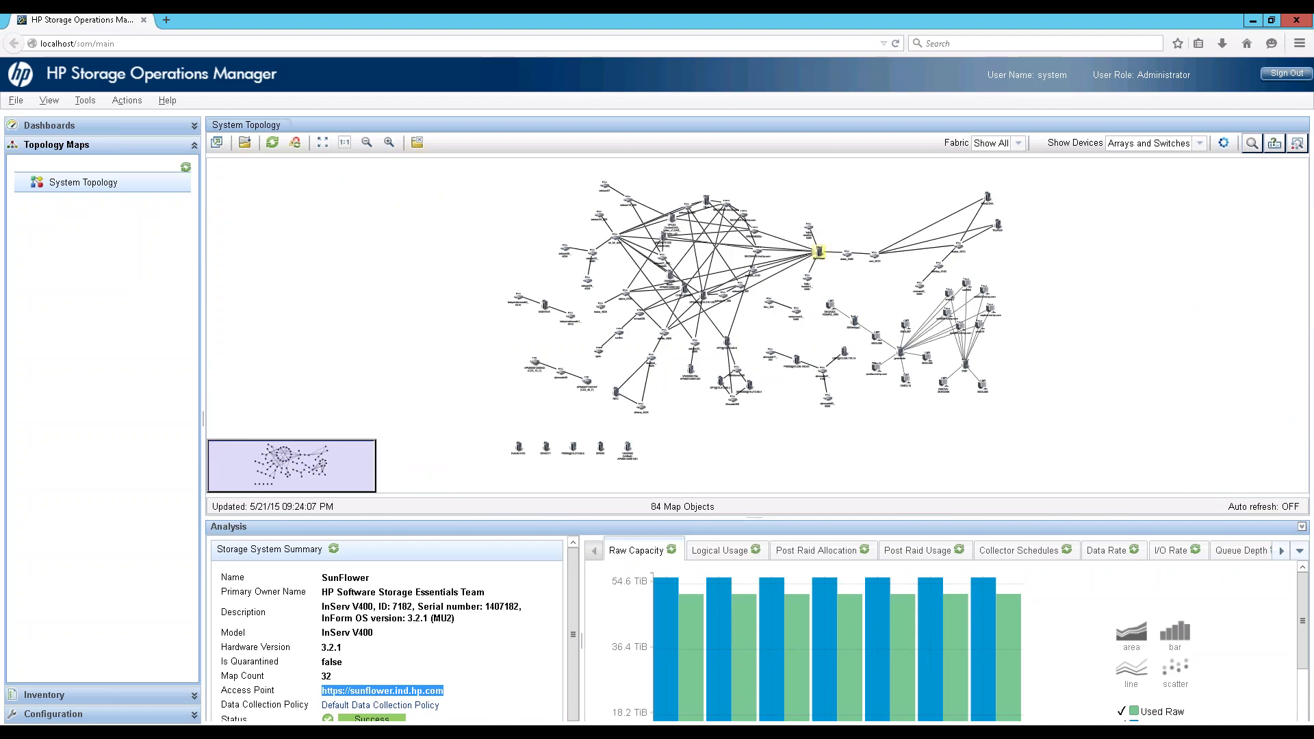
double_click(819, 252)
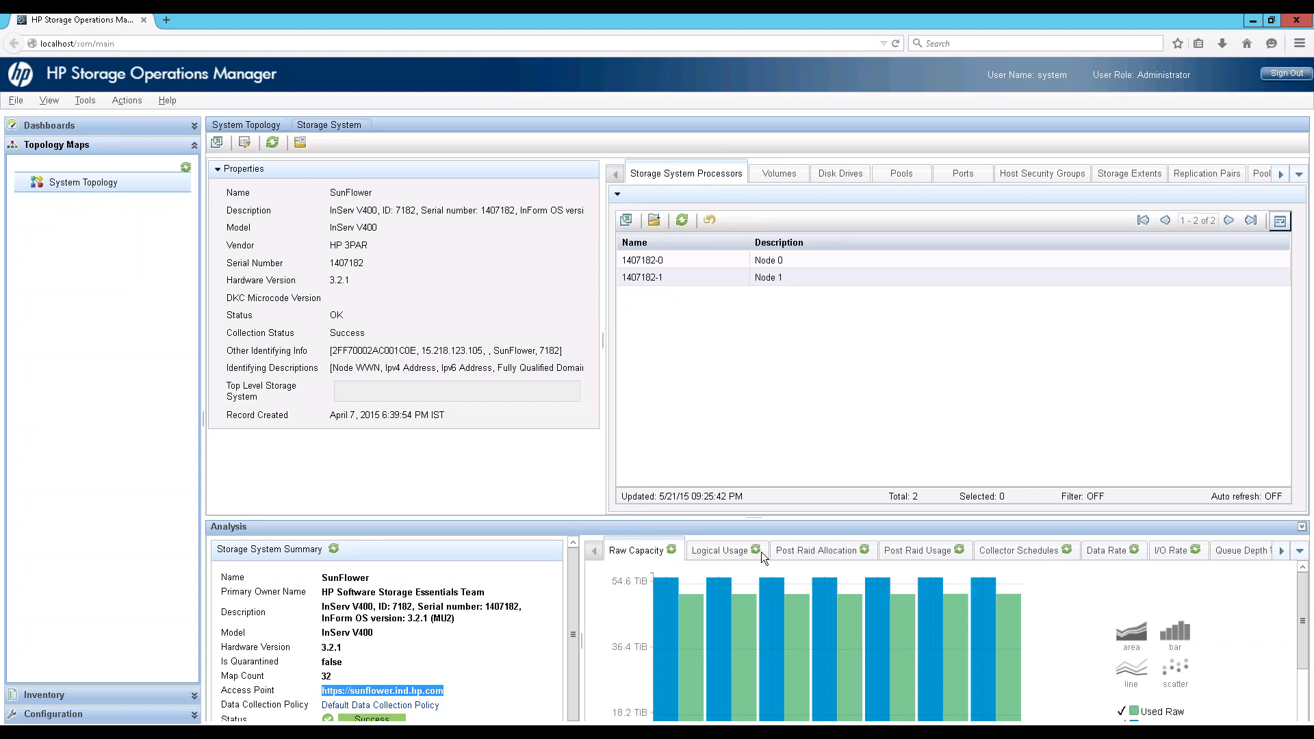
drag(756, 518, 736, 451)
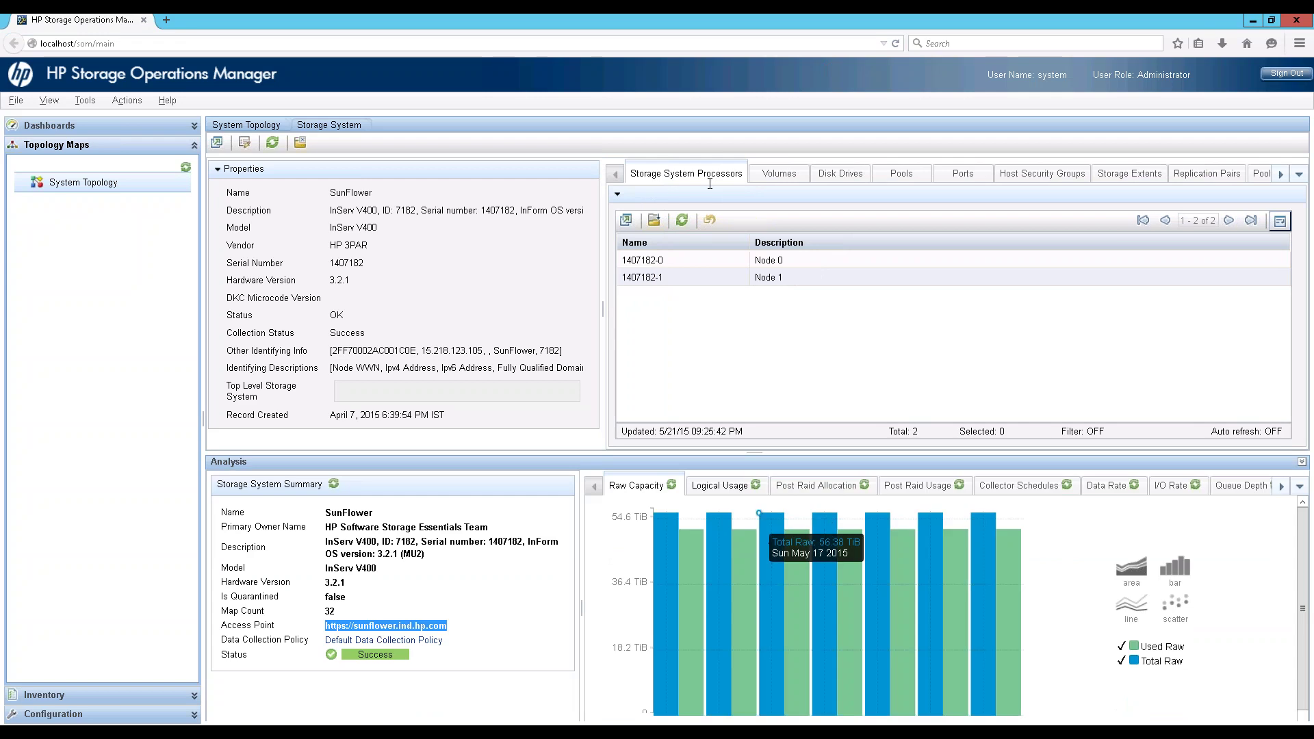
Step: Browse the list of volumes belonging to the SunFlower storage system
click(778, 175)
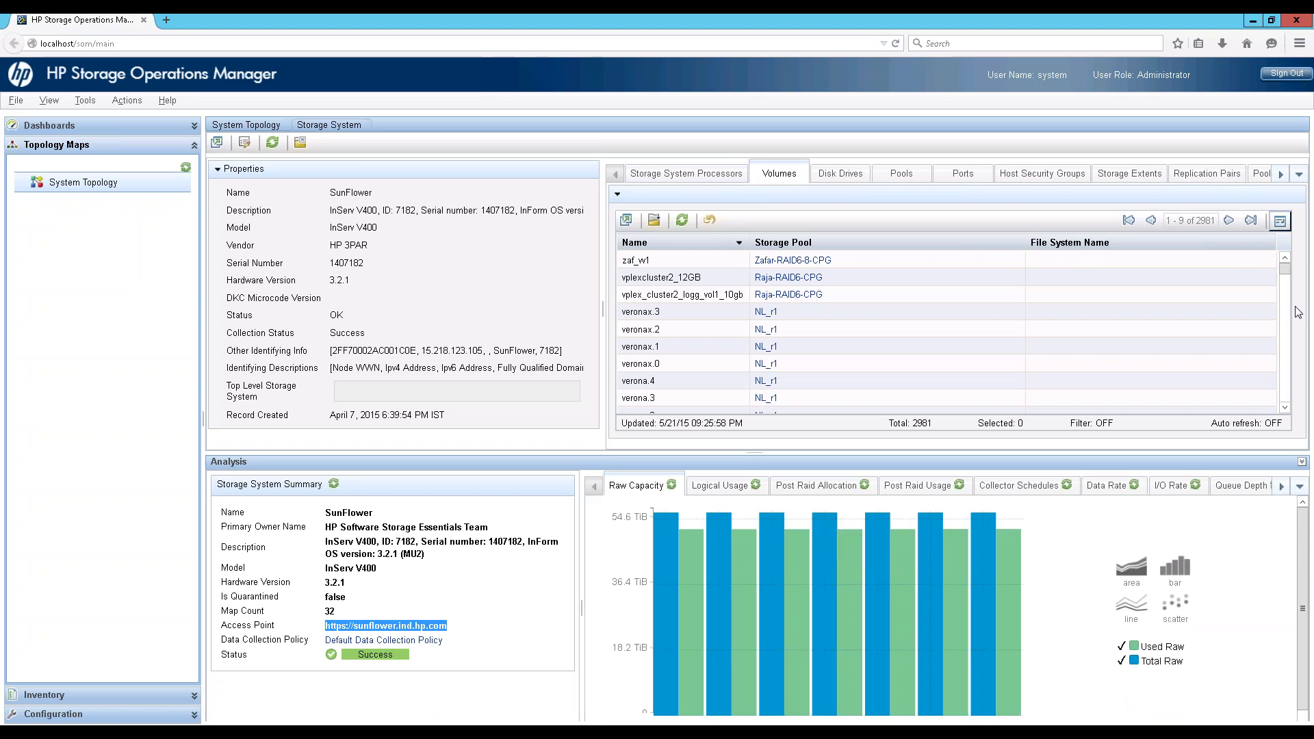
click(1285, 271)
click(1286, 326)
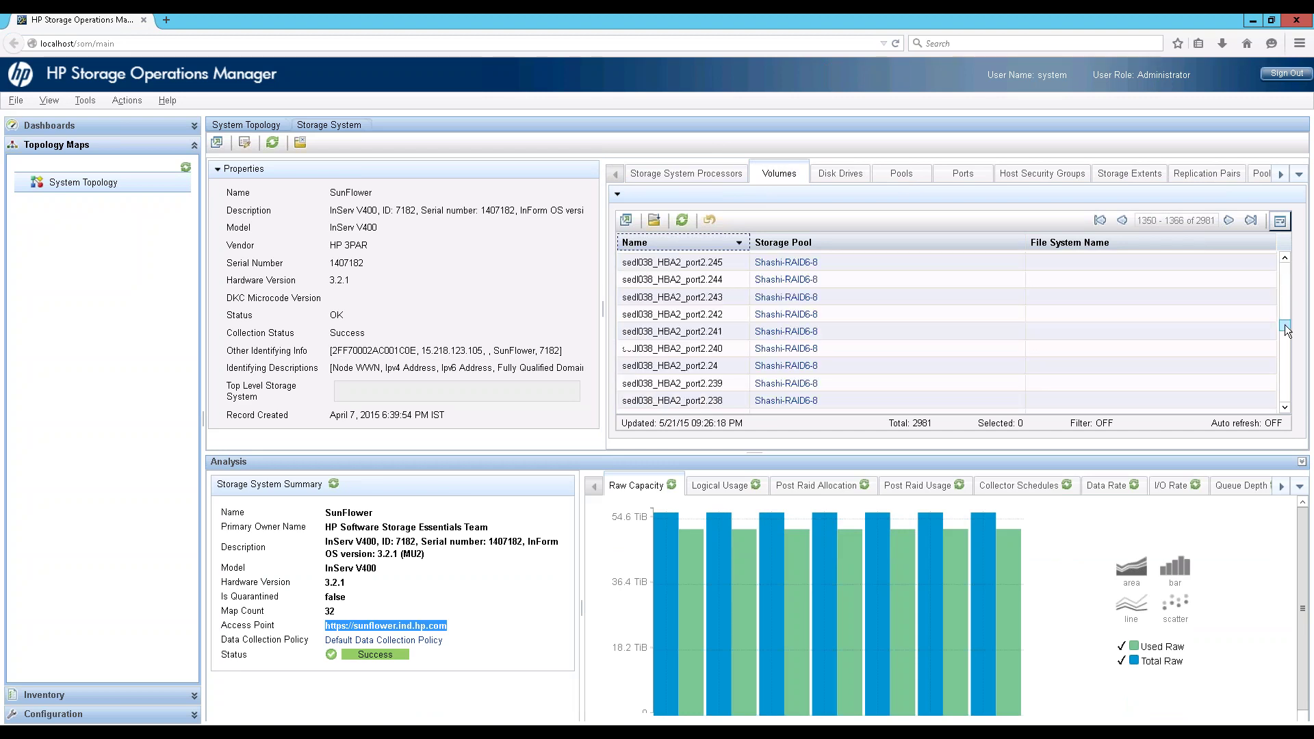
drag(1286, 329, 1285, 359)
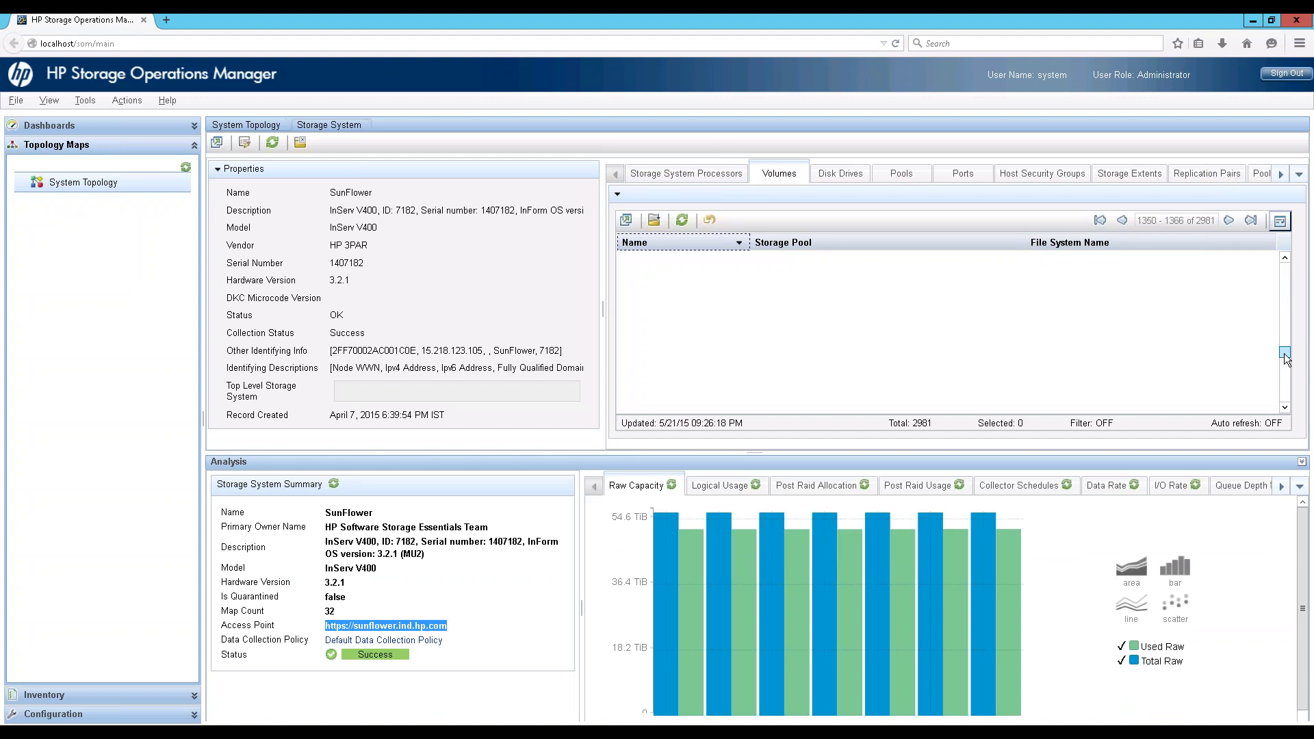
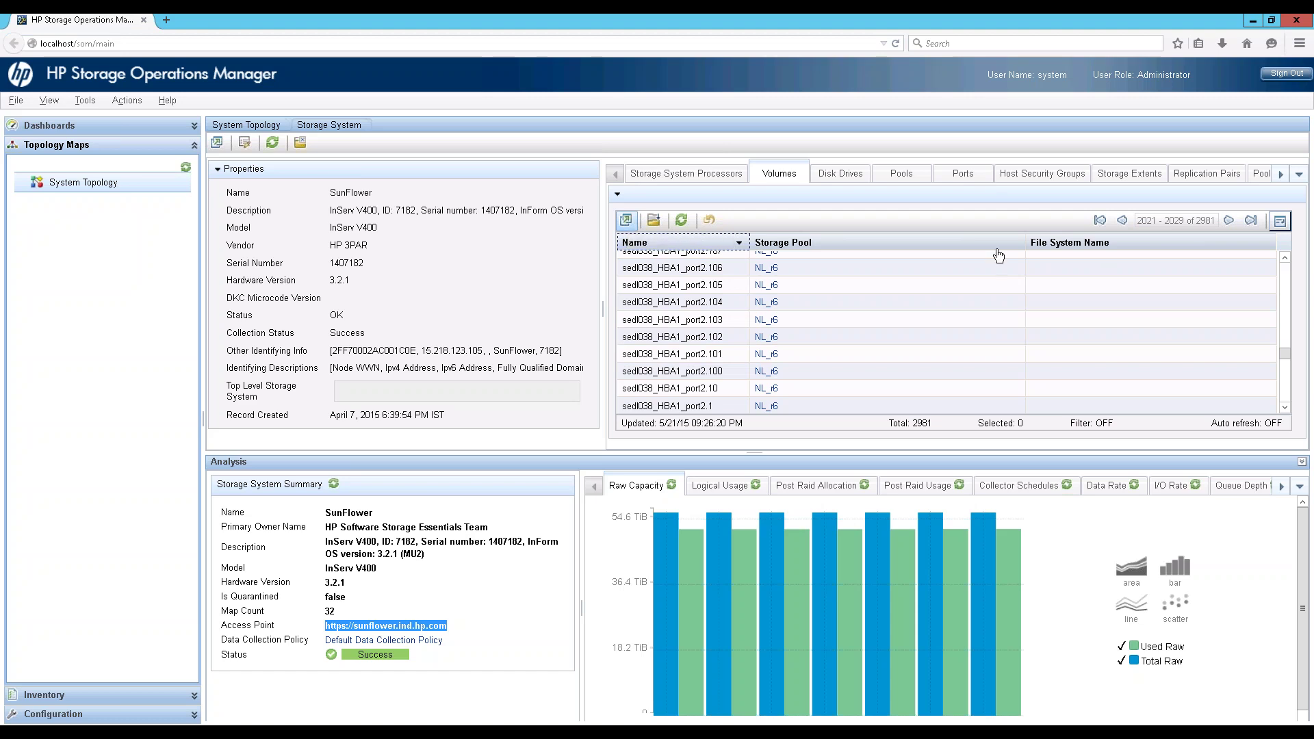
Step: Review SunFlower's disk drives, pools, host security groups, storage extents and replication pairs
click(840, 173)
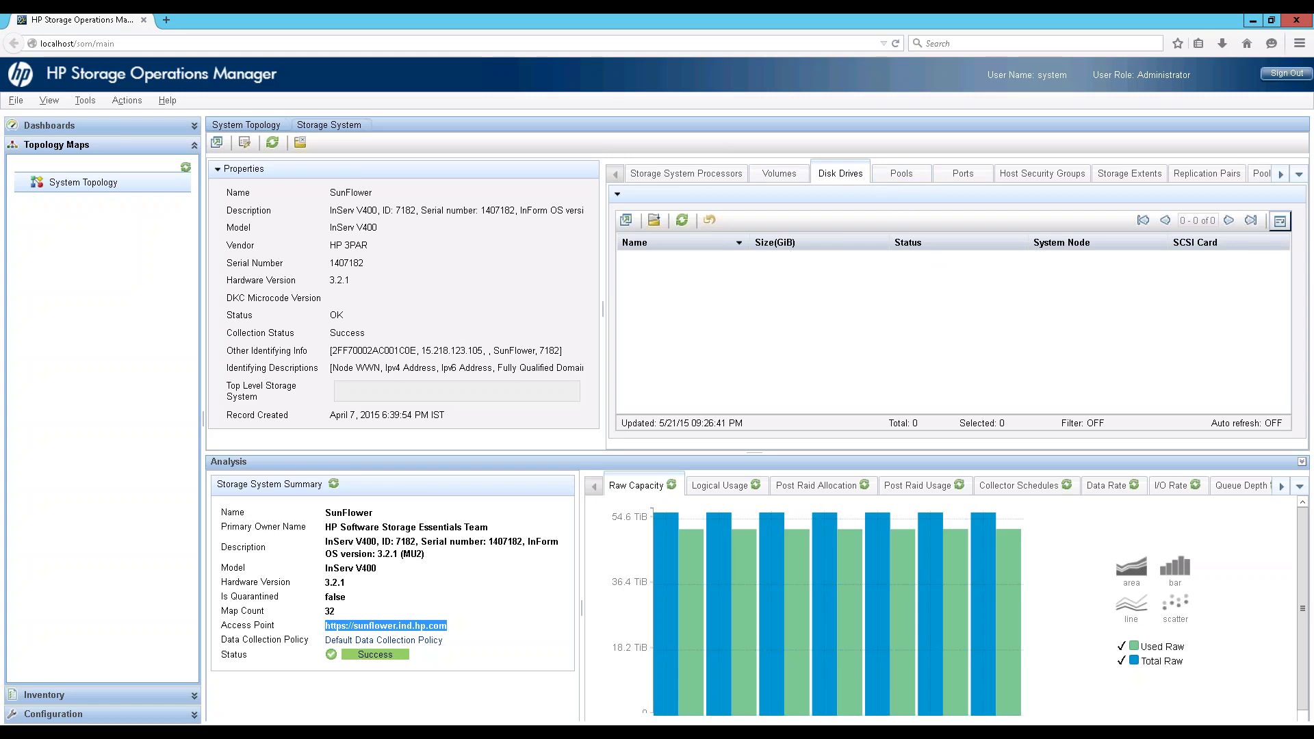
click(904, 179)
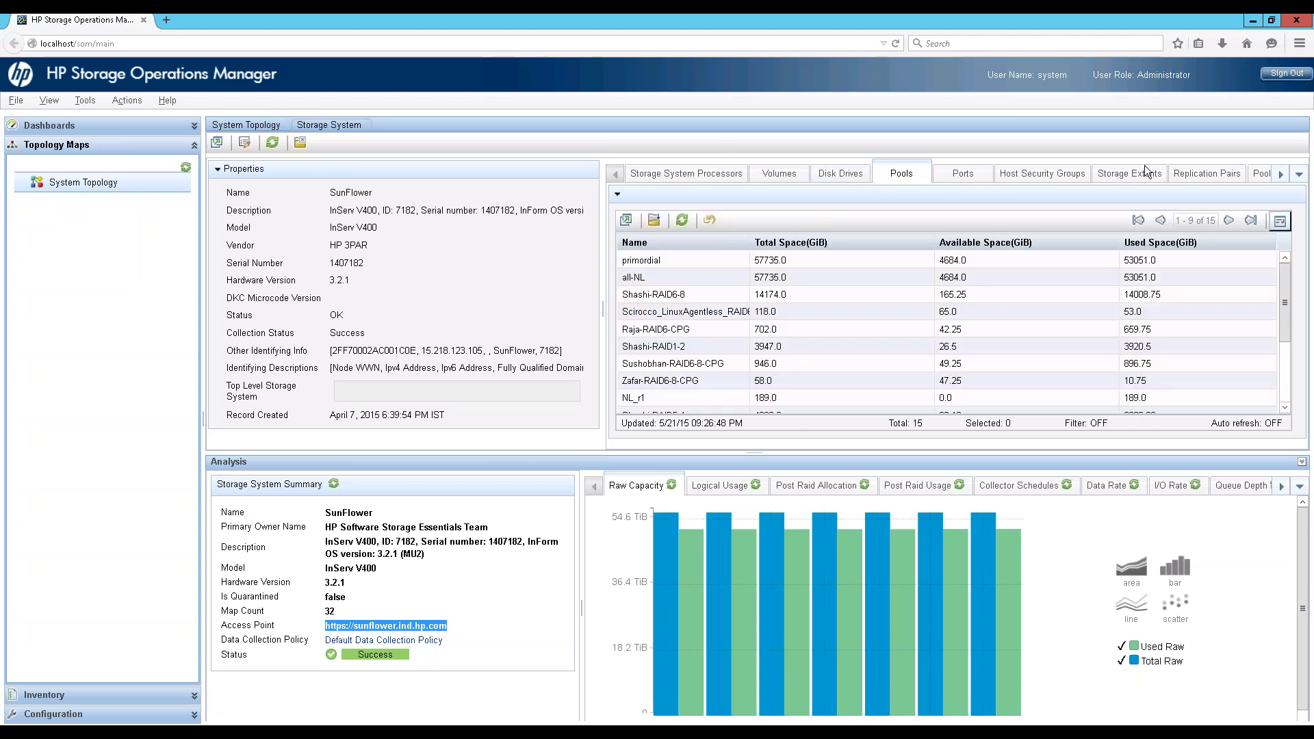
click(1042, 173)
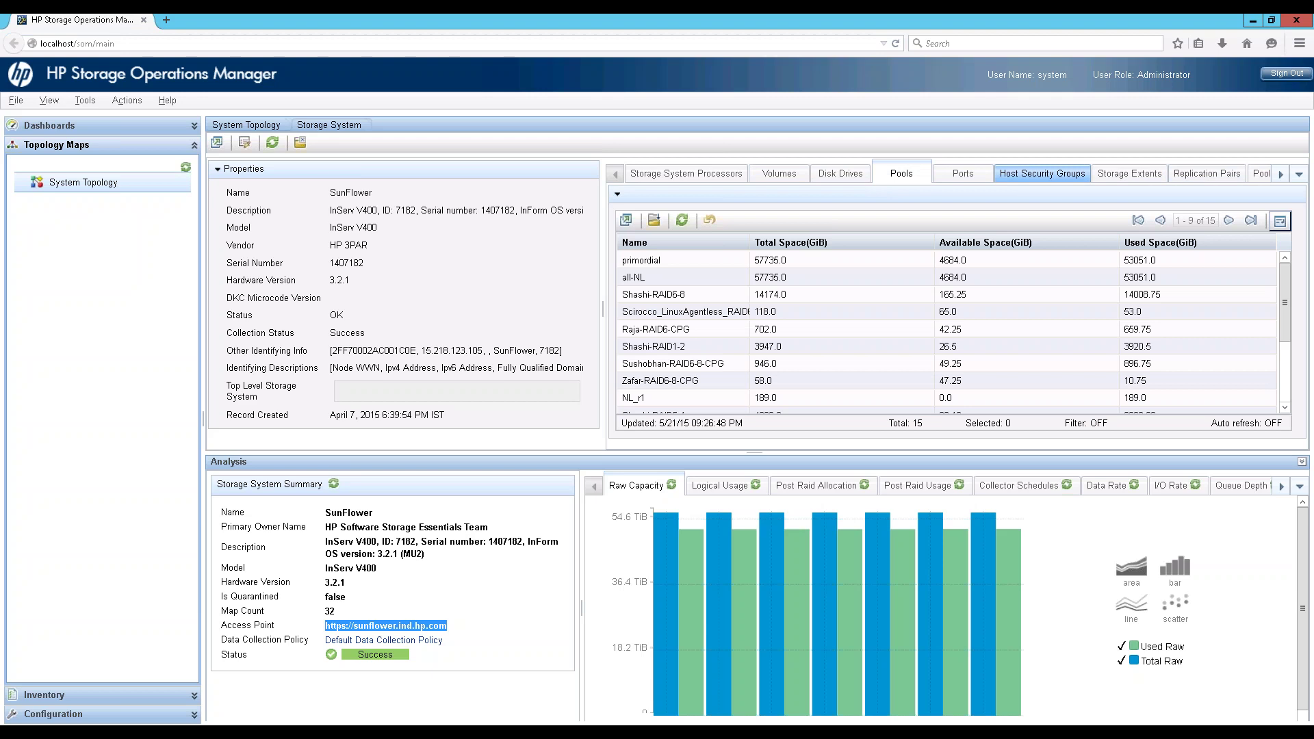
click(1129, 175)
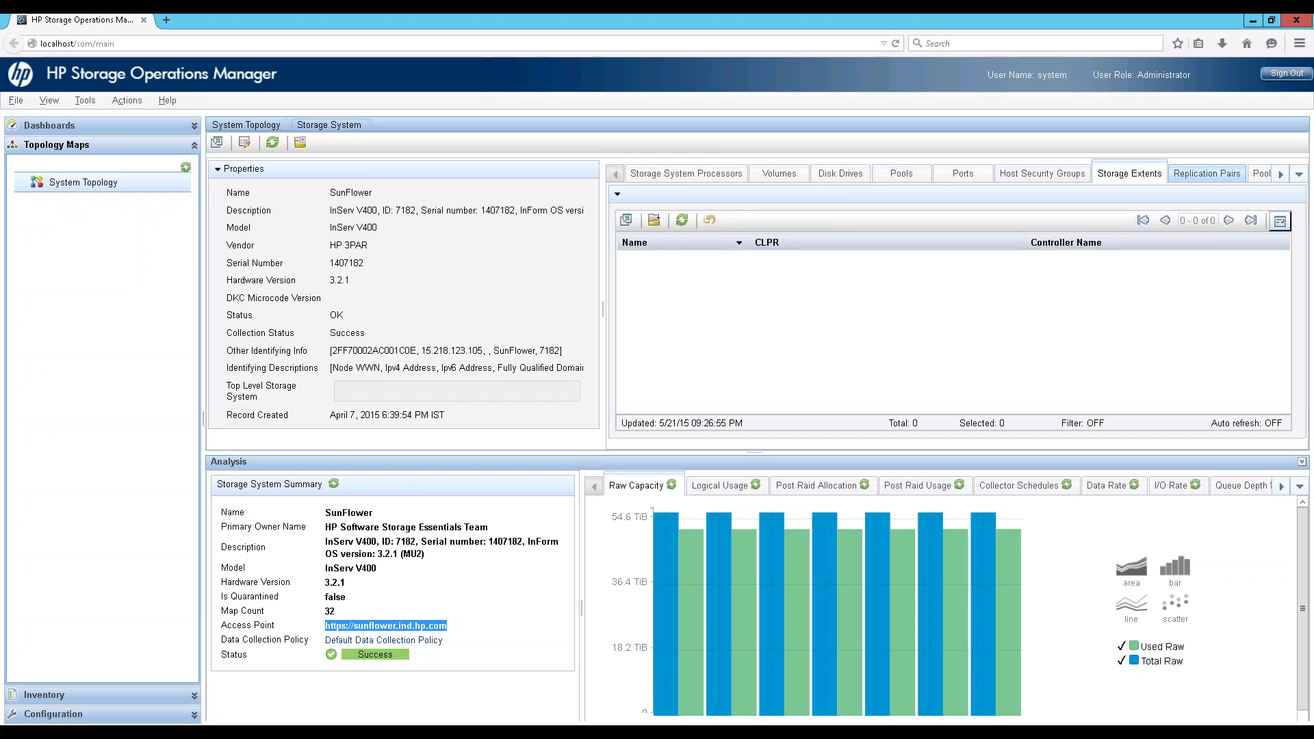
click(1223, 176)
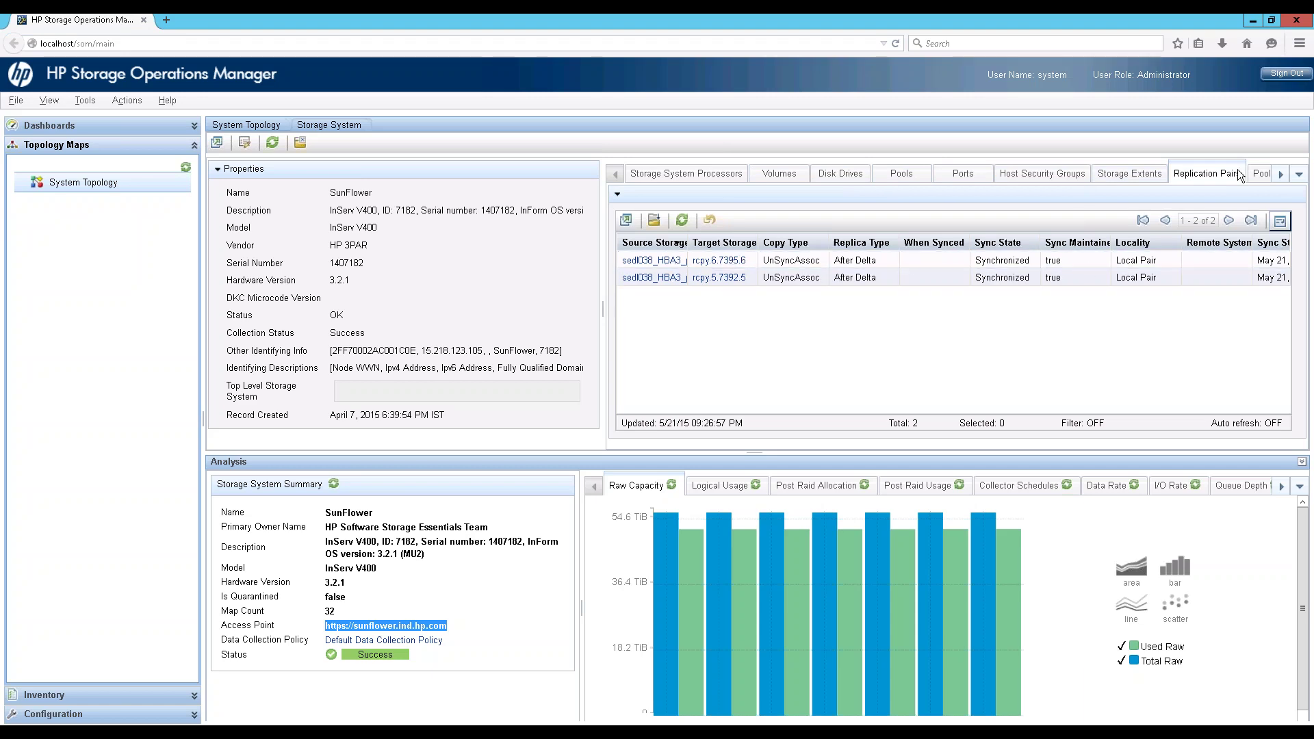
Step: View the logical usage of all SunFlower pools together with the system's Logical Usage chart
click(1280, 175)
click(1280, 175)
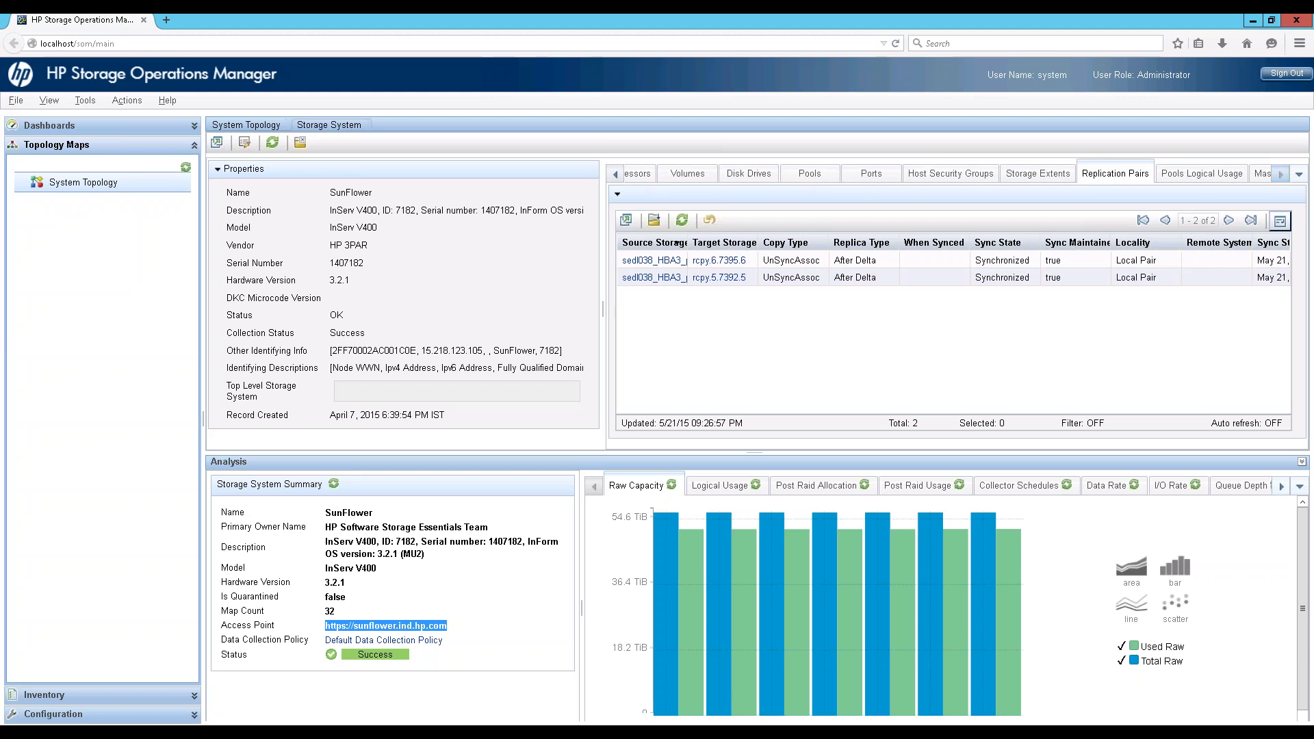
click(1280, 176)
click(988, 173)
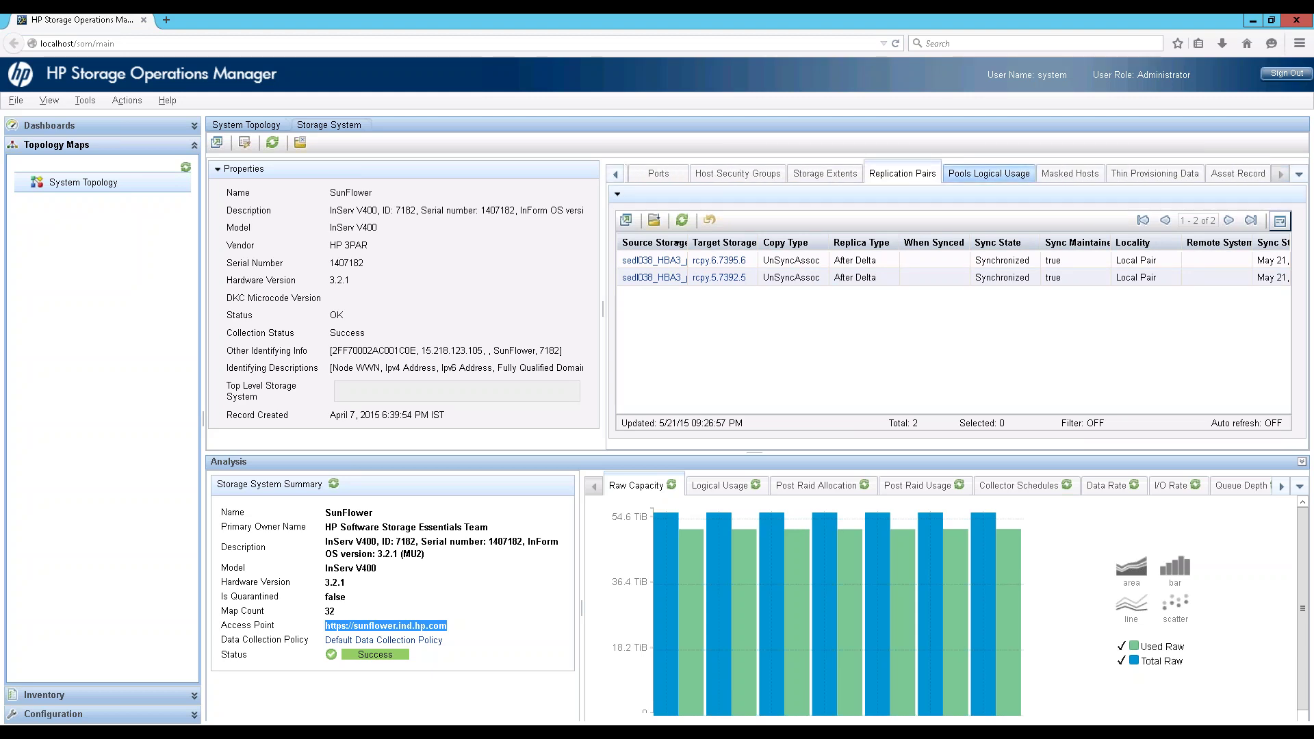
click(722, 485)
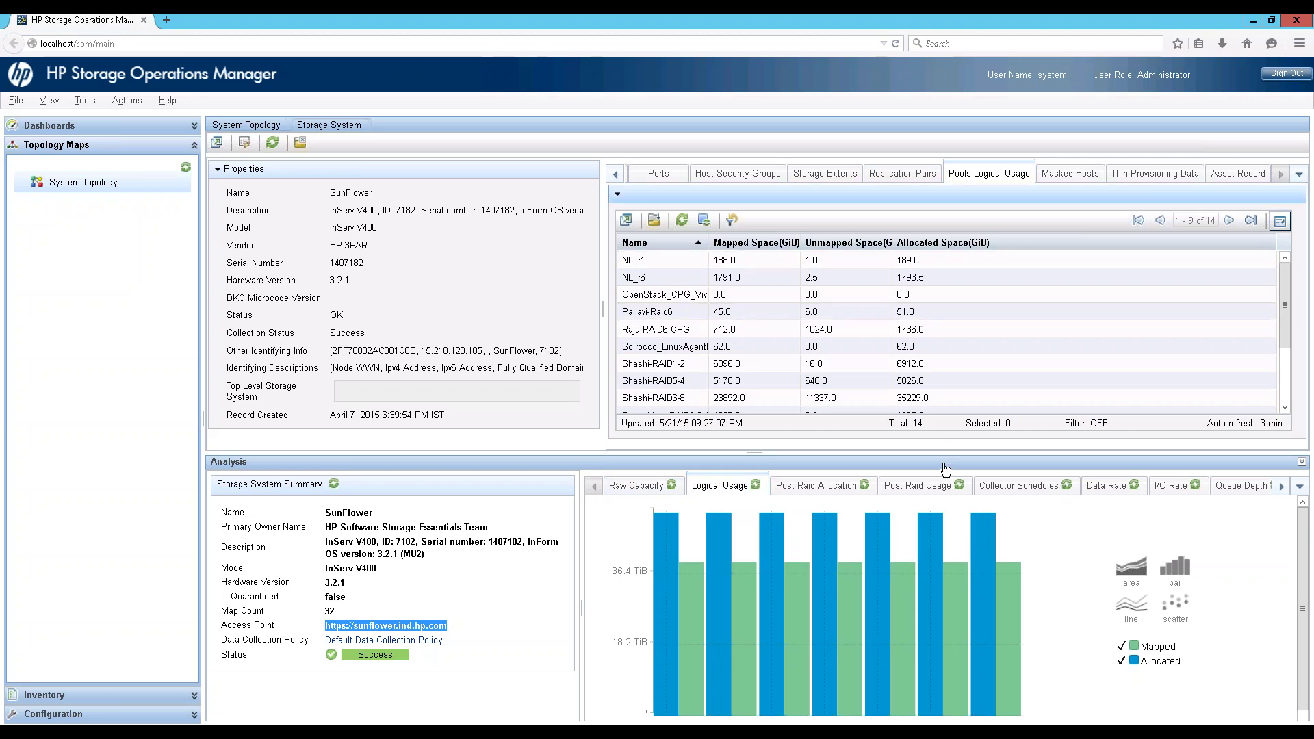
drag(1289, 293, 1283, 401)
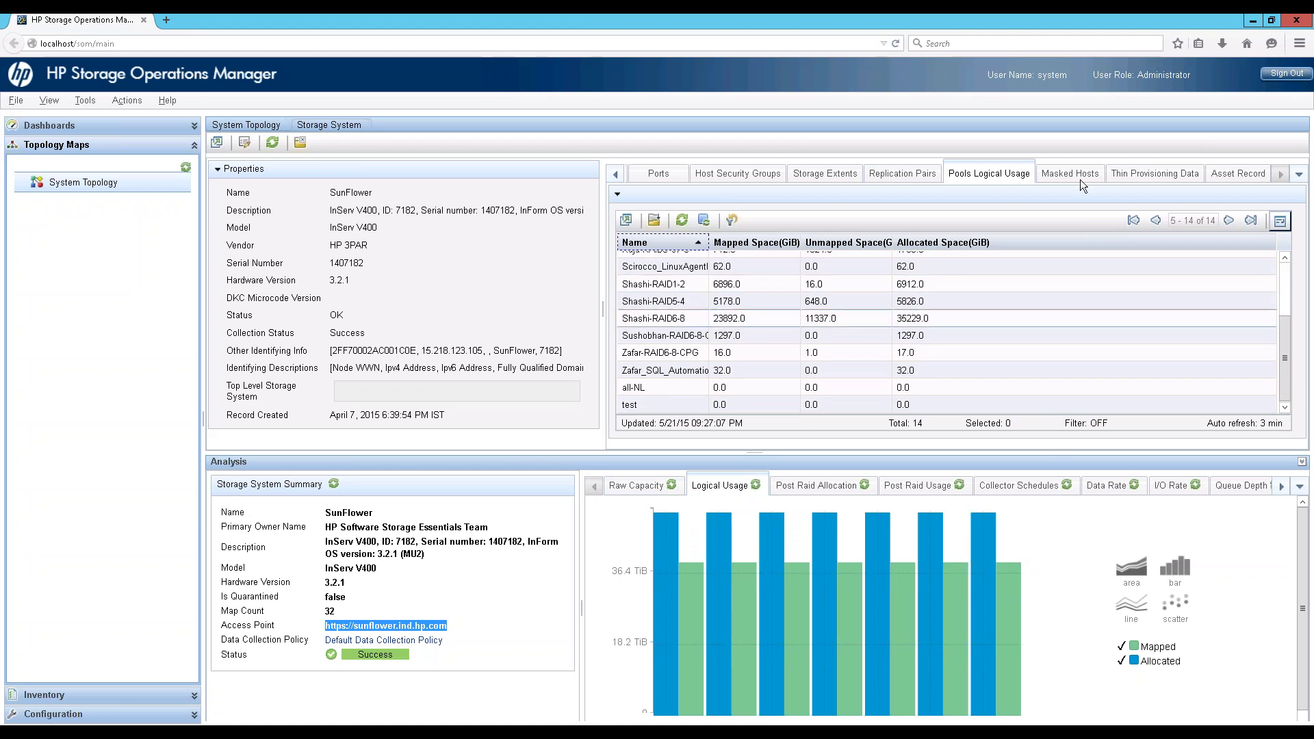
Step: Examine all columns of the Thin Provisioning Data in a widened table and view the Post Raid Allocation and Post Raid Usage charts
click(1156, 173)
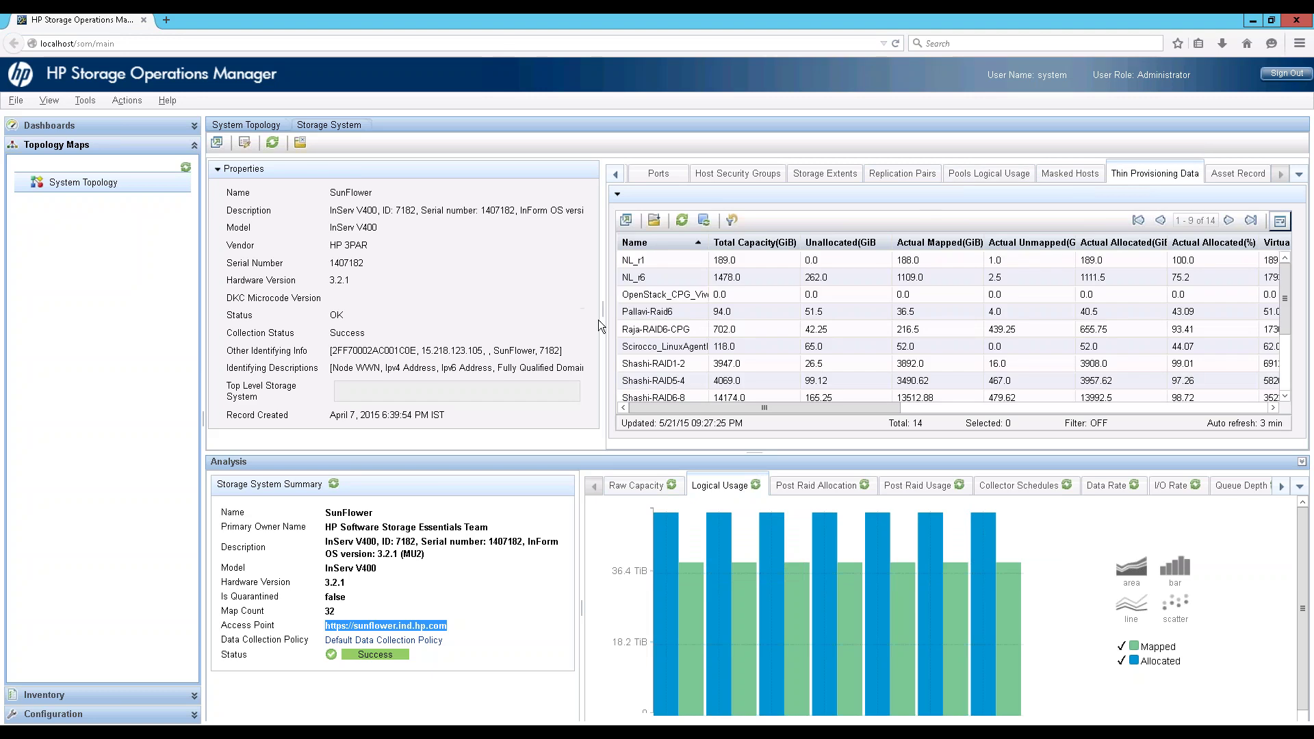
drag(603, 318, 491, 299)
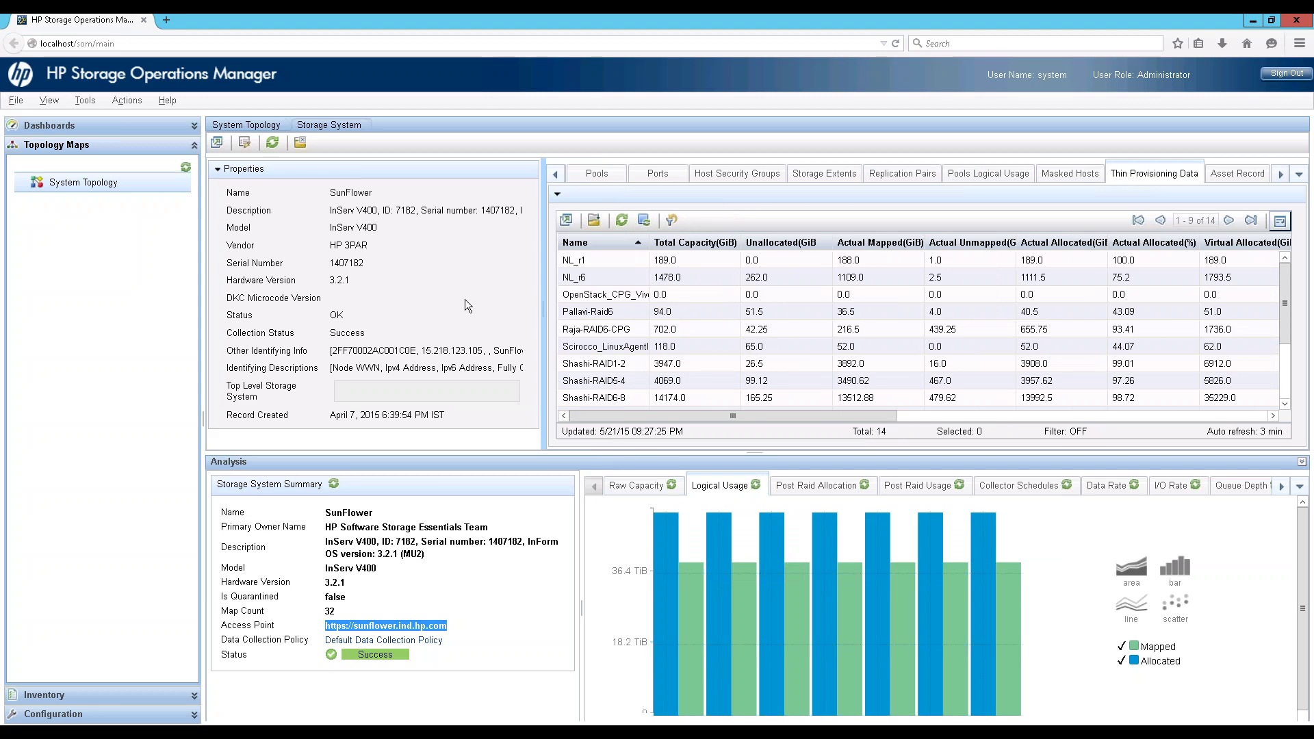
click(848, 414)
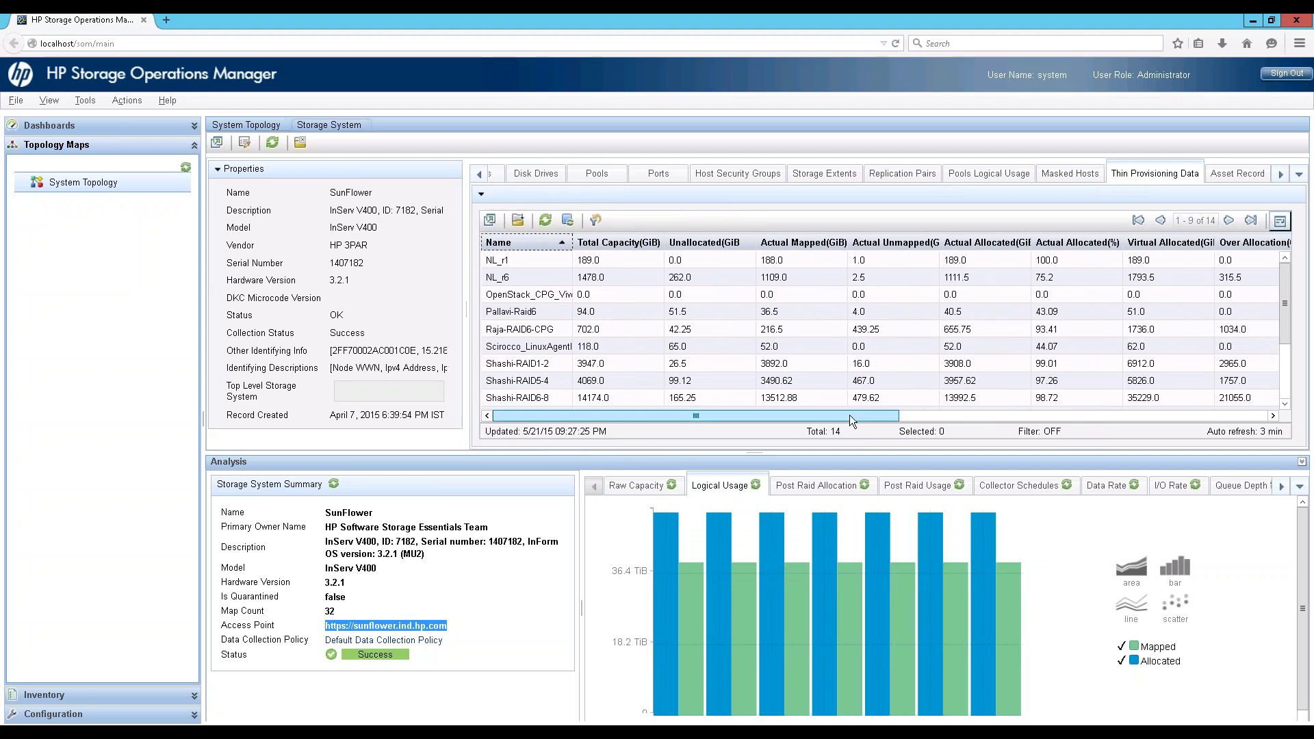
drag(848, 415, 1200, 419)
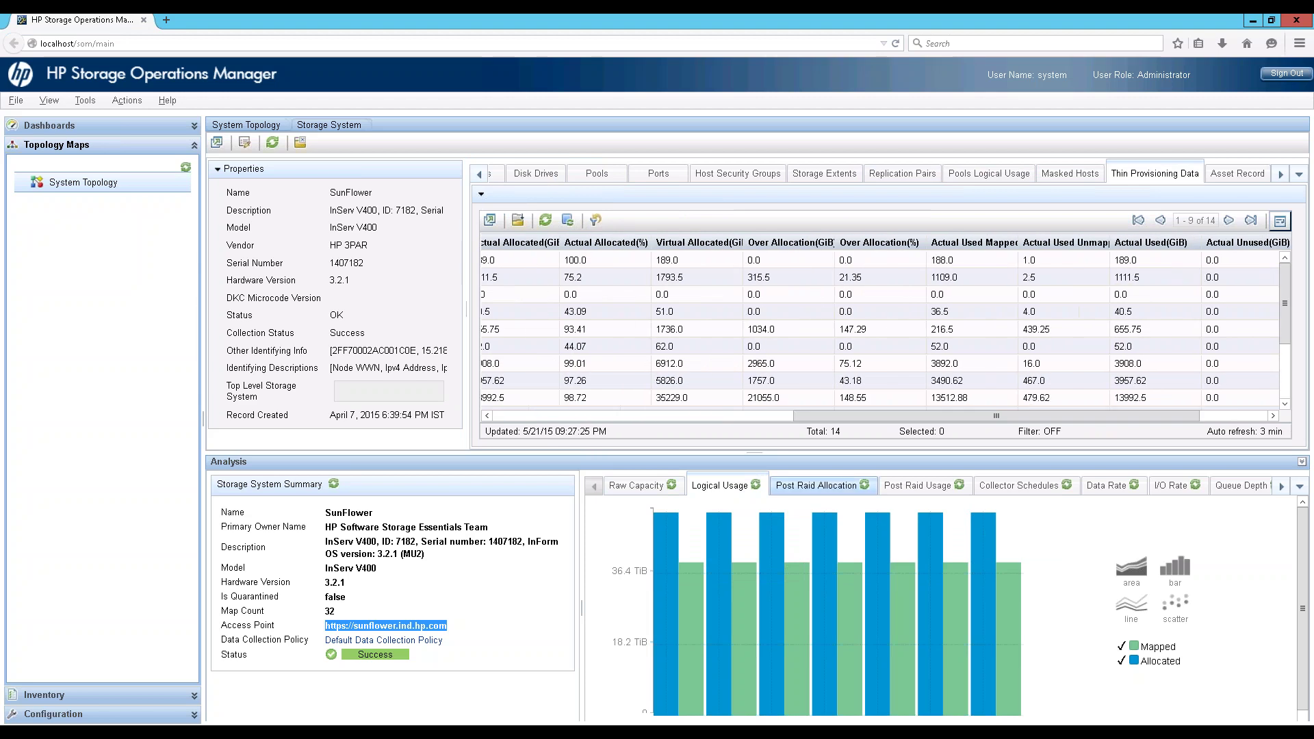
click(818, 485)
click(911, 485)
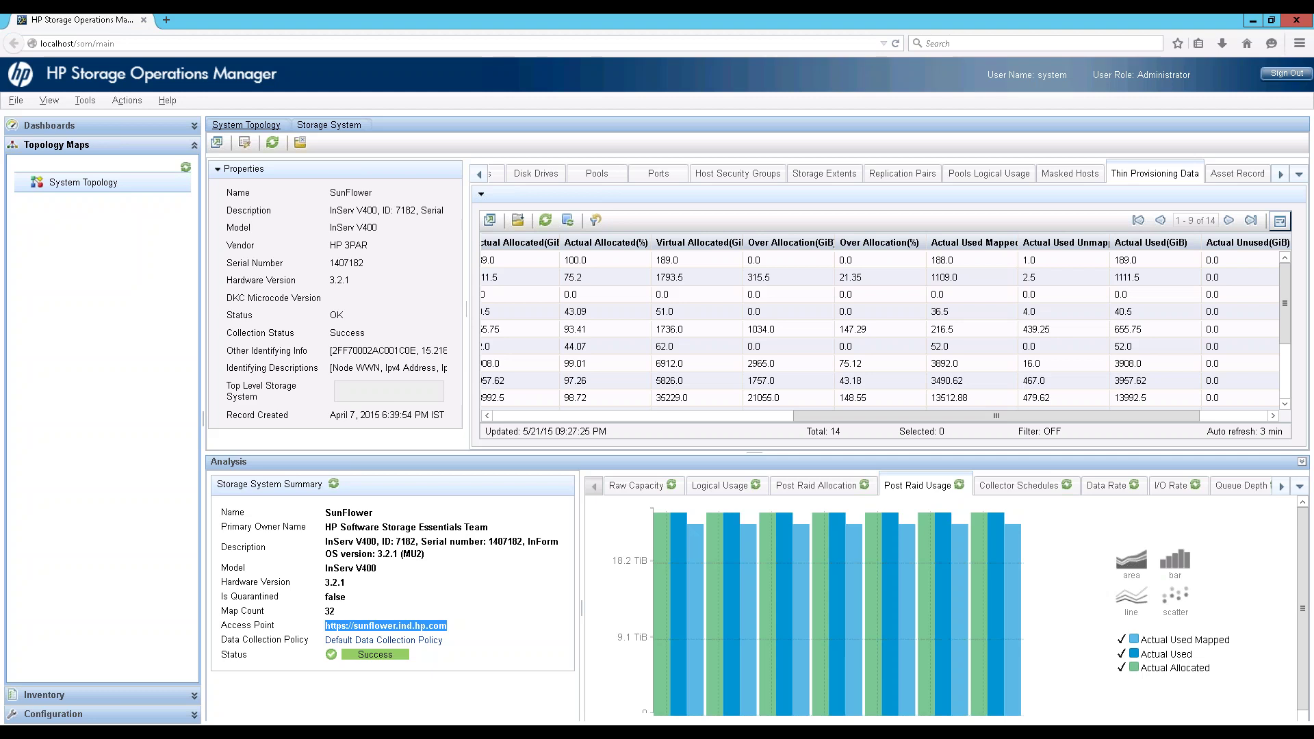
Step: Return to the System Topology map and apply the Show All device filter
click(245, 124)
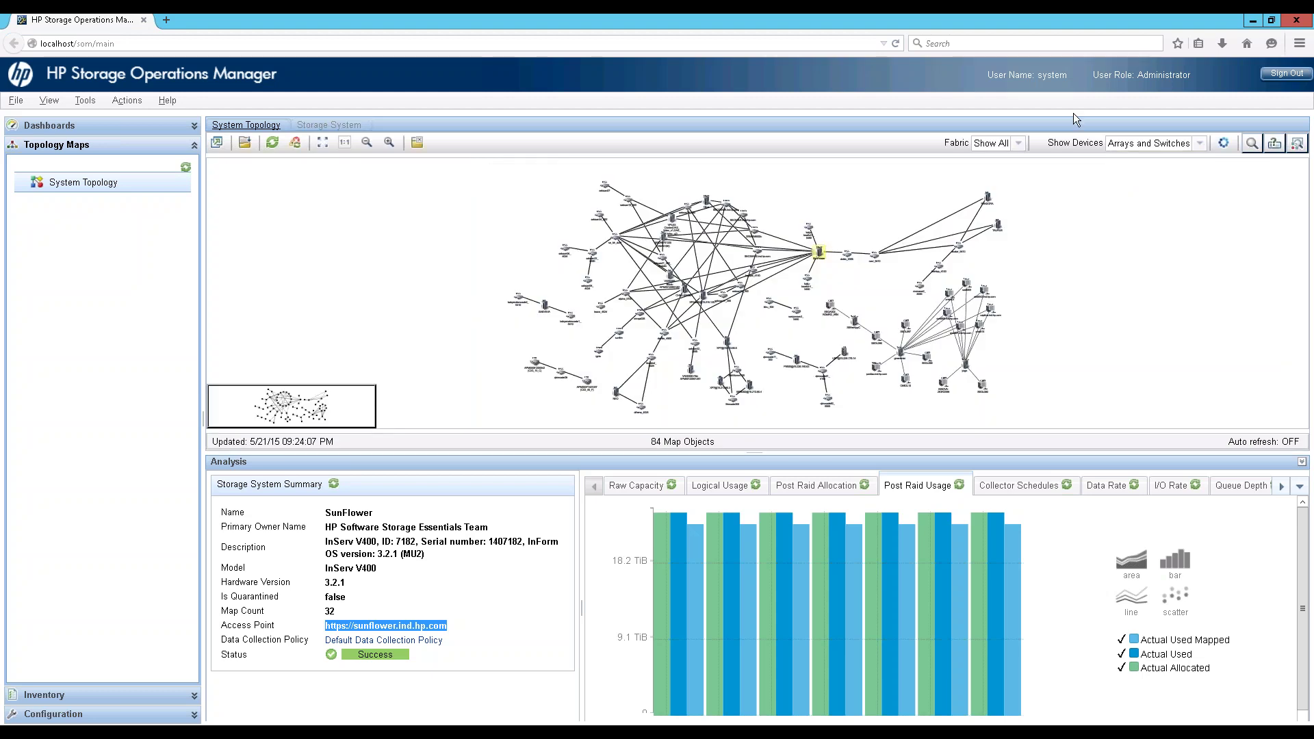
click(1181, 143)
click(1129, 158)
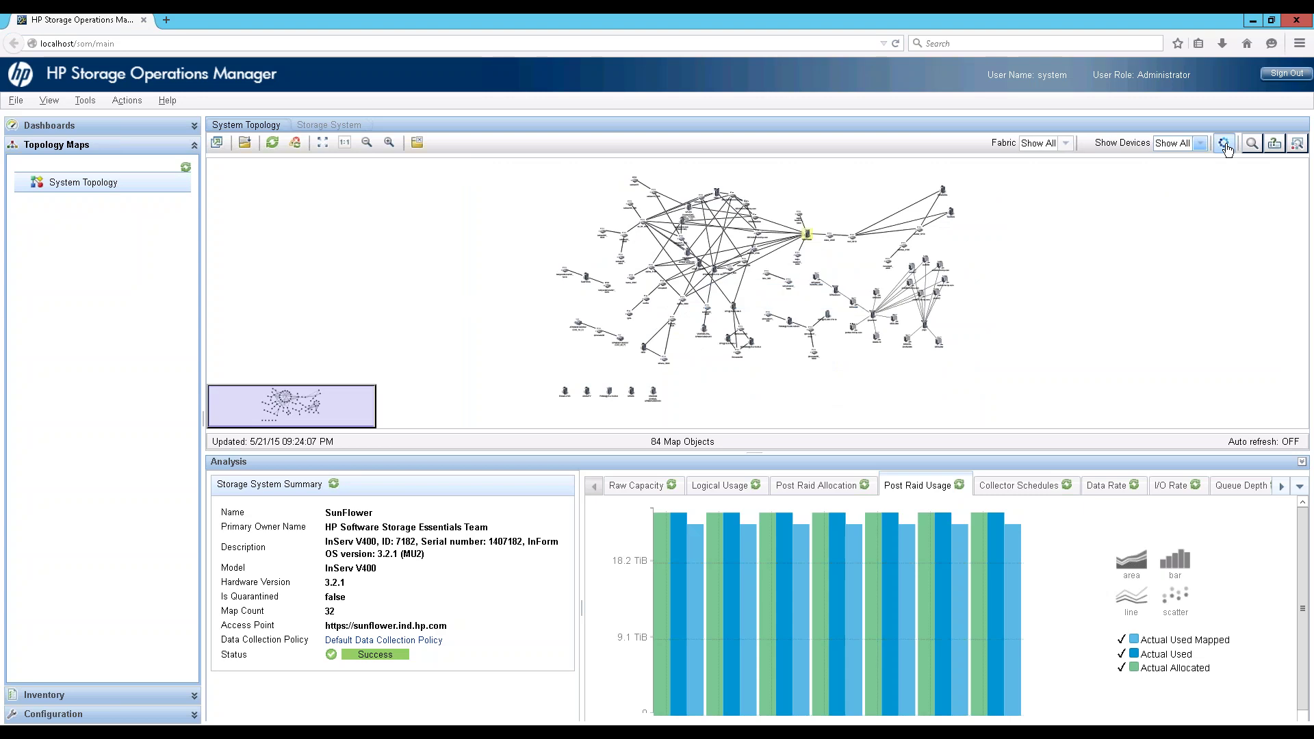
click(1225, 146)
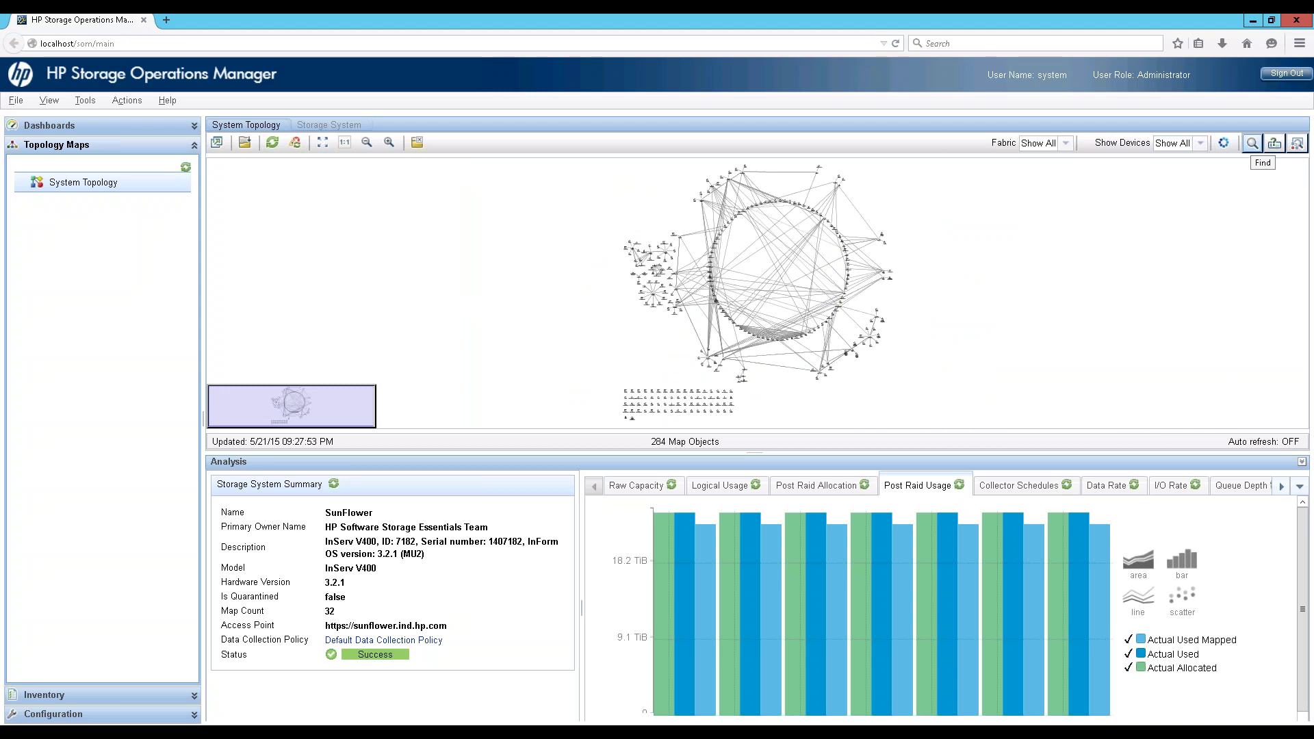
Step: Find the host INNOVA-2K3R2X86 on the topology map and view it up close with its neighbouring devices
click(1252, 143)
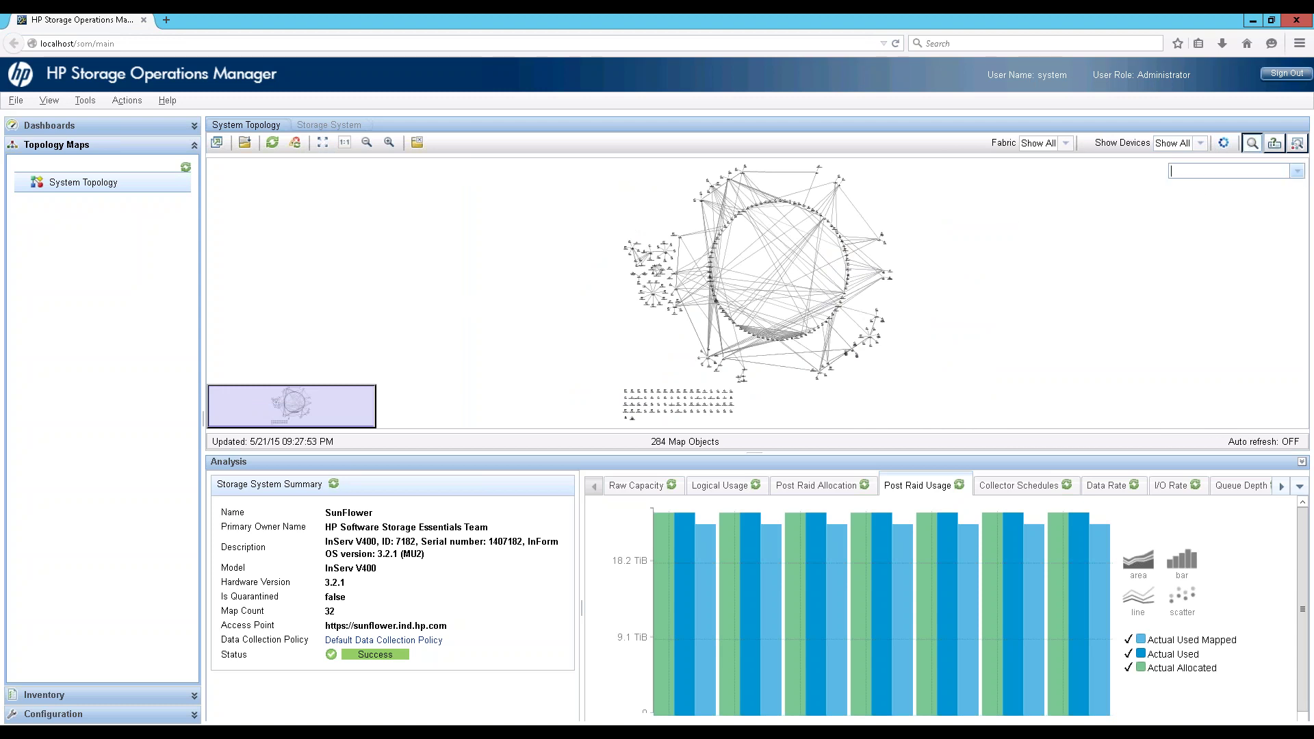
text(INNOVA-2K3R2X86)
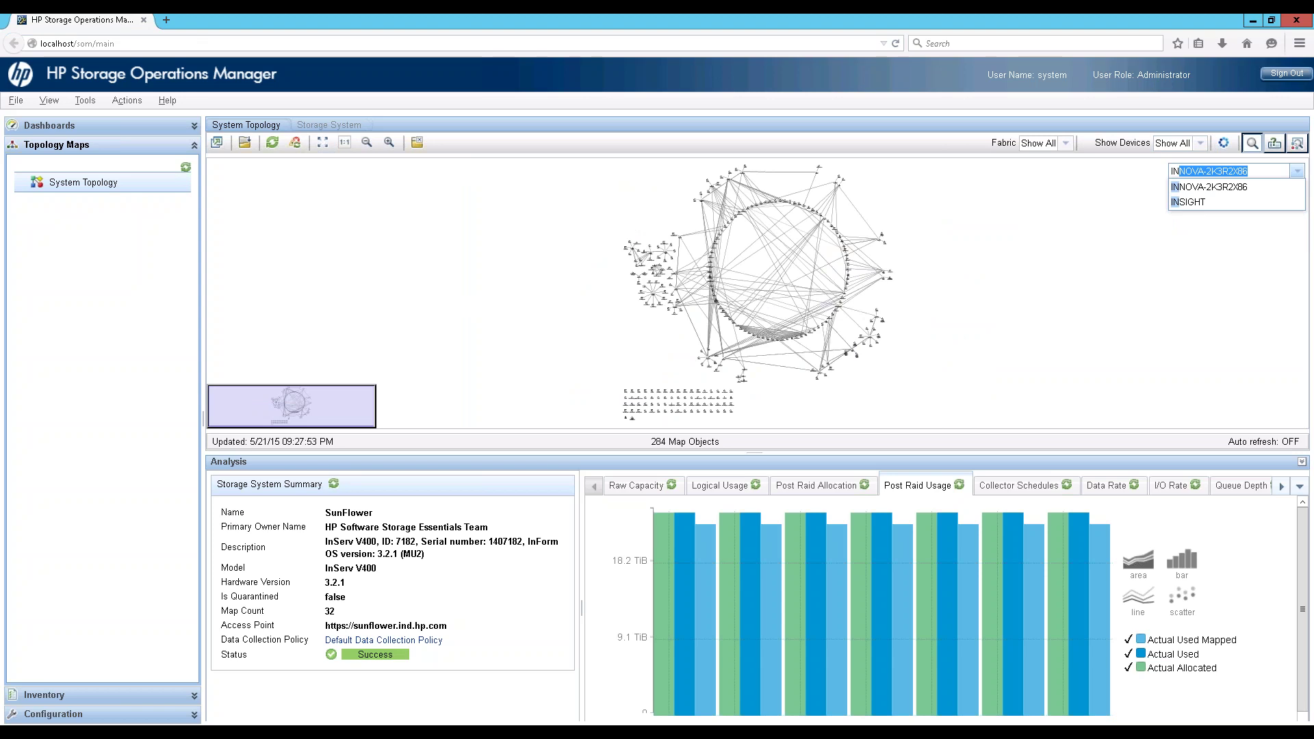
key(Down)
key(Return)
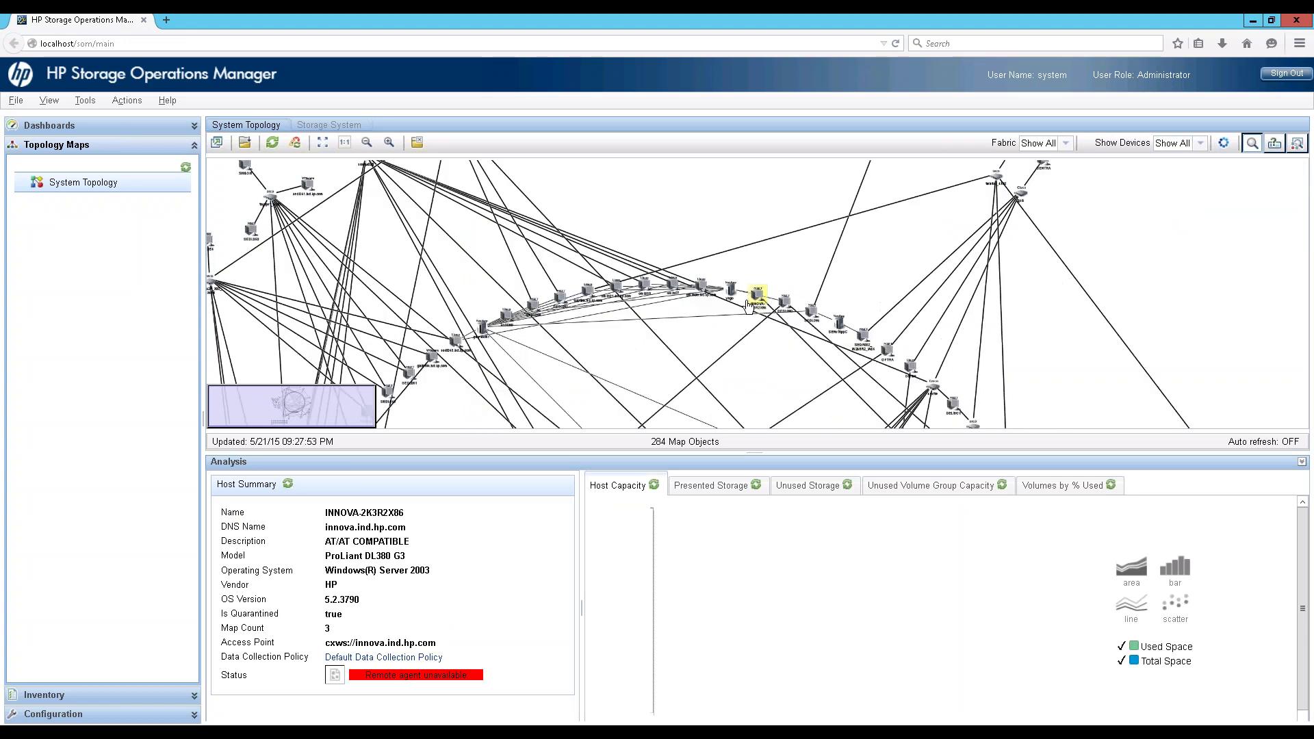
scroll(752, 304, up, 1)
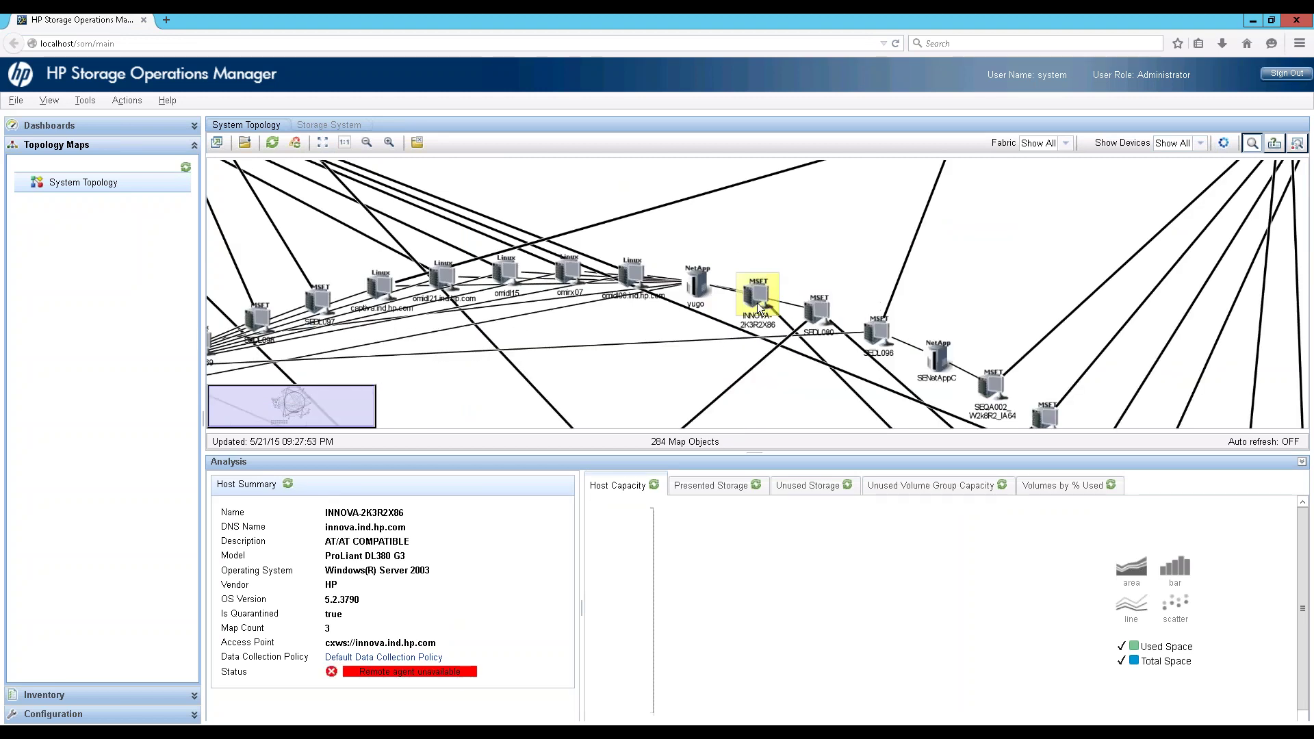
scroll(757, 302, up, 1)
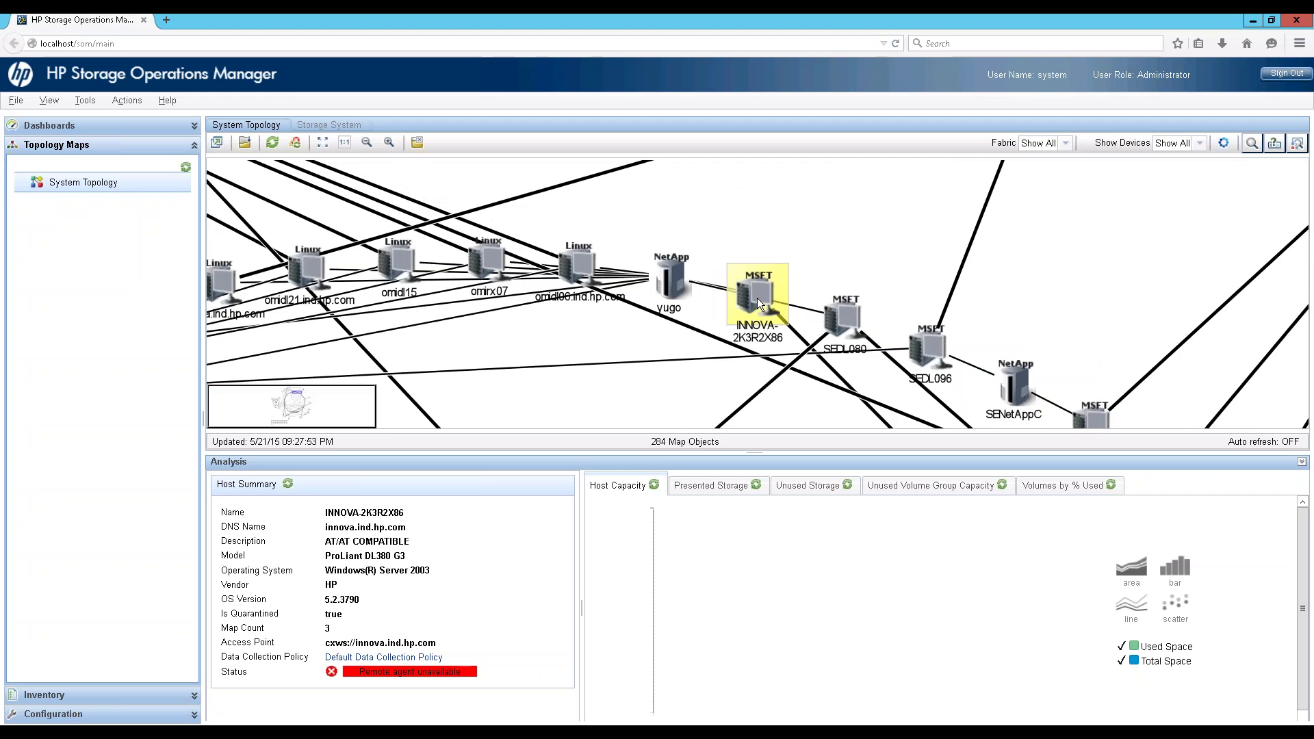
Step: Find the host INNOVA-2K3R2X86 on the full System Topology map again and launch its own host topology
scroll(757, 297, down, 5)
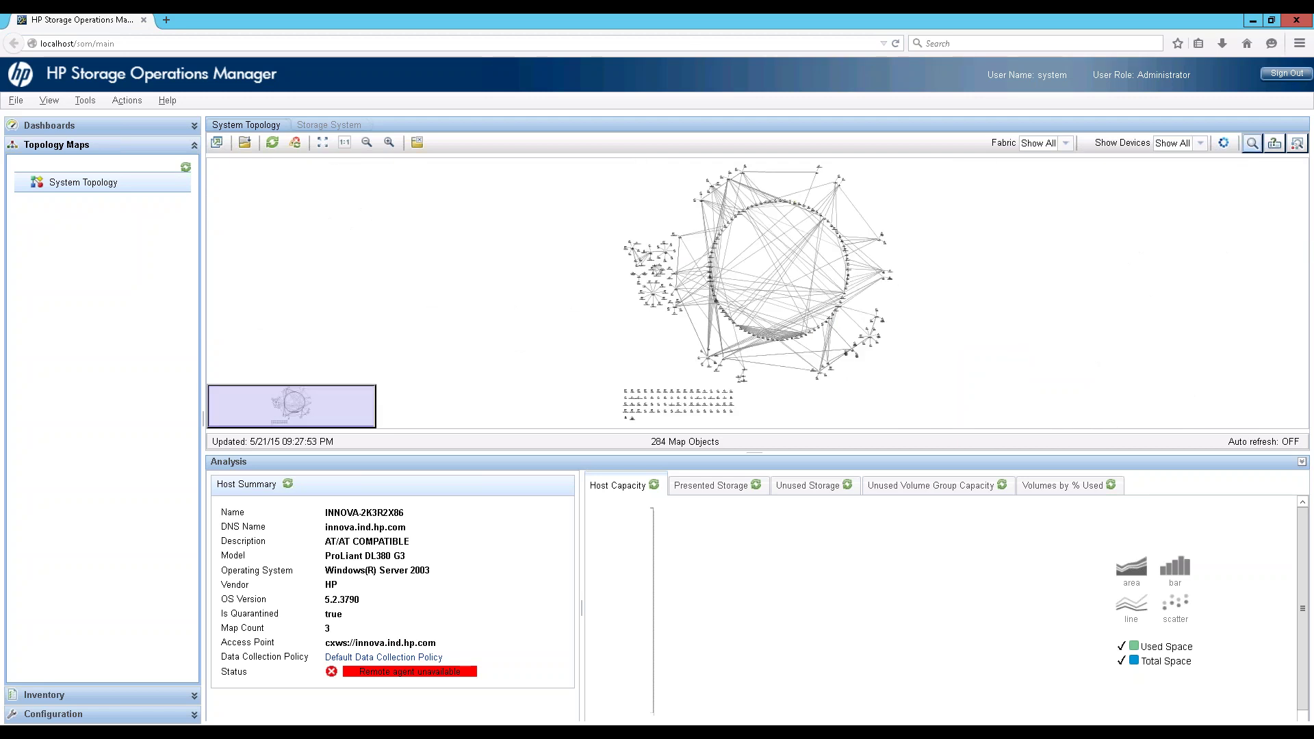
click(1252, 143)
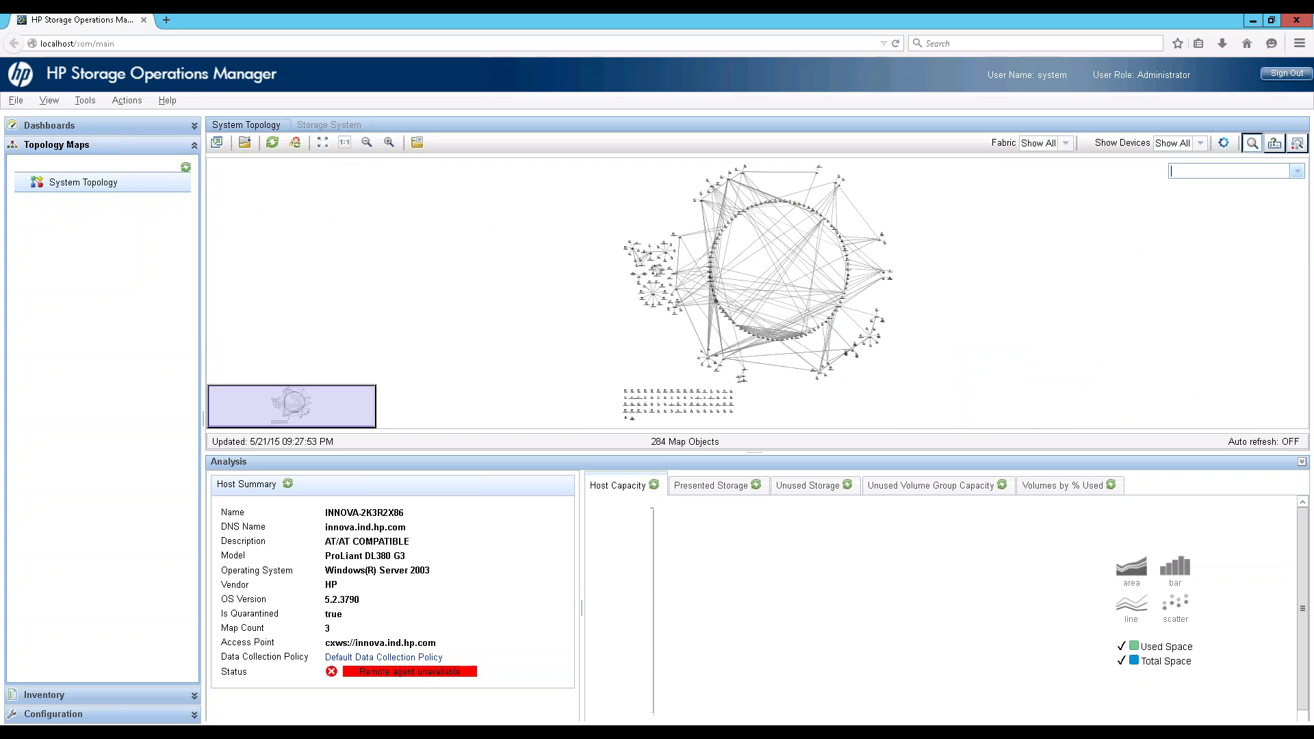
text(innov)
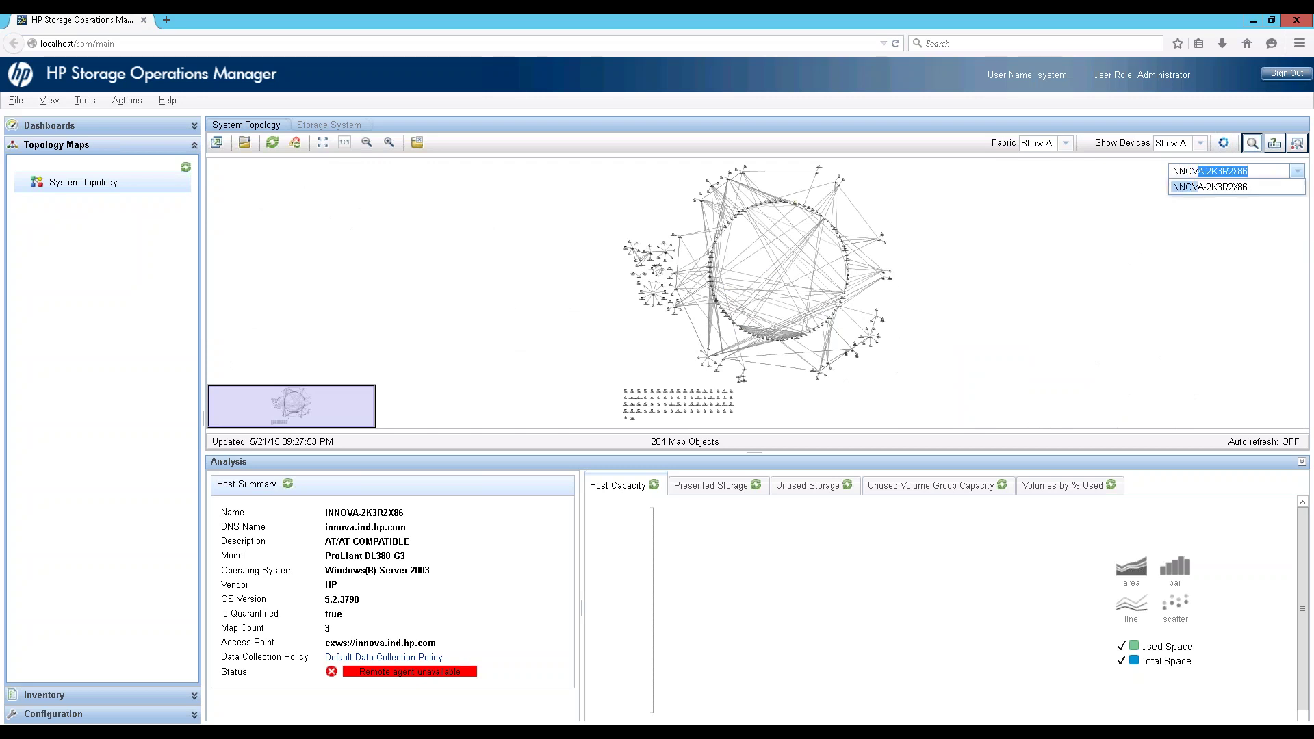
key(Return)
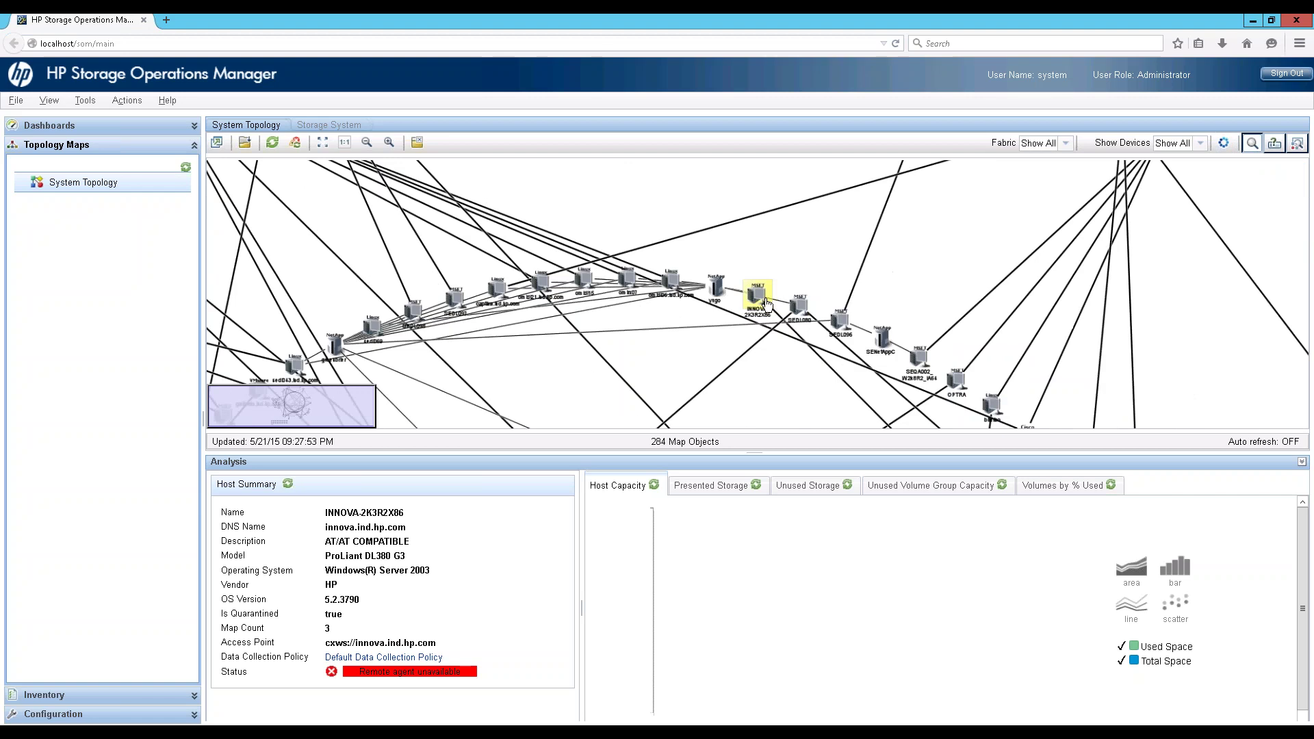
right_click(766, 303)
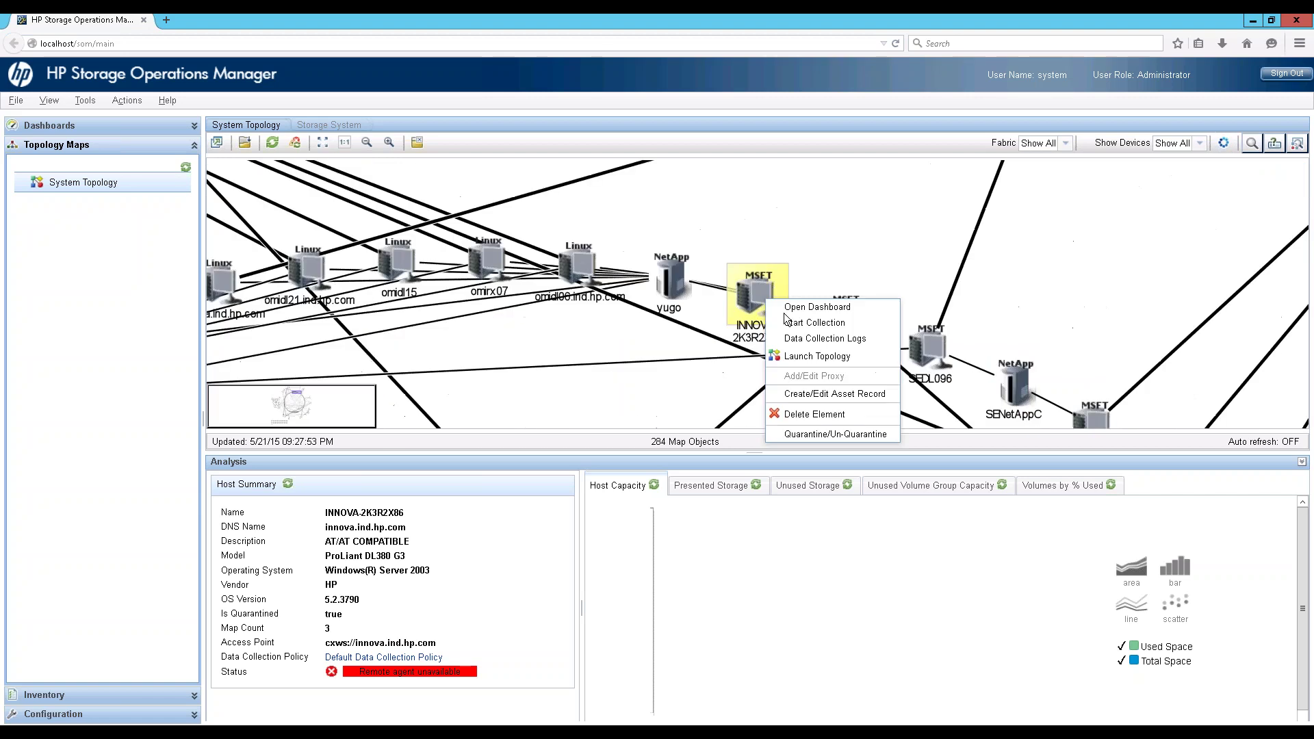
click(813, 356)
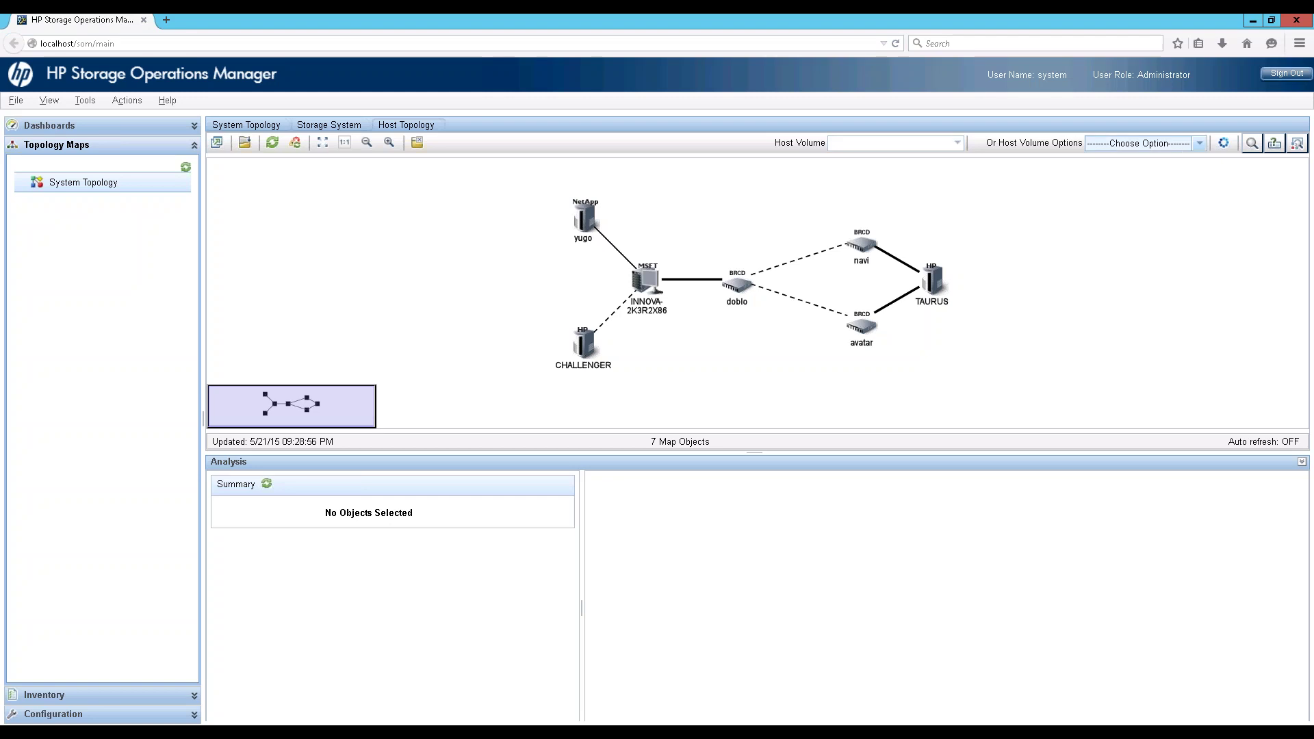
Step: Check the available host volumes and volume options, and filter the host topology by Top 25 By Size
click(1139, 143)
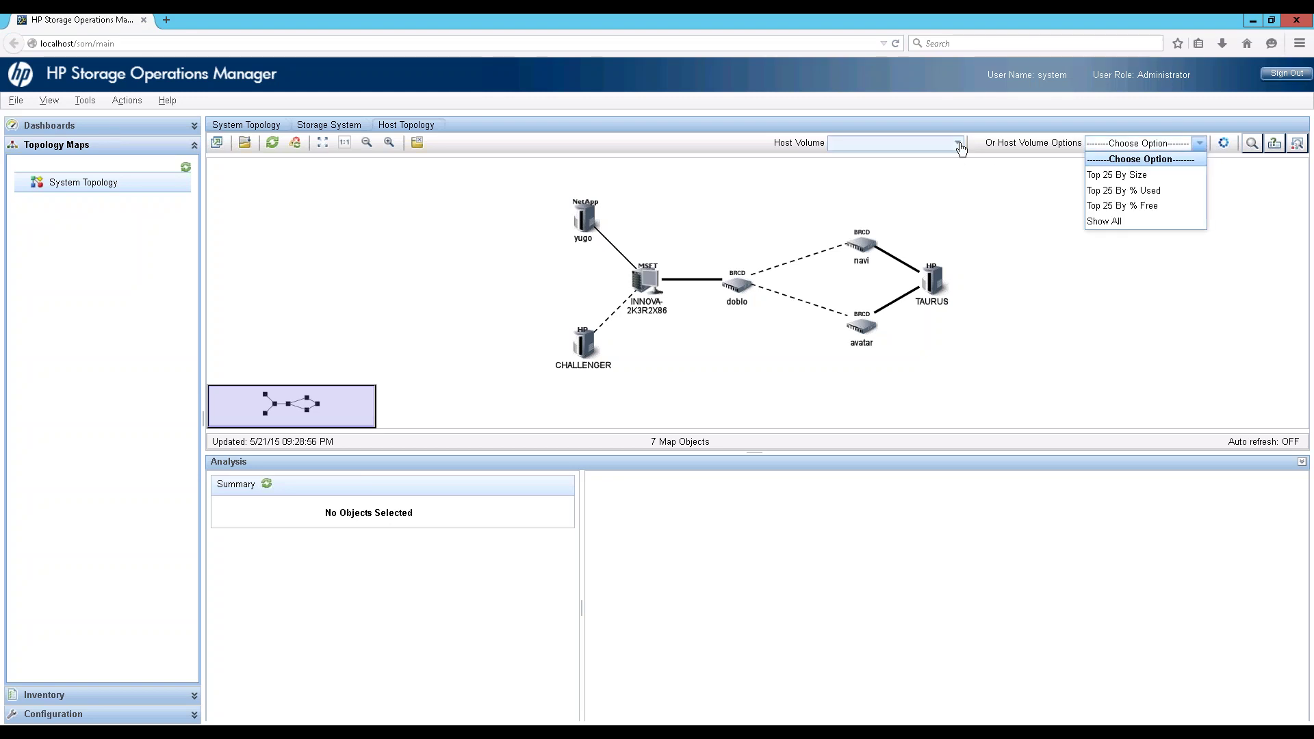
click(957, 146)
click(958, 146)
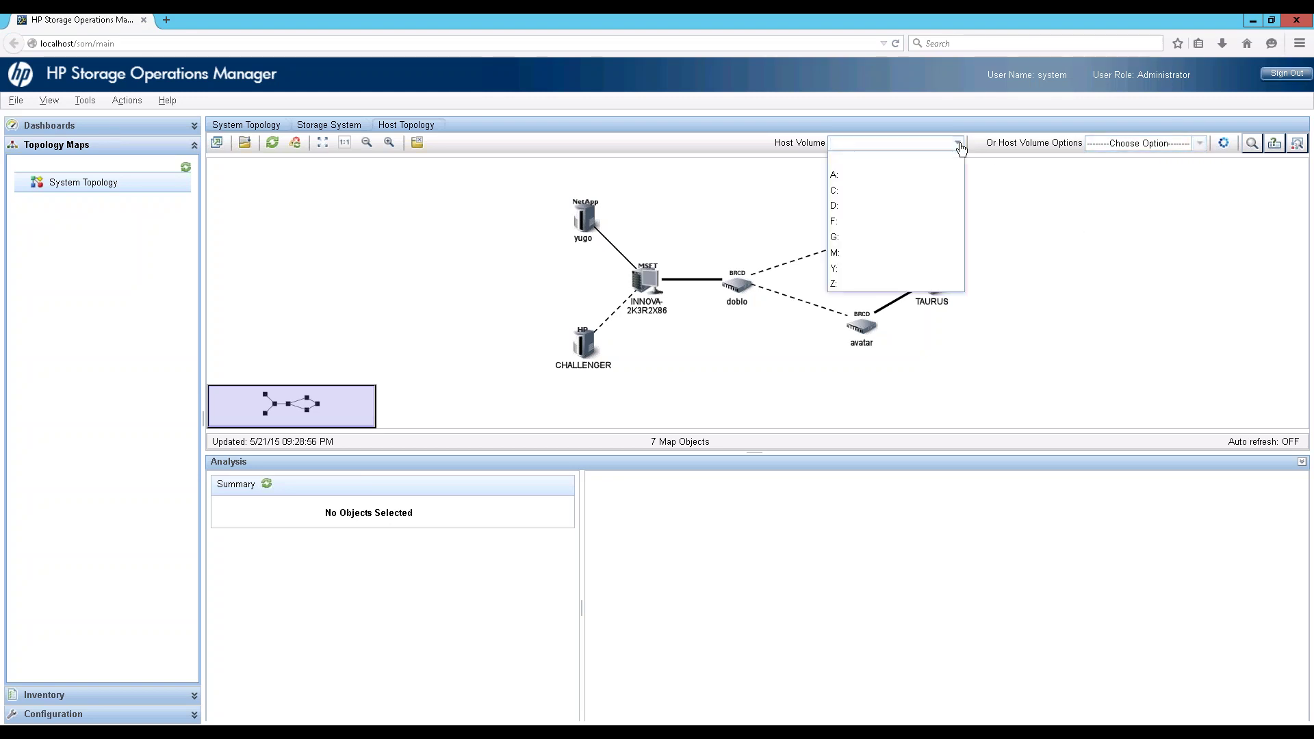
click(959, 145)
click(1149, 144)
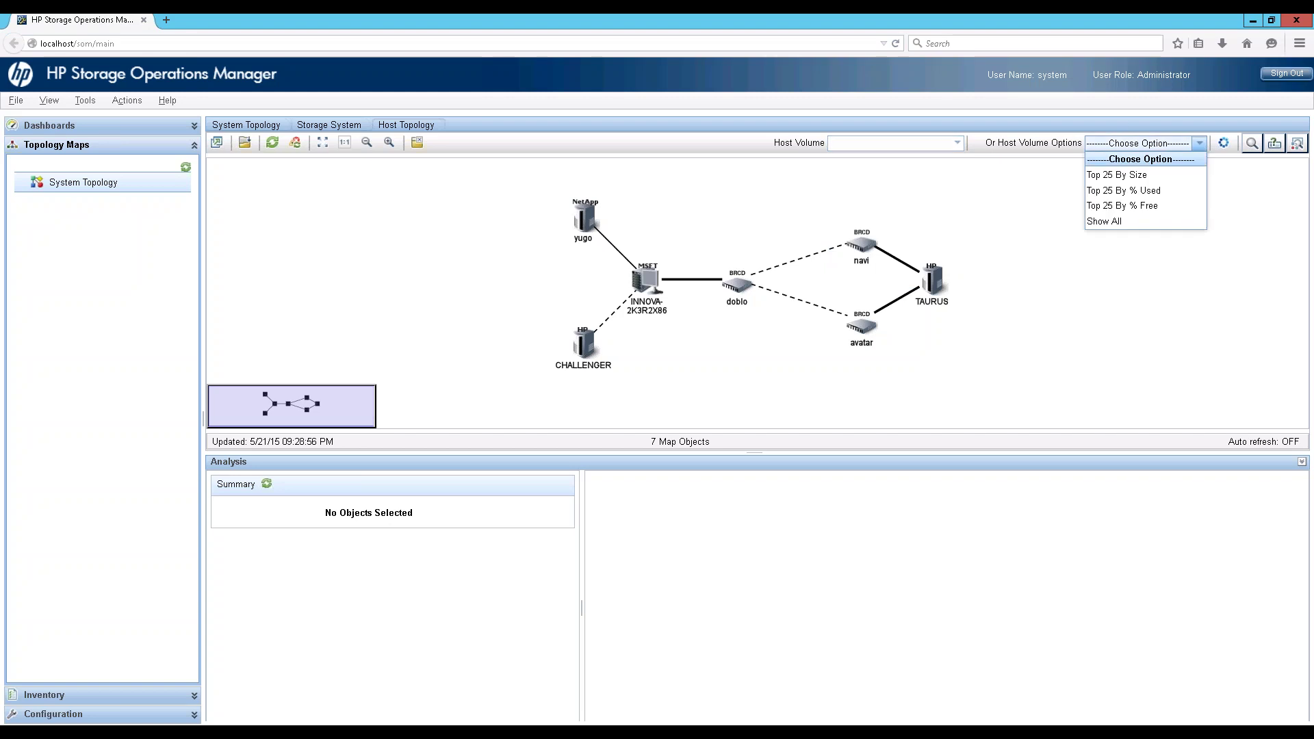
click(1127, 175)
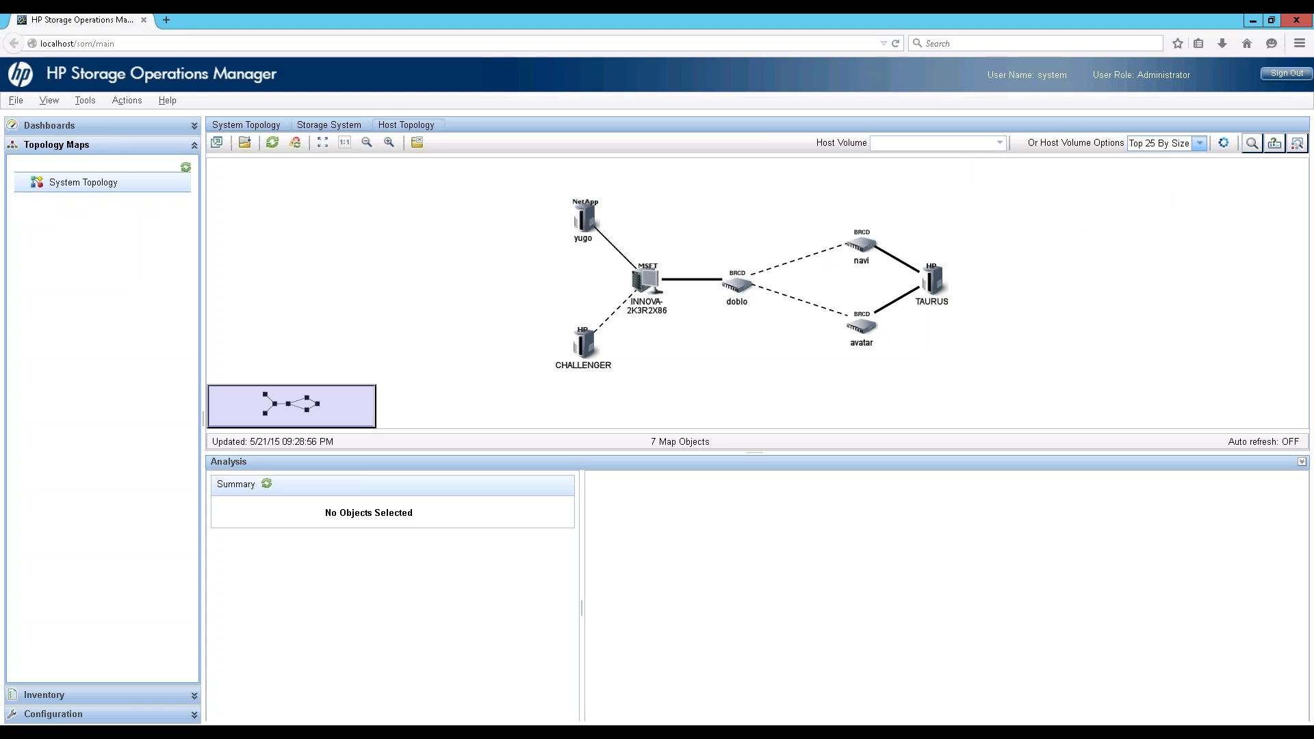
click(1223, 145)
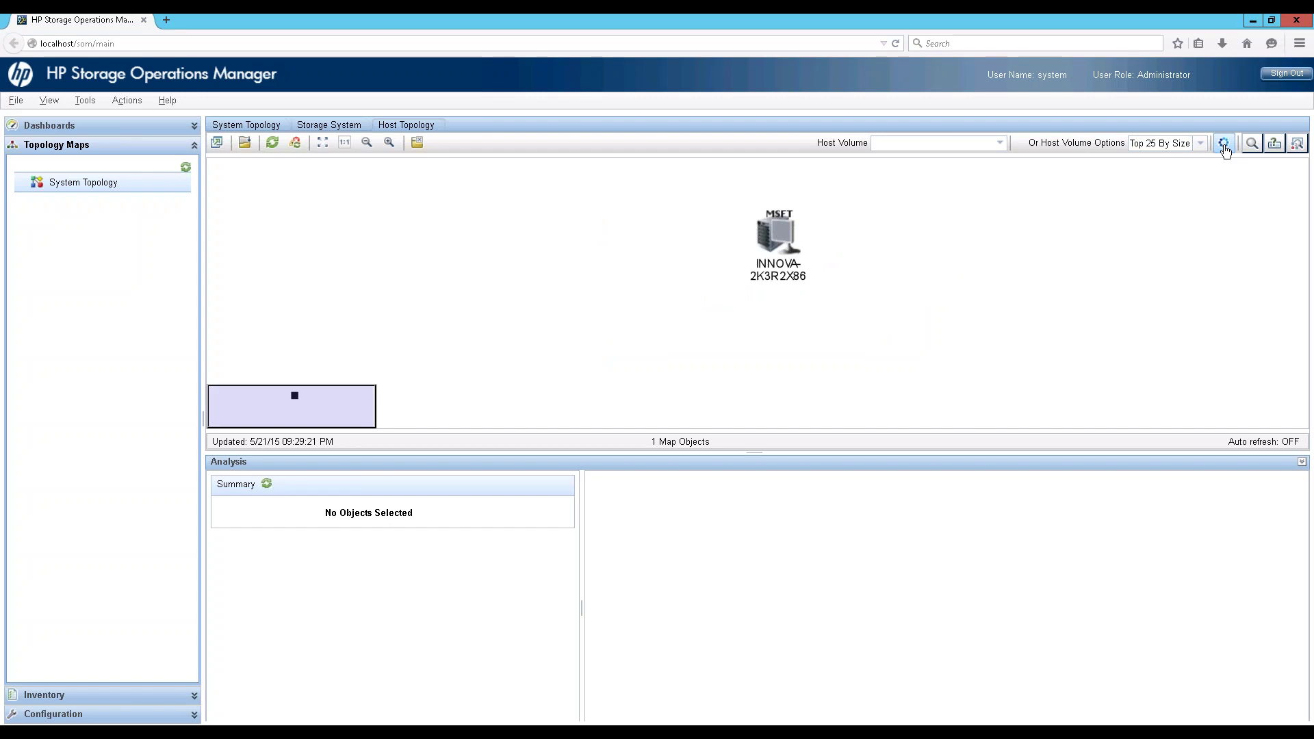
click(1223, 145)
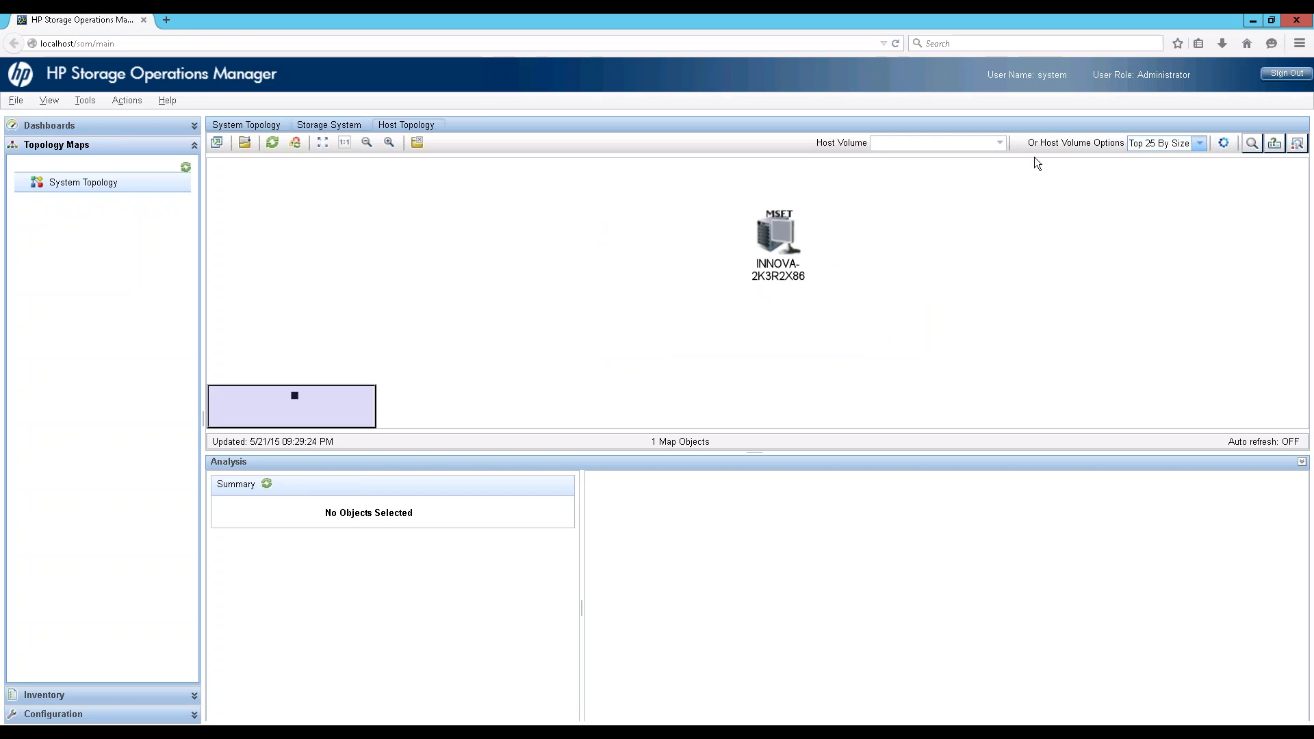
Step: Filter the host topology by the Top 25 By % Used volume option
click(1198, 147)
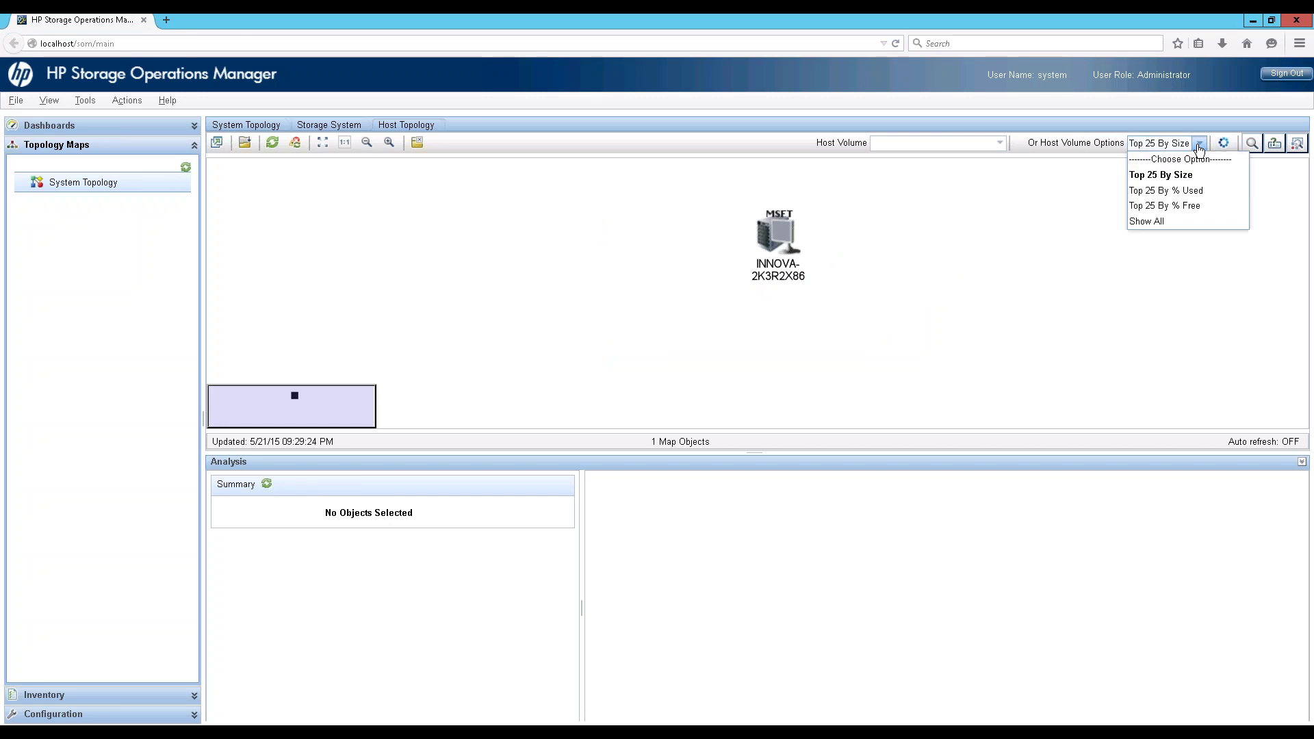
click(1181, 185)
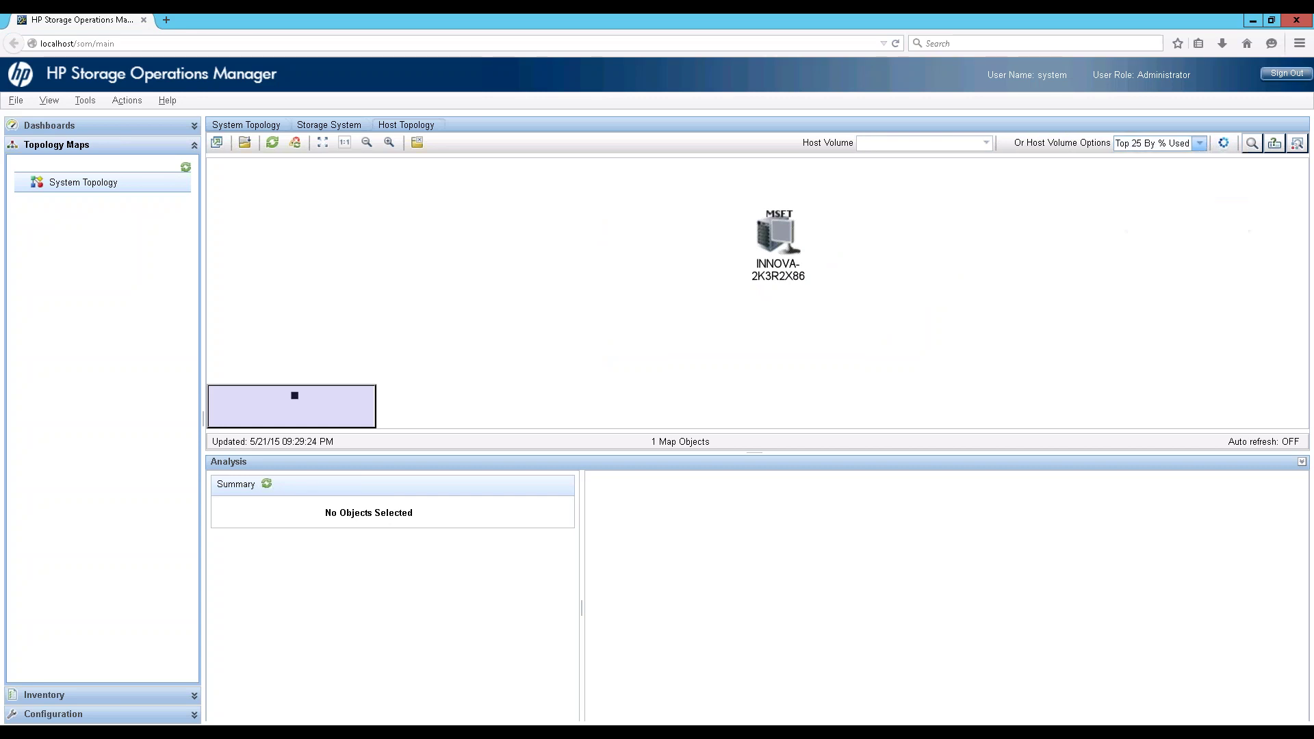
click(1223, 145)
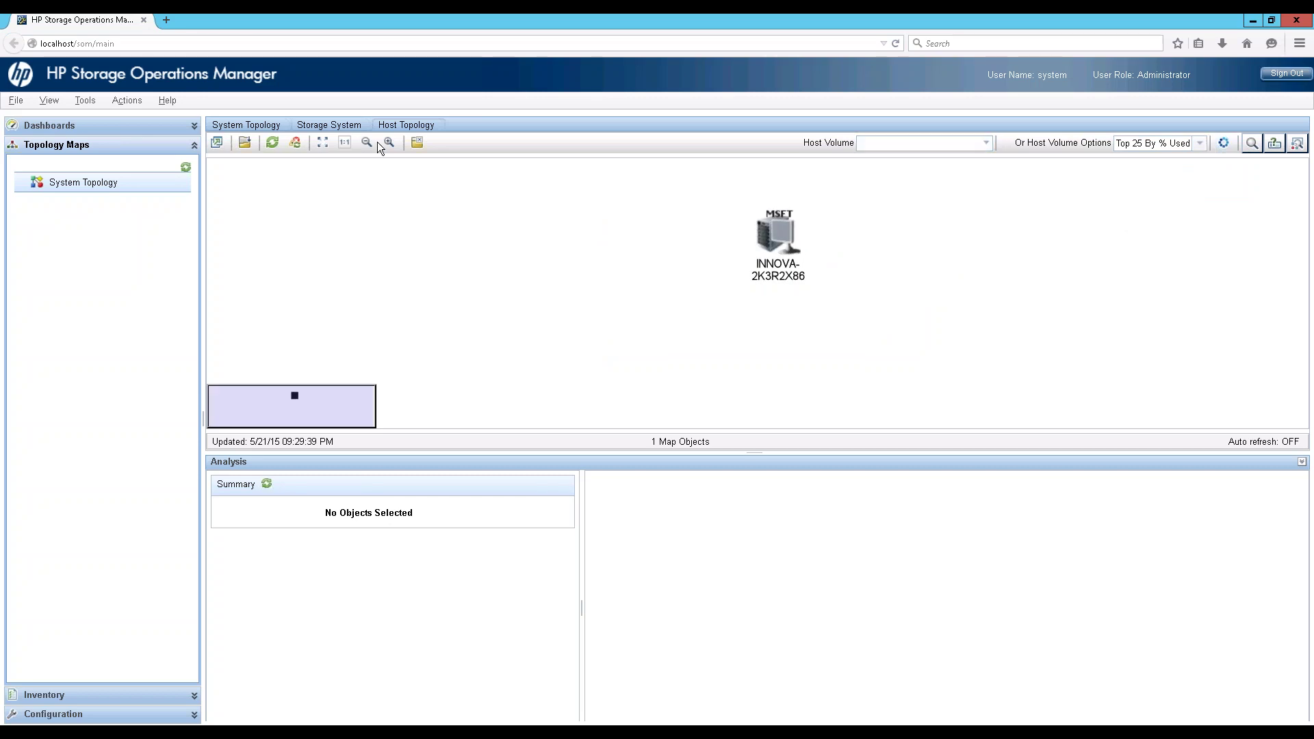
Step: Close the Host Topology view and return to the System Topology map
click(416, 145)
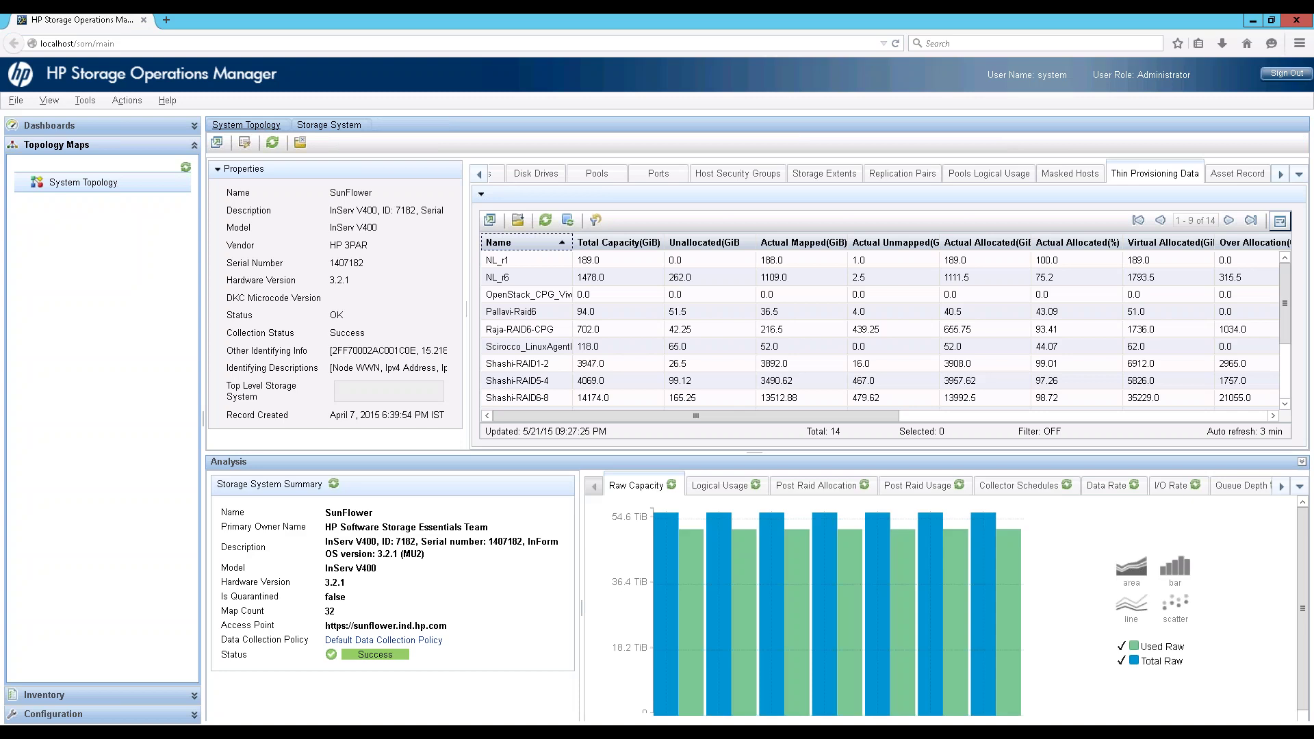
click(246, 124)
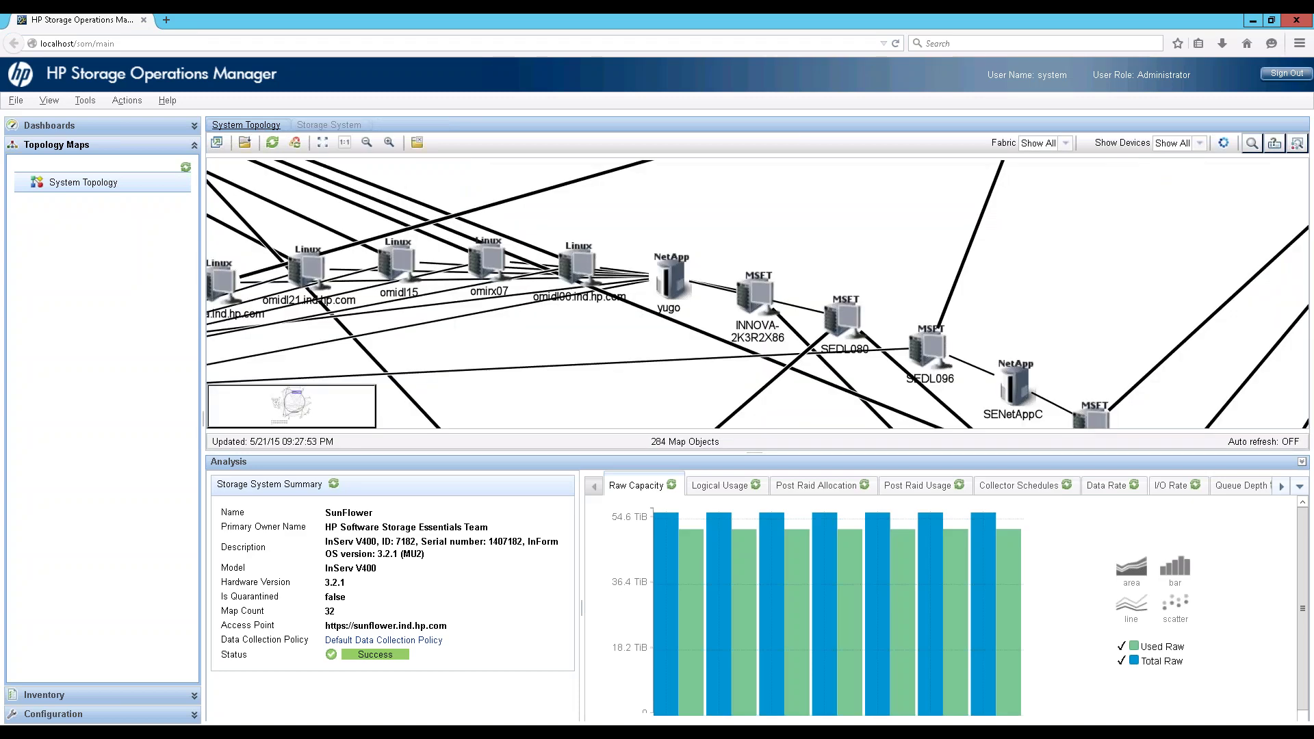